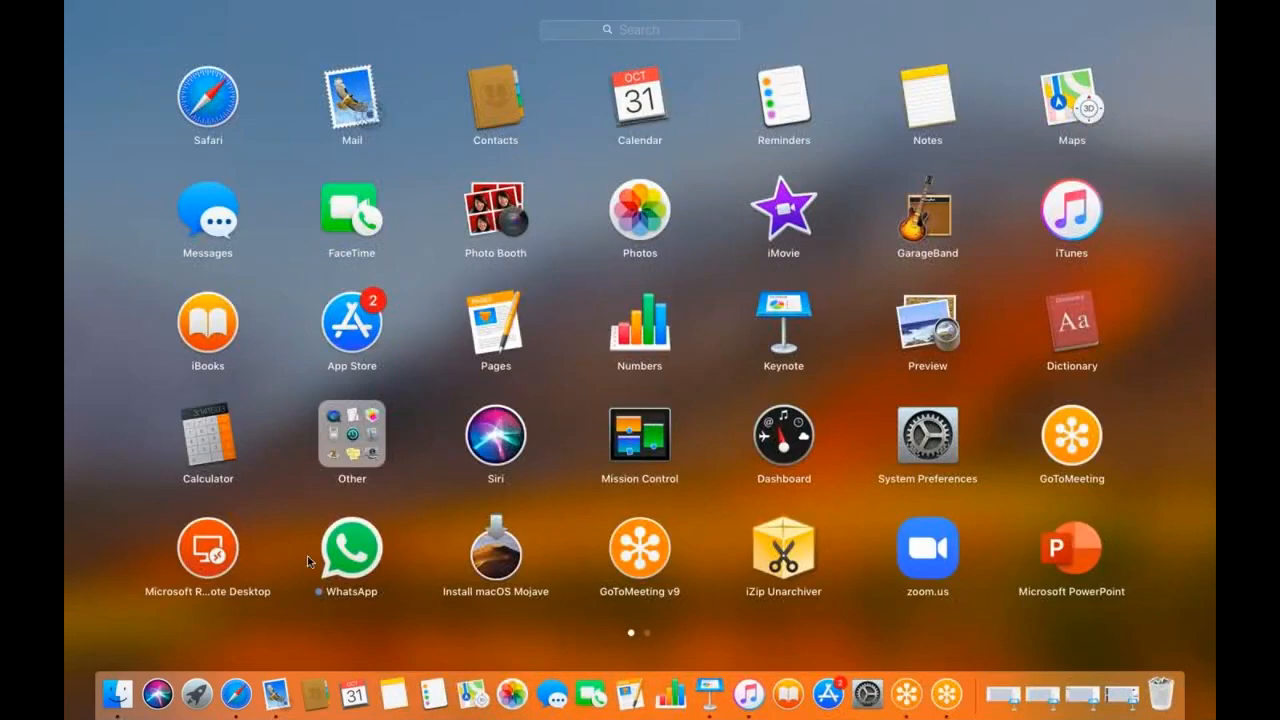
Connect to remote PC 183.82.112.39:8877 with the user's credentials, accepting the certificate warning.
click(207, 550)
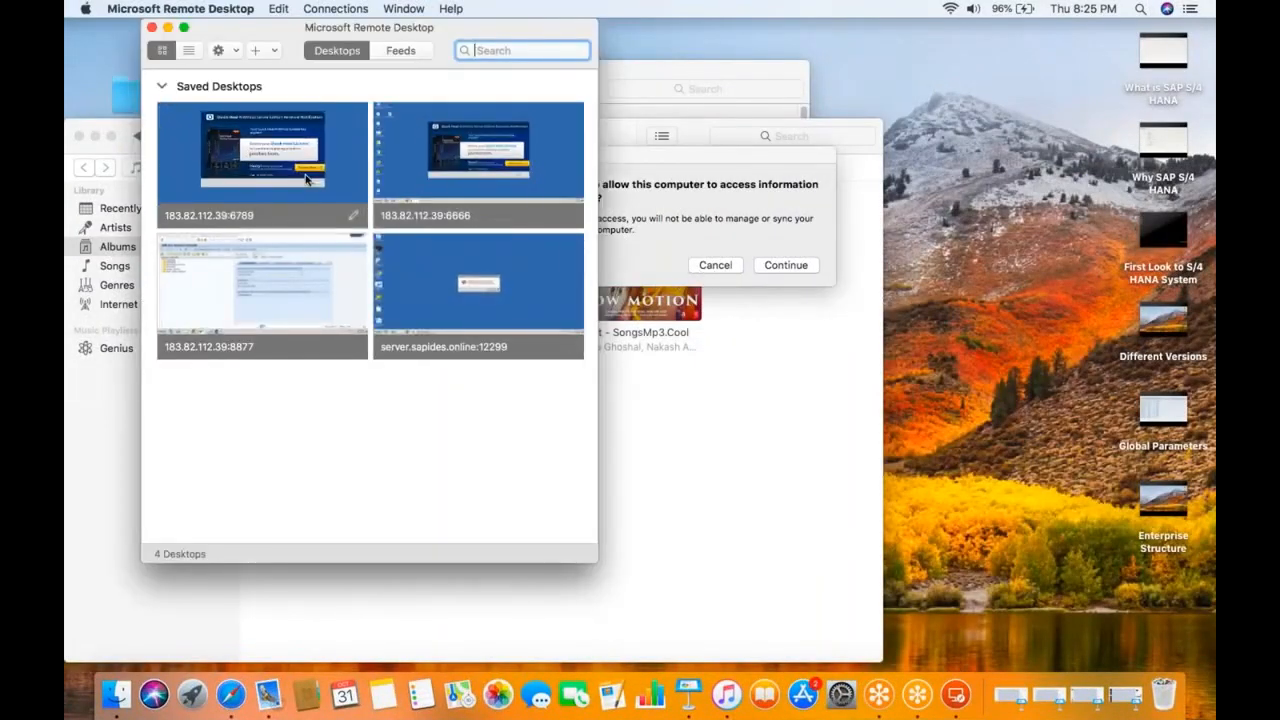
double_click(283, 287)
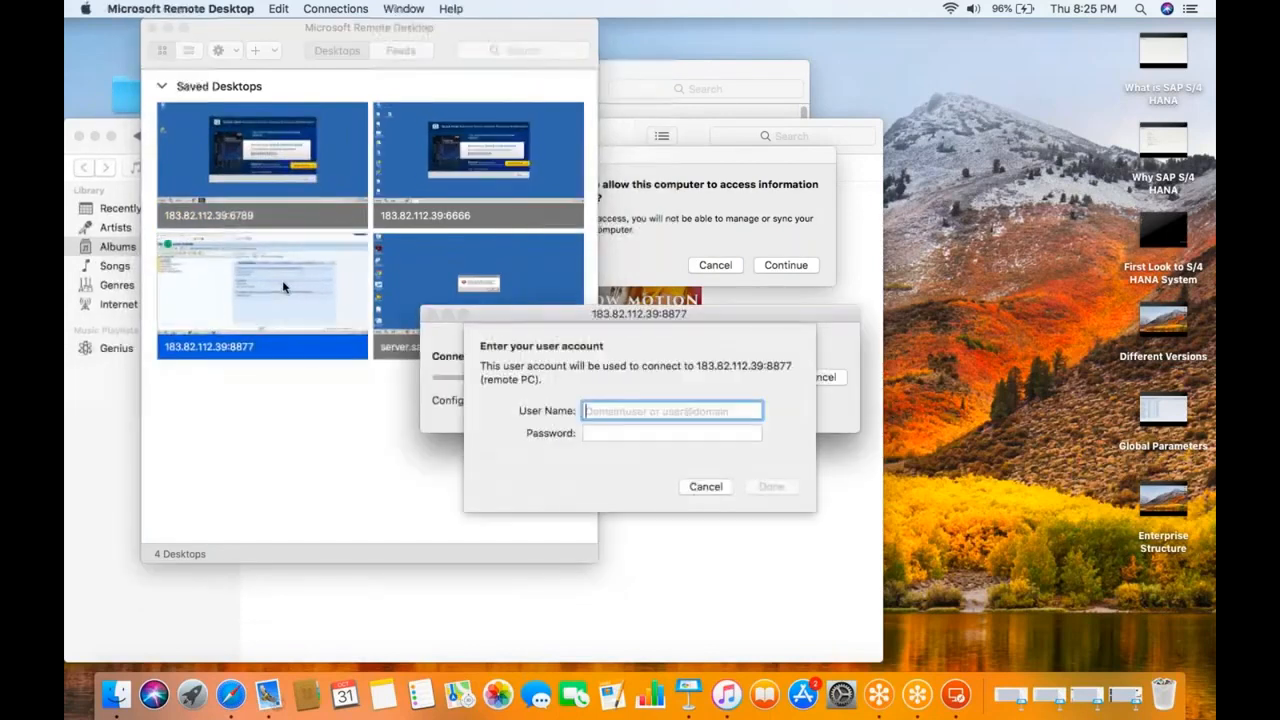
text(ssuser1)
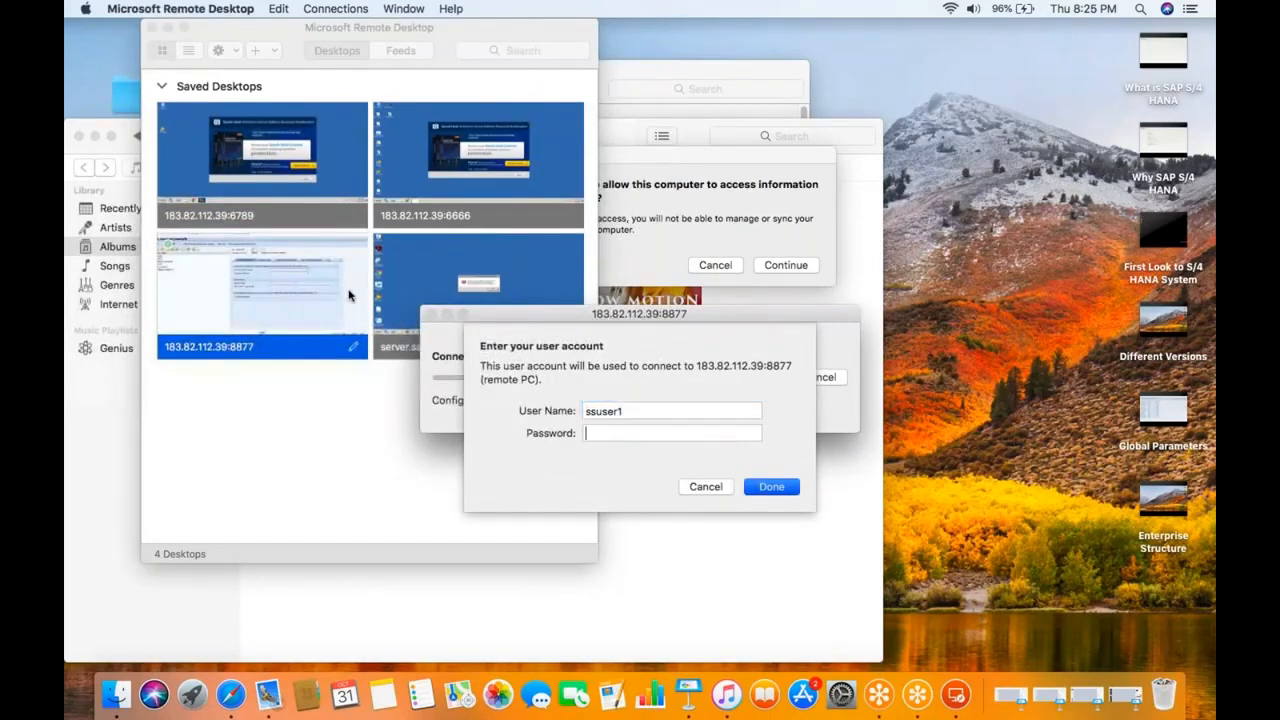
key(Tab)
text(••••••••••)
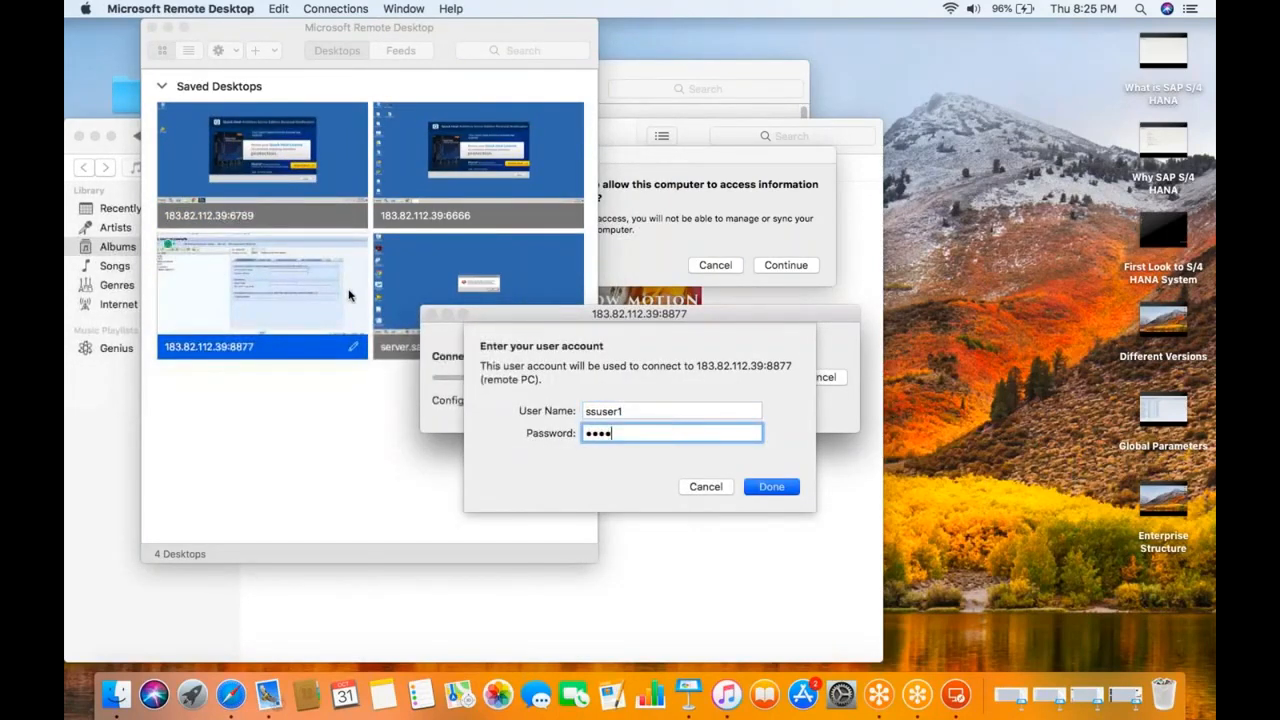
key(Return)
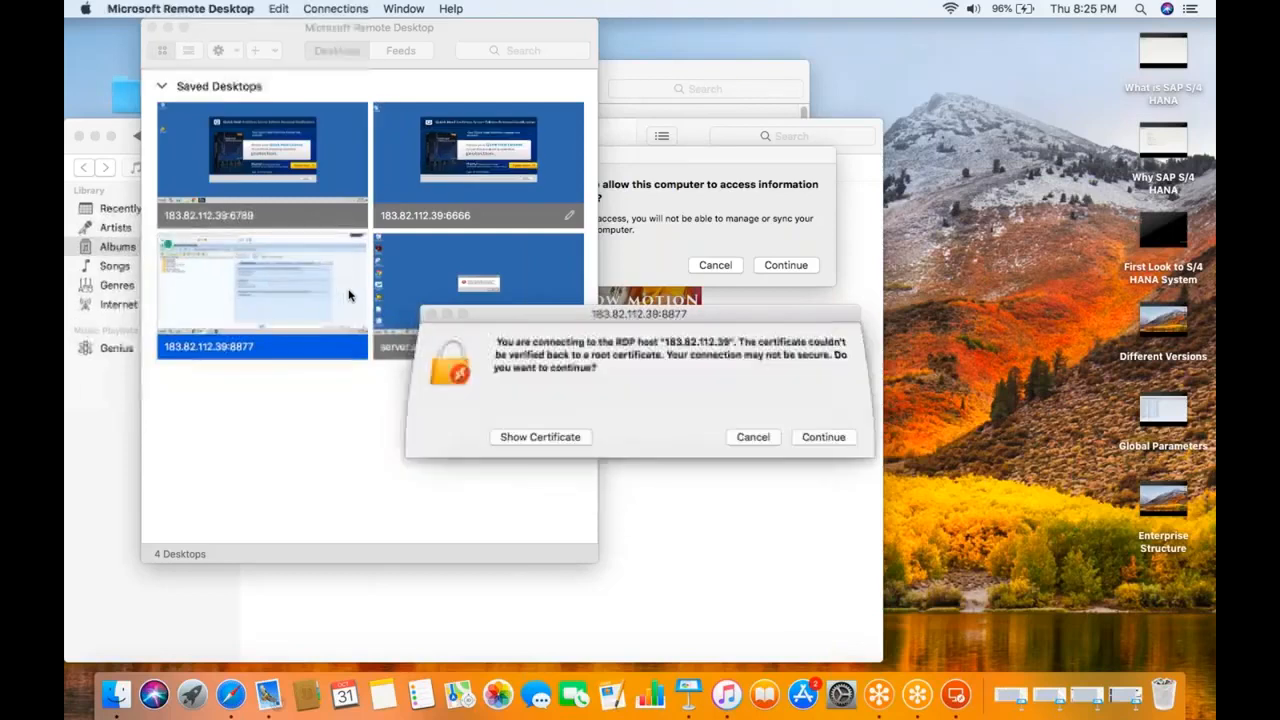
click(822, 437)
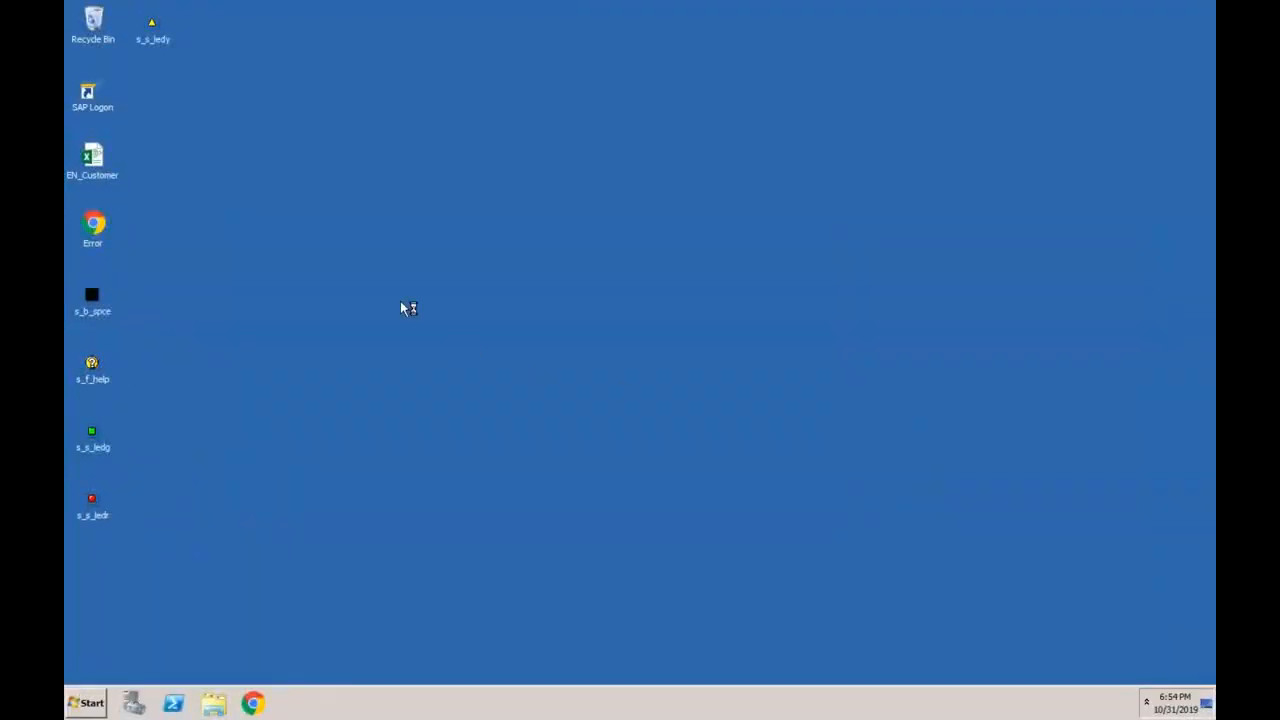
Log on to client 400 of the S4 1809 system in SAP Logon with the saved user and password.
double_click(92, 100)
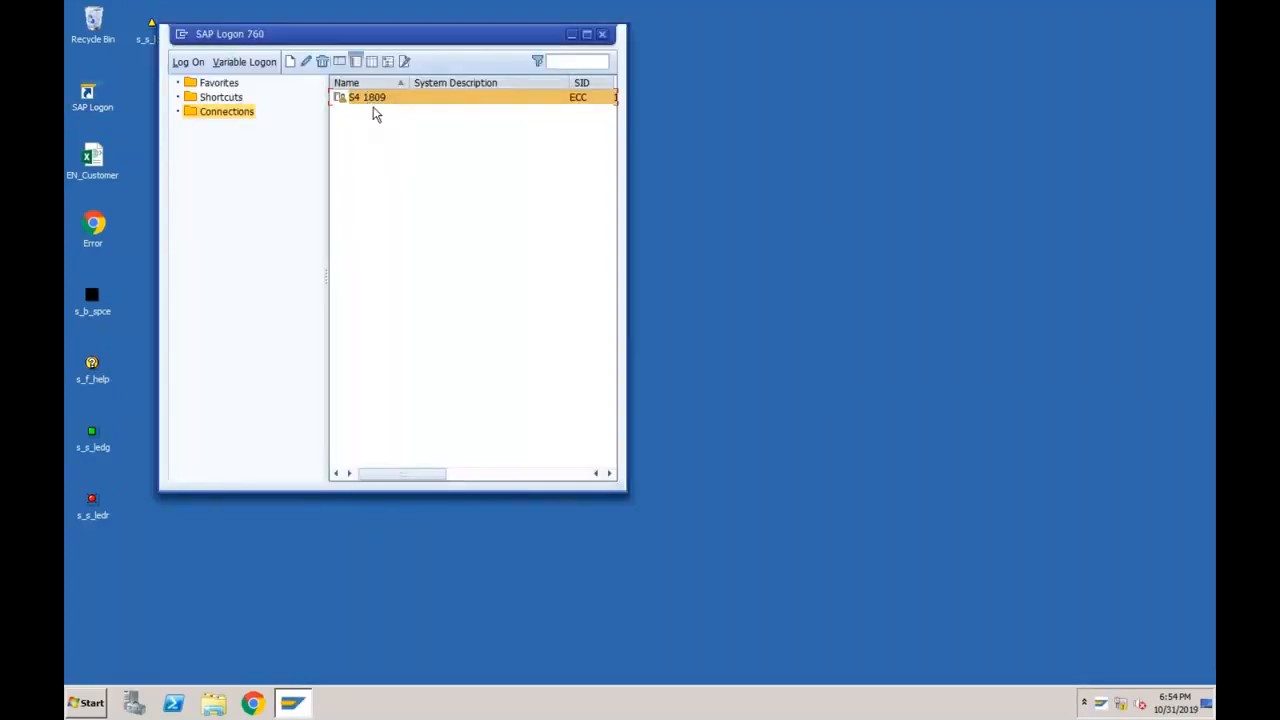
double_click(373, 100)
click(243, 164)
click(229, 178)
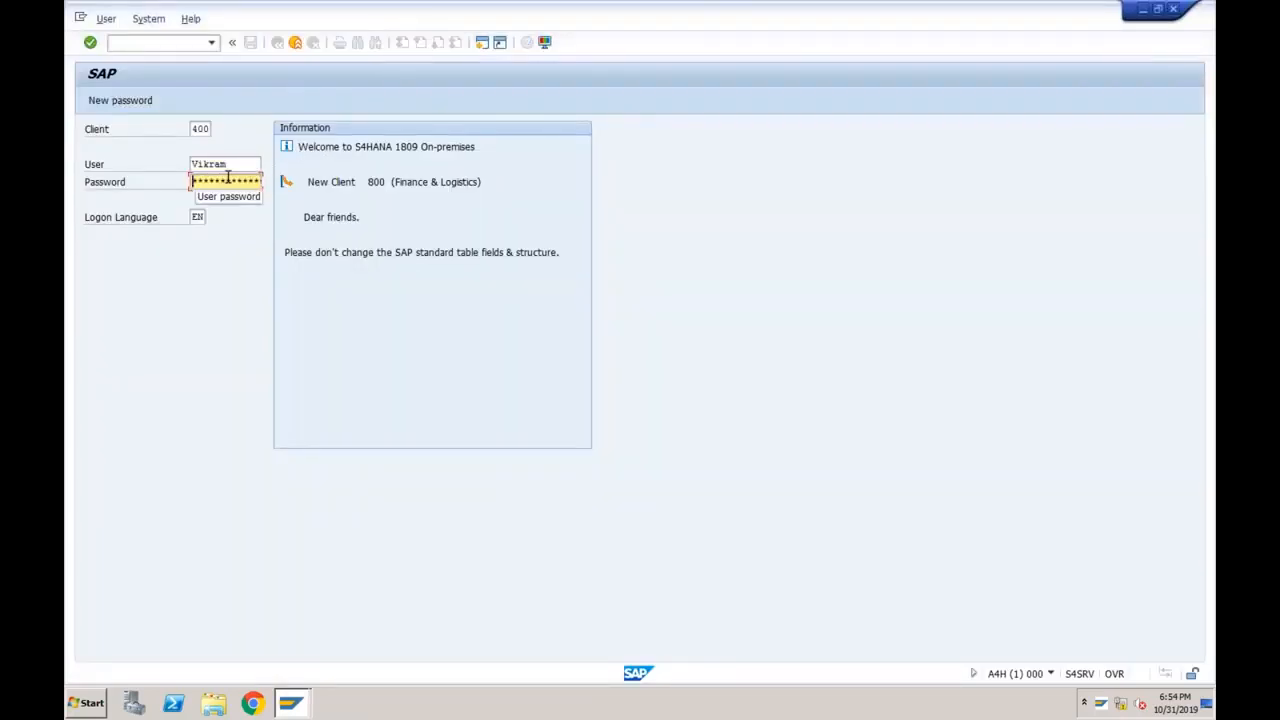
text(********)
key(Return)
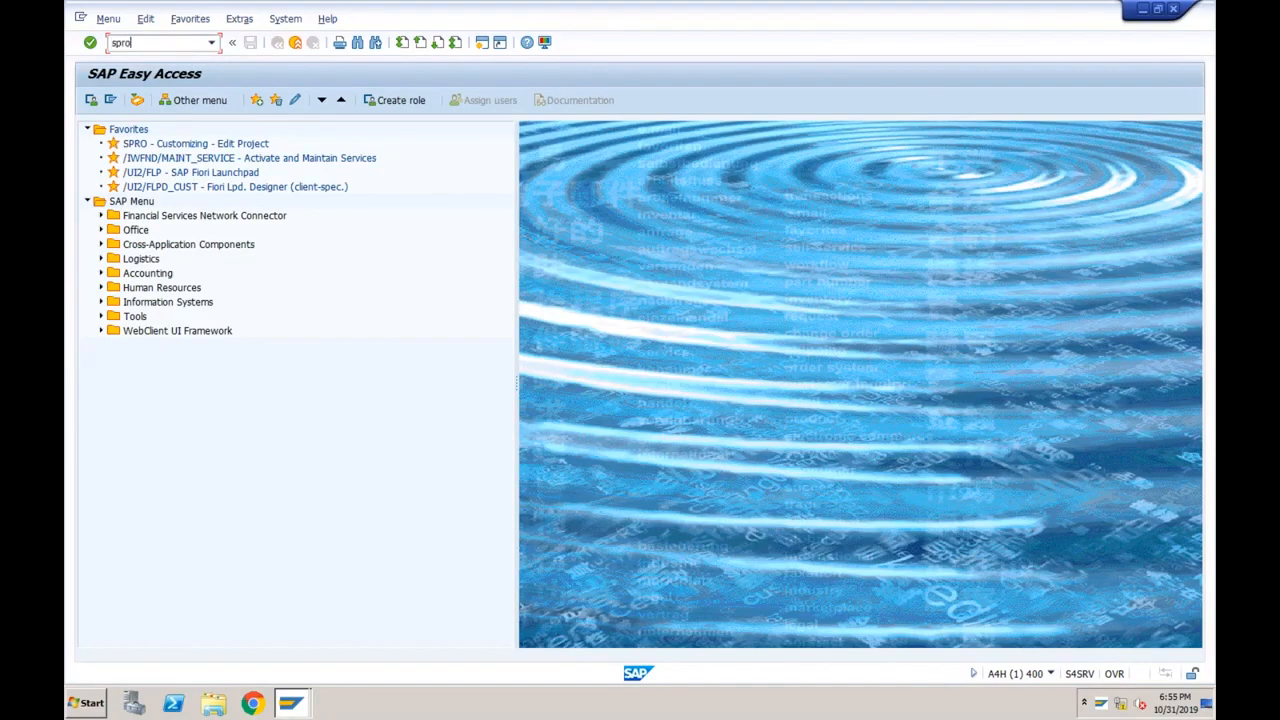
In SPRO, expand Financial Accounting > Global Settings > Ledgers > Ledger and execute Define Settings for Ledgers and Currency Types.
key(Return)
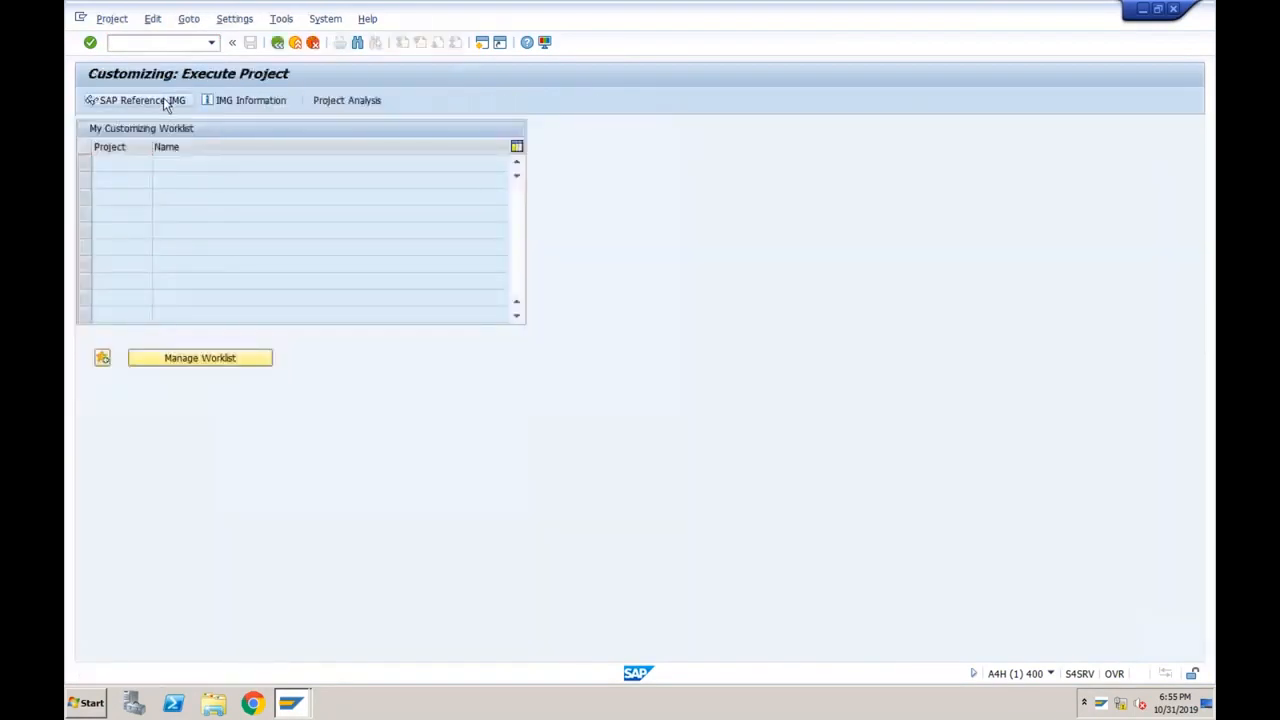
click(164, 101)
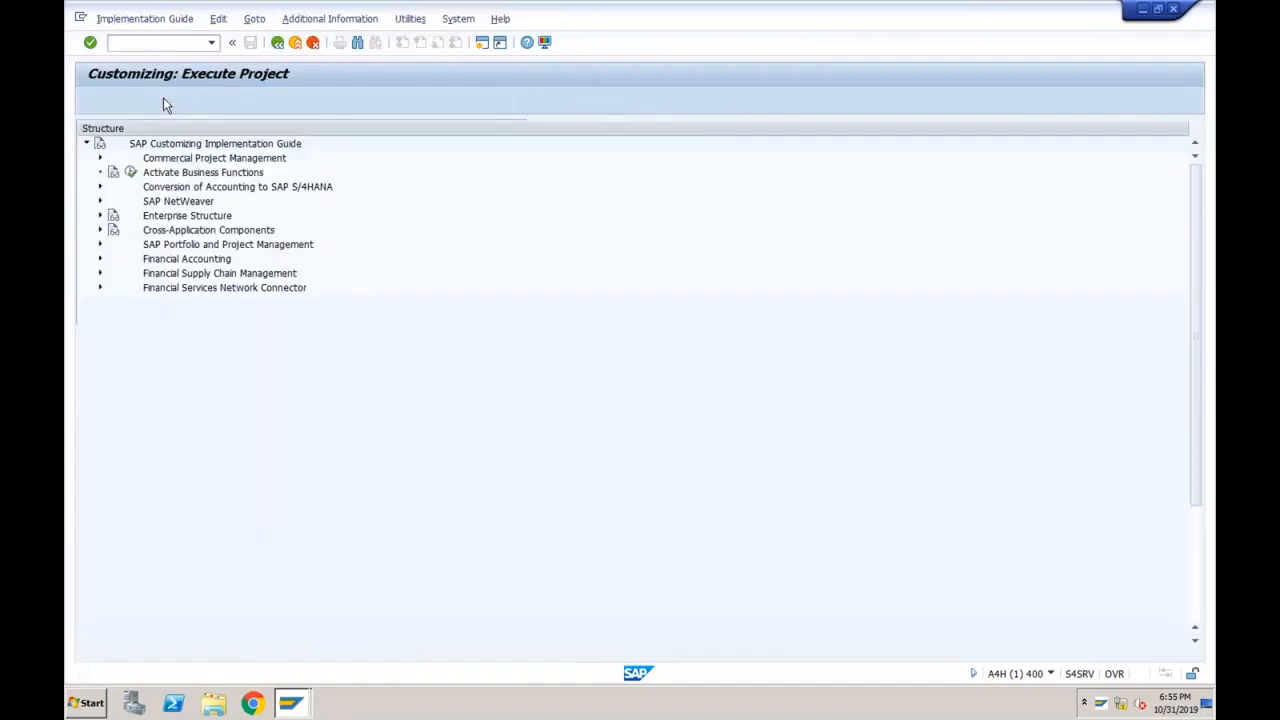
click(99, 259)
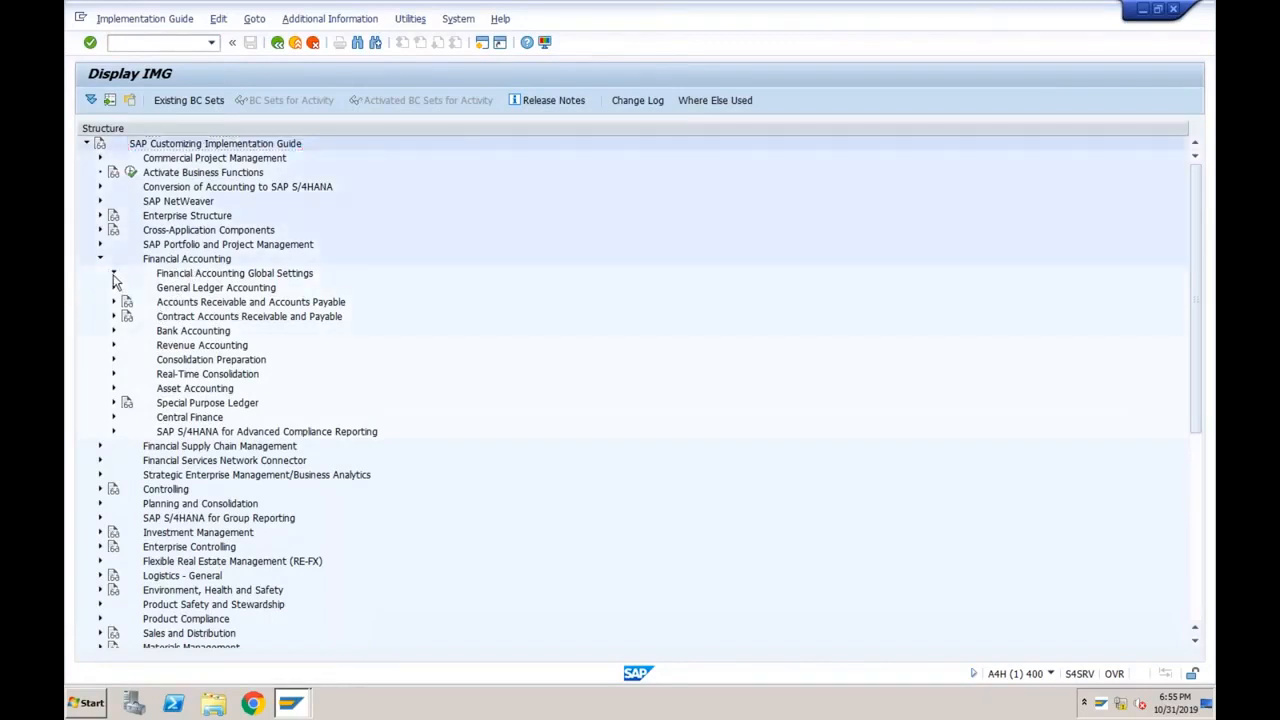
click(113, 273)
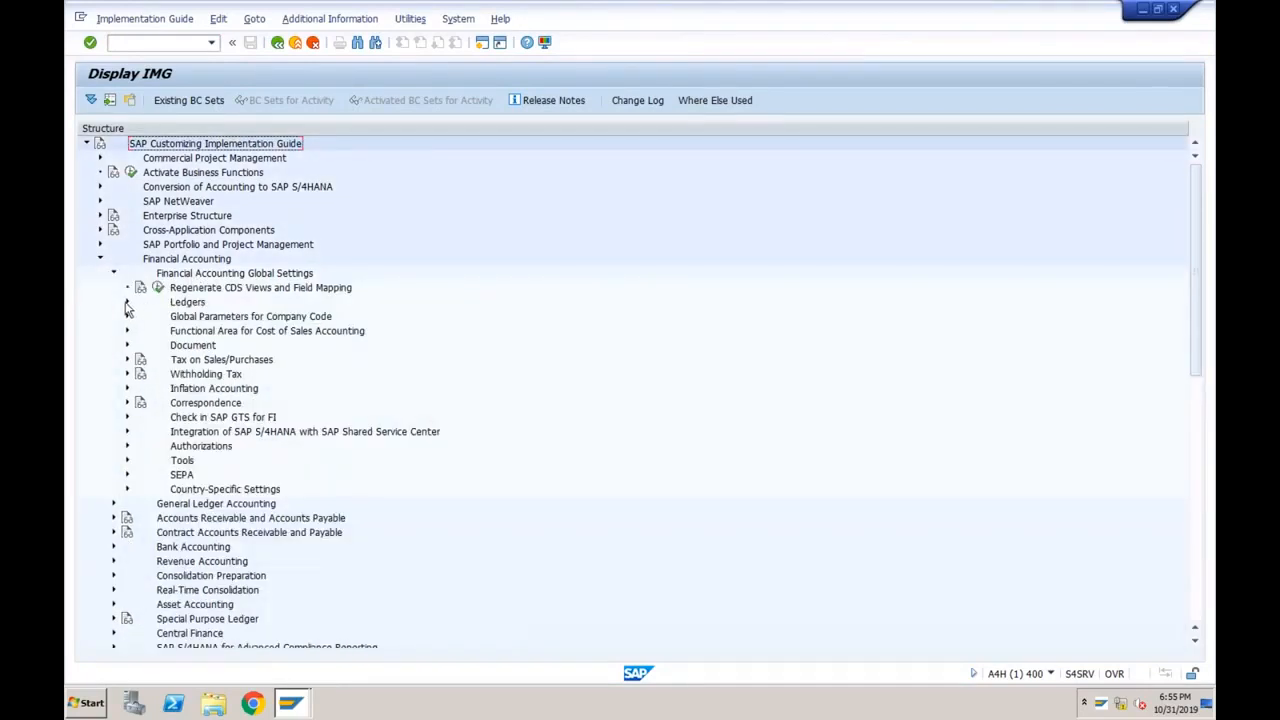
click(127, 303)
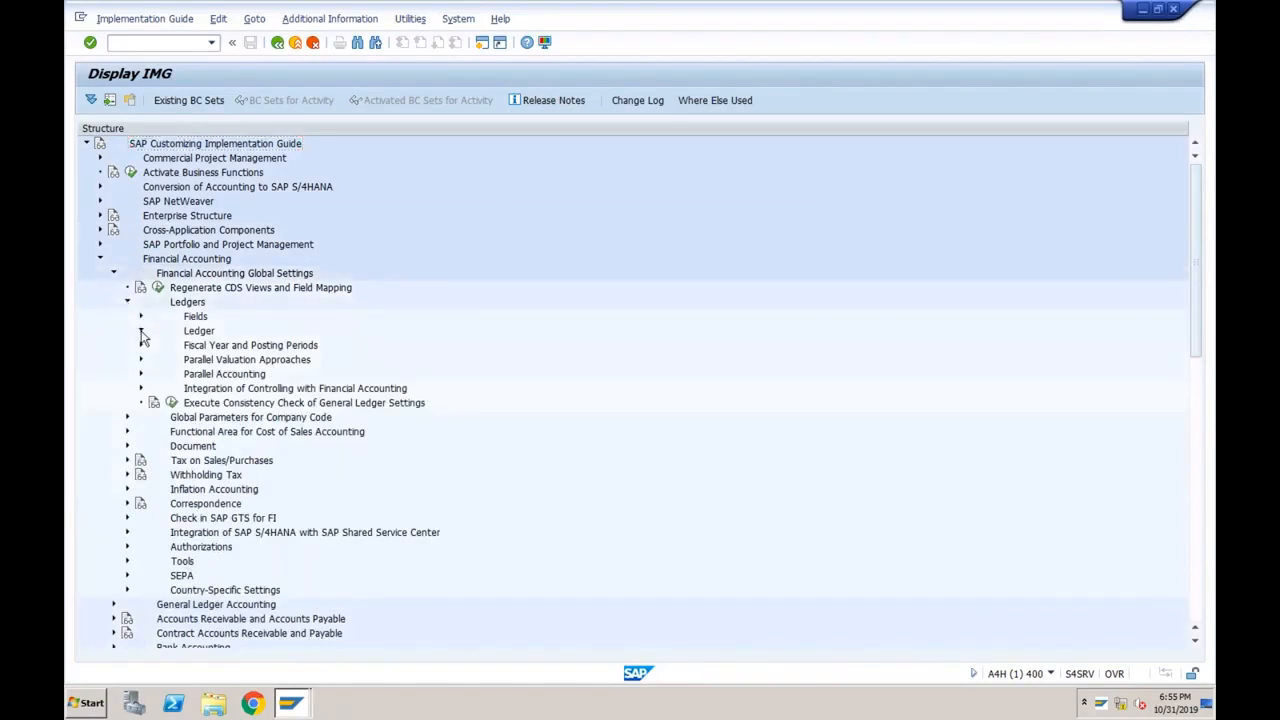
click(141, 332)
click(212, 347)
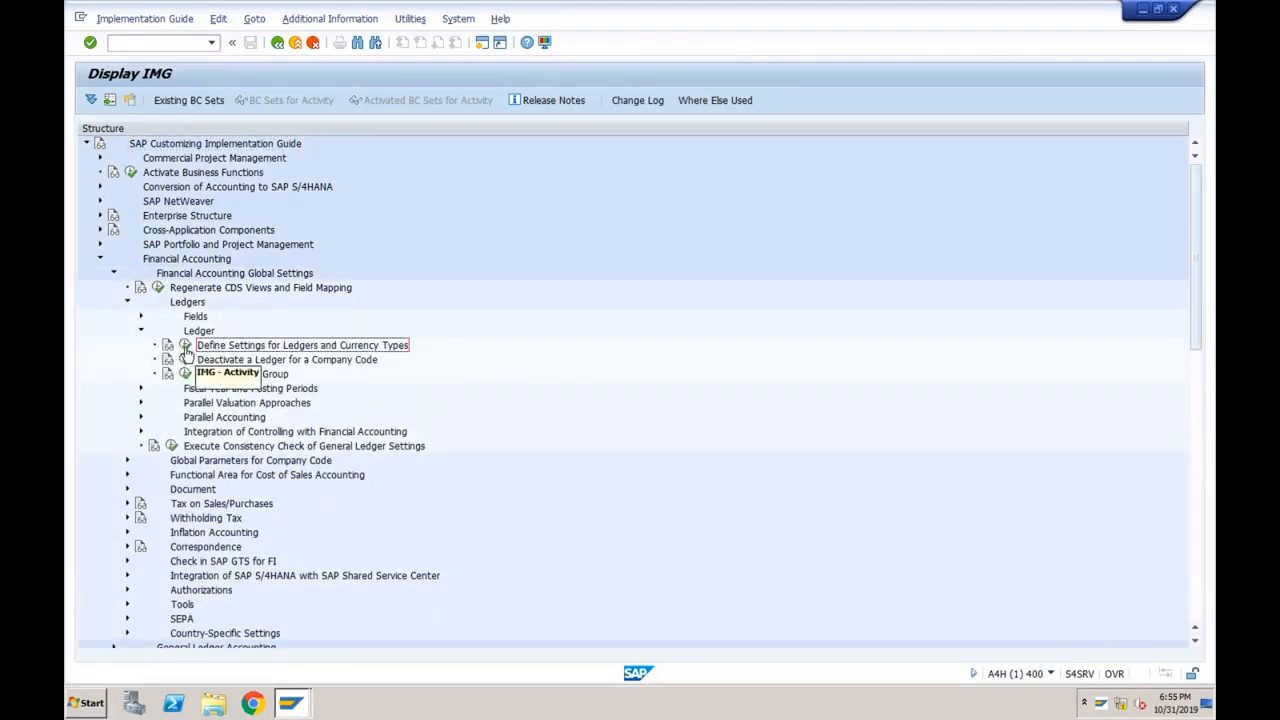
click(185, 346)
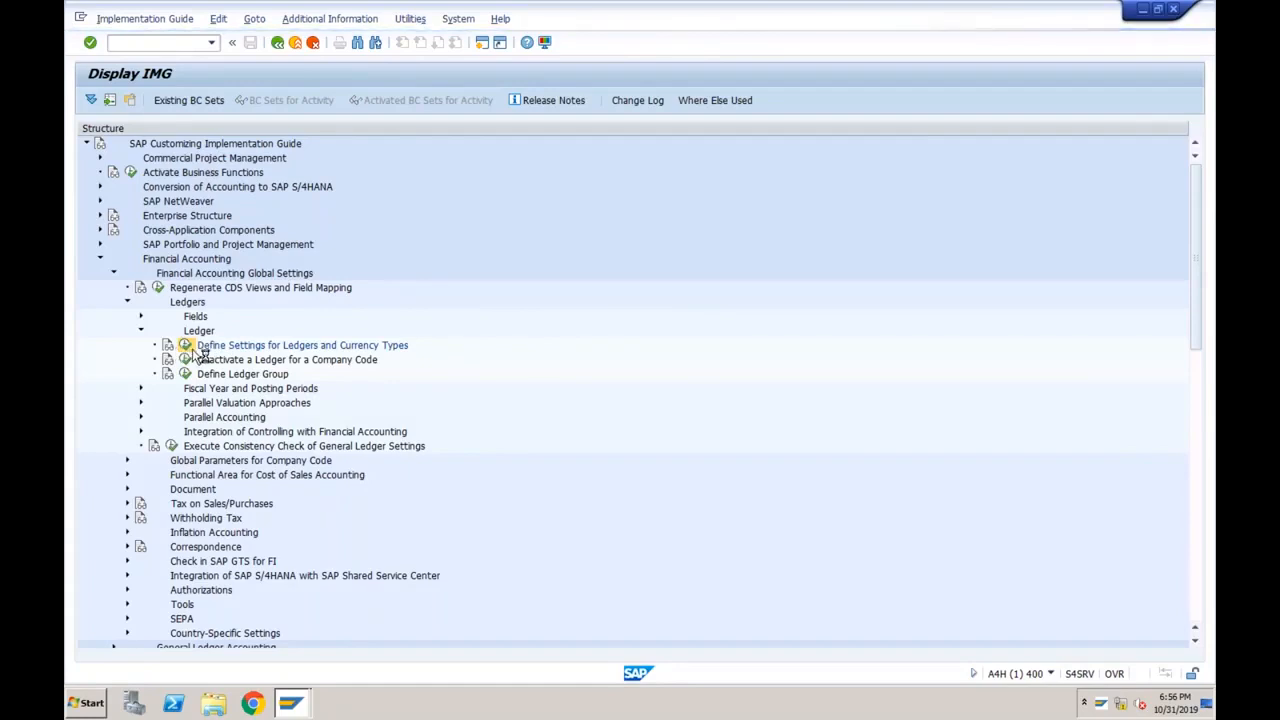
Open the ledger settings table and position it on ledger T7.
click(110, 482)
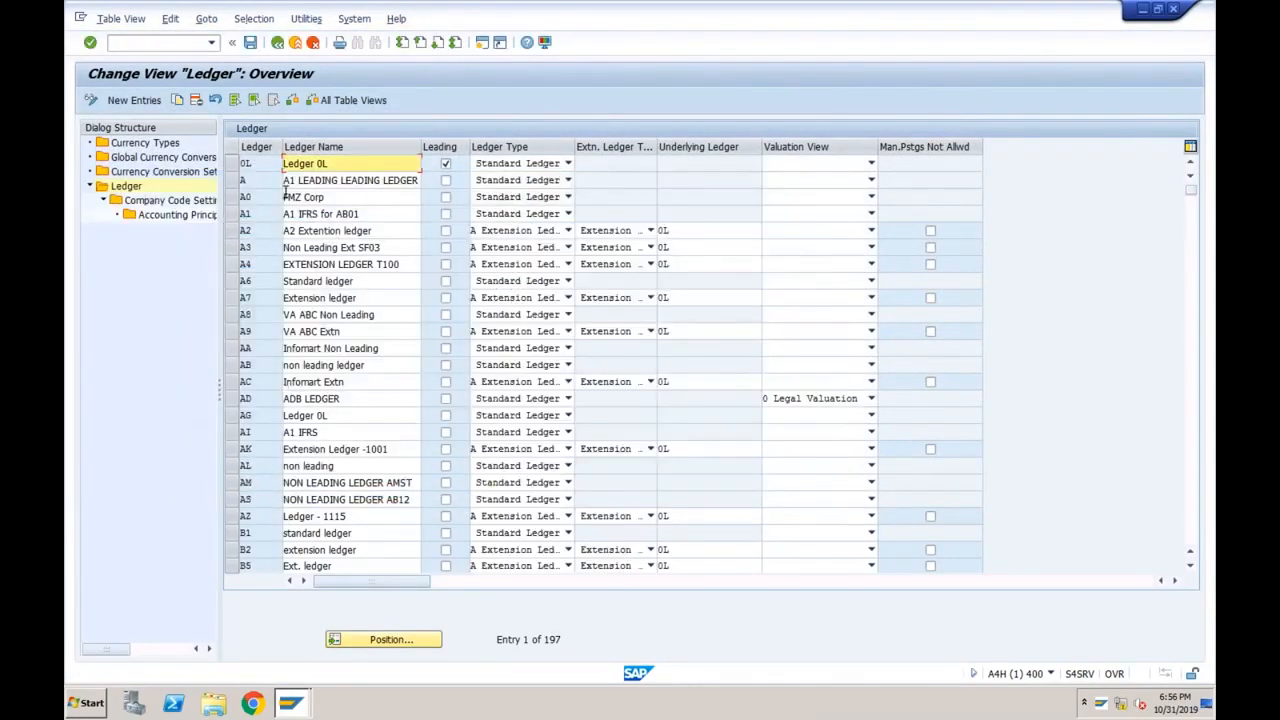
click(262, 165)
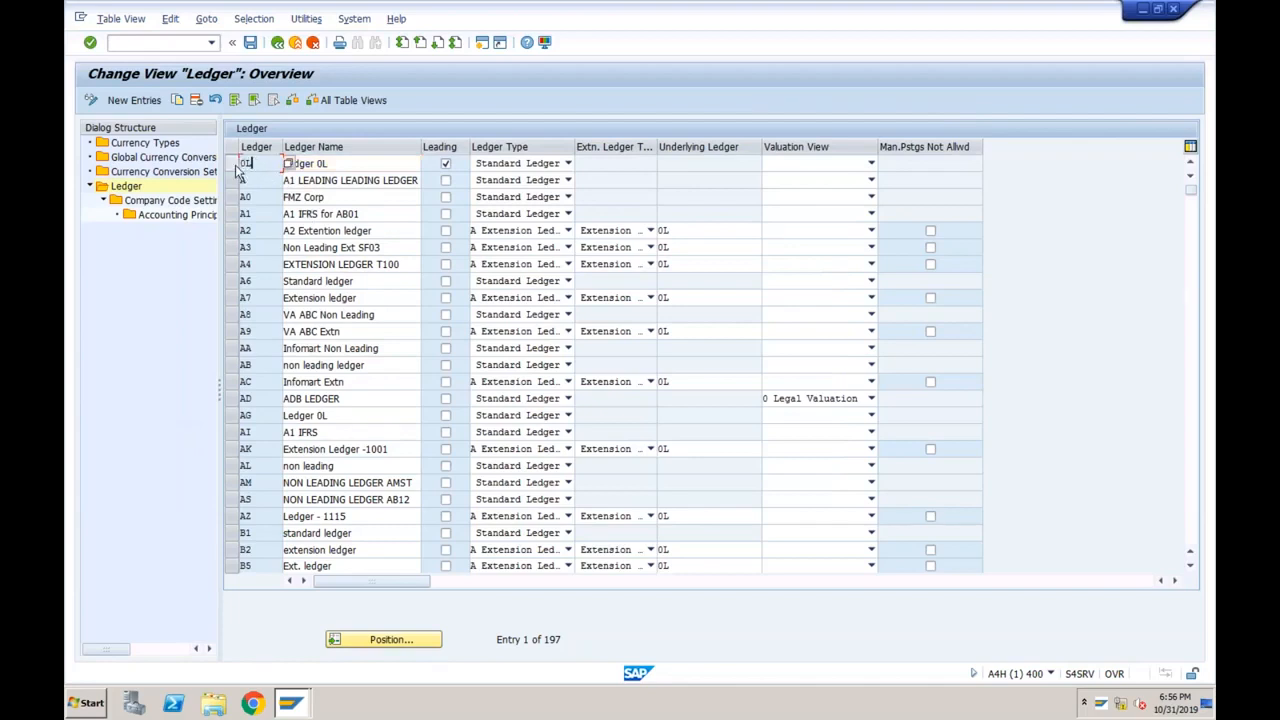
click(233, 164)
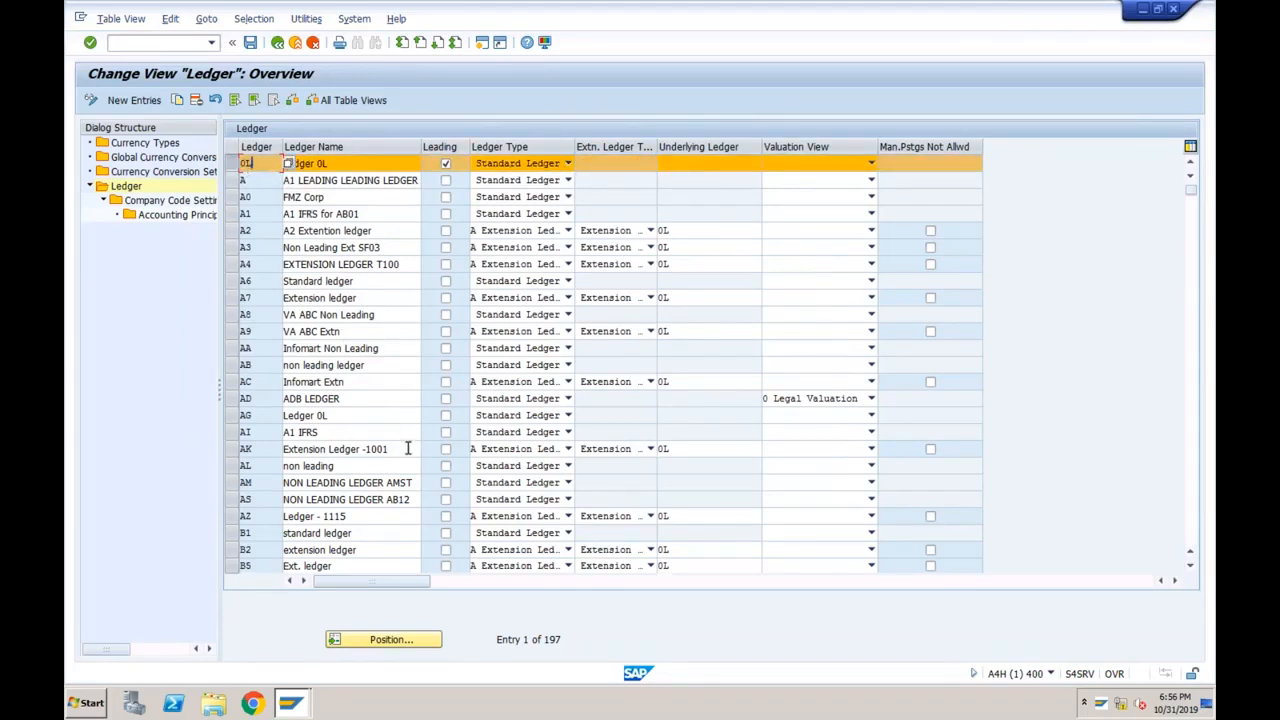
click(387, 638)
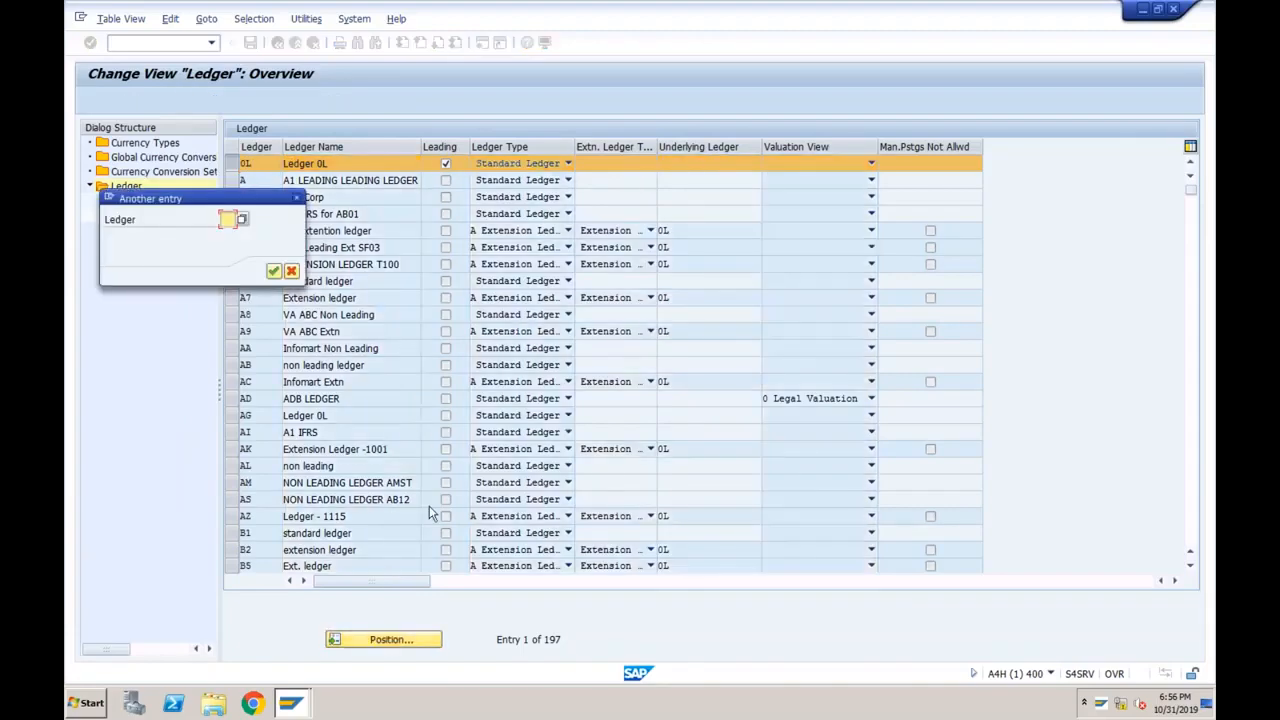
text(t7)
key(Return)
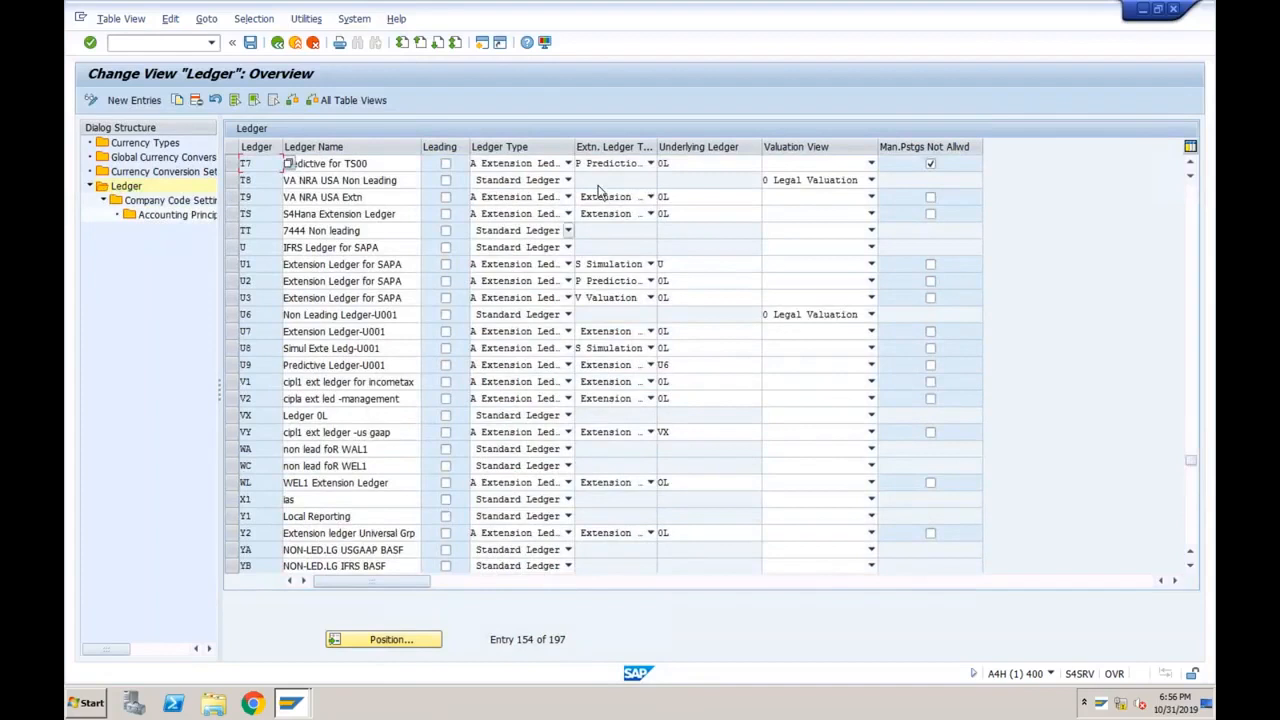
Verify T7 'Predictive for TS00' is a Prediction and Commitments extension ledger on 0L.
click(650, 164)
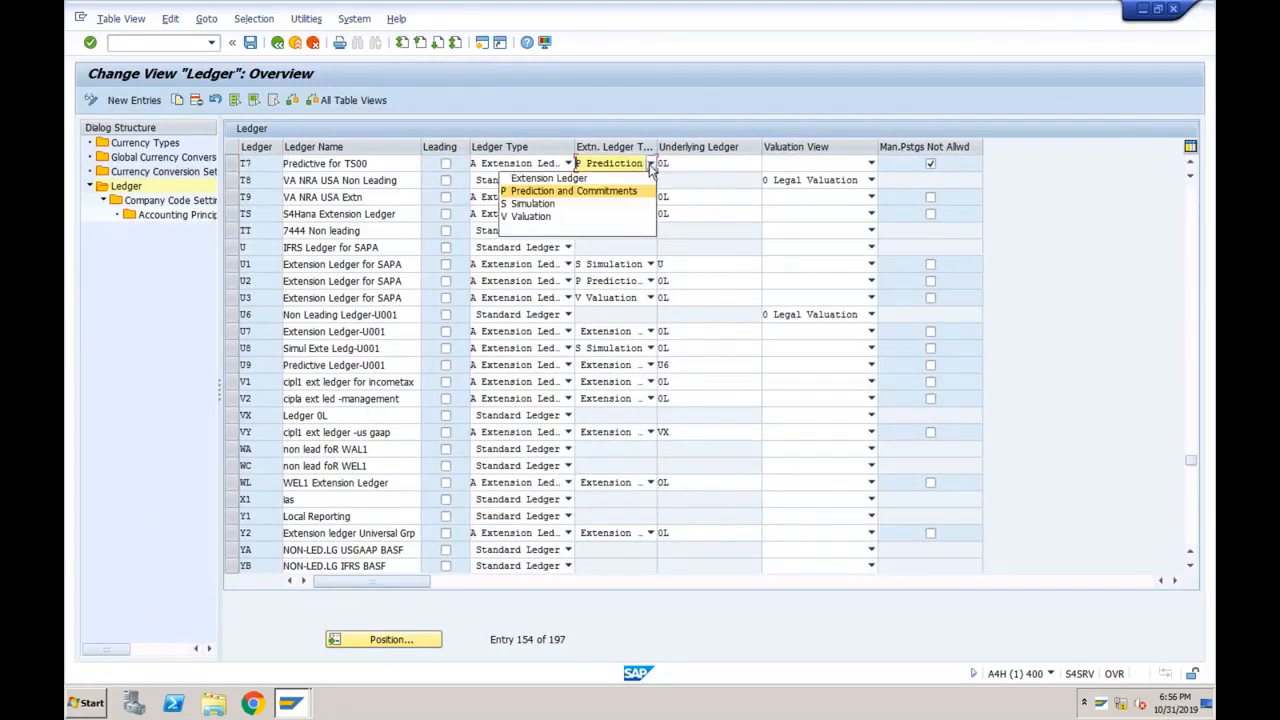
click(650, 166)
click(283, 166)
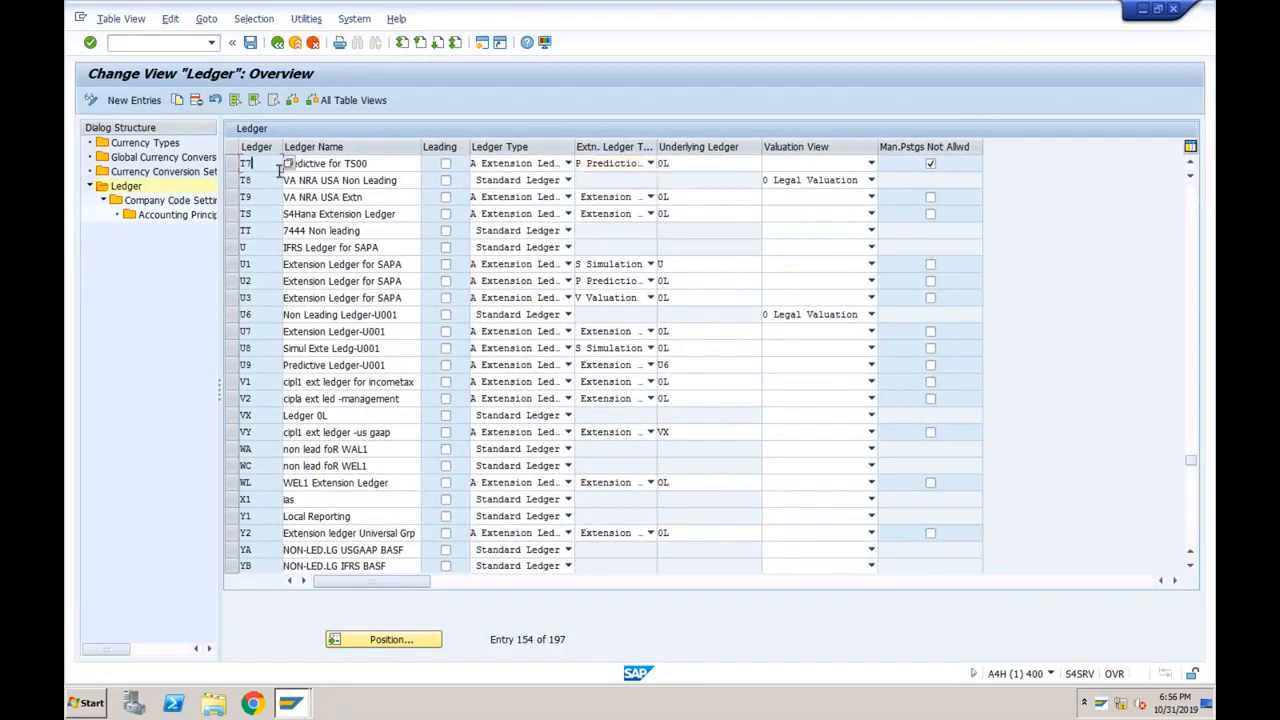
click(567, 164)
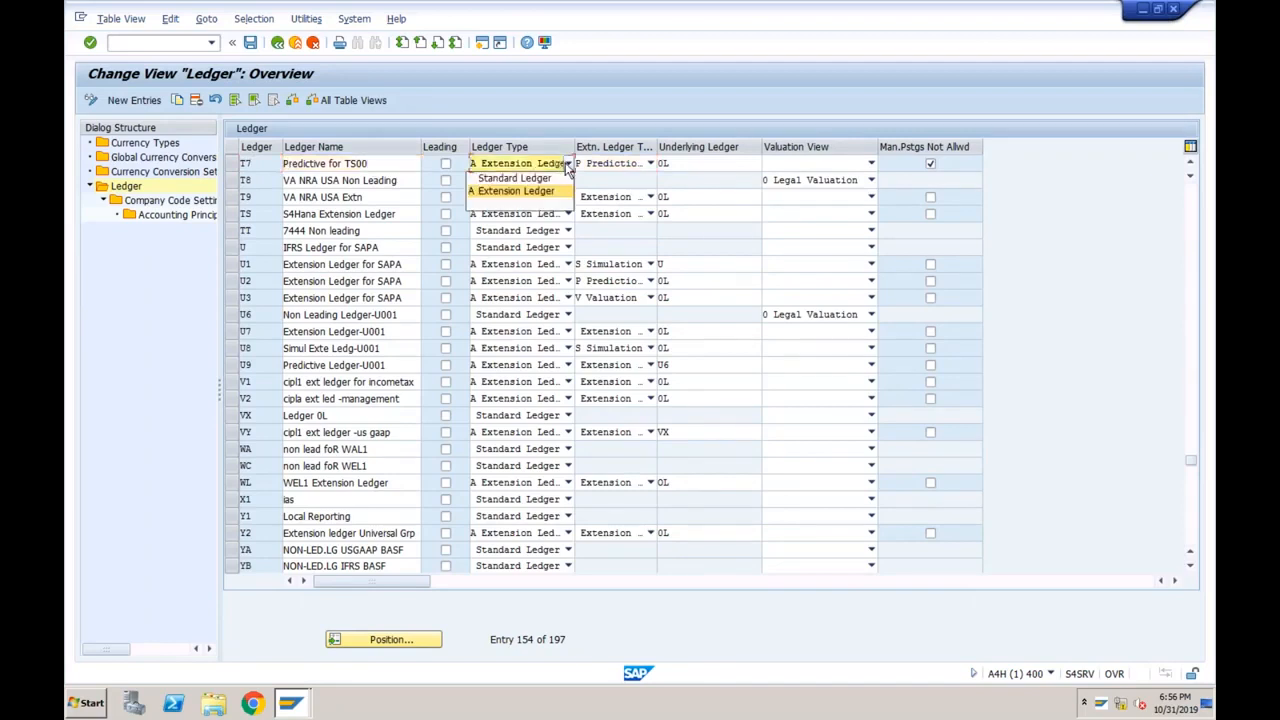
click(650, 164)
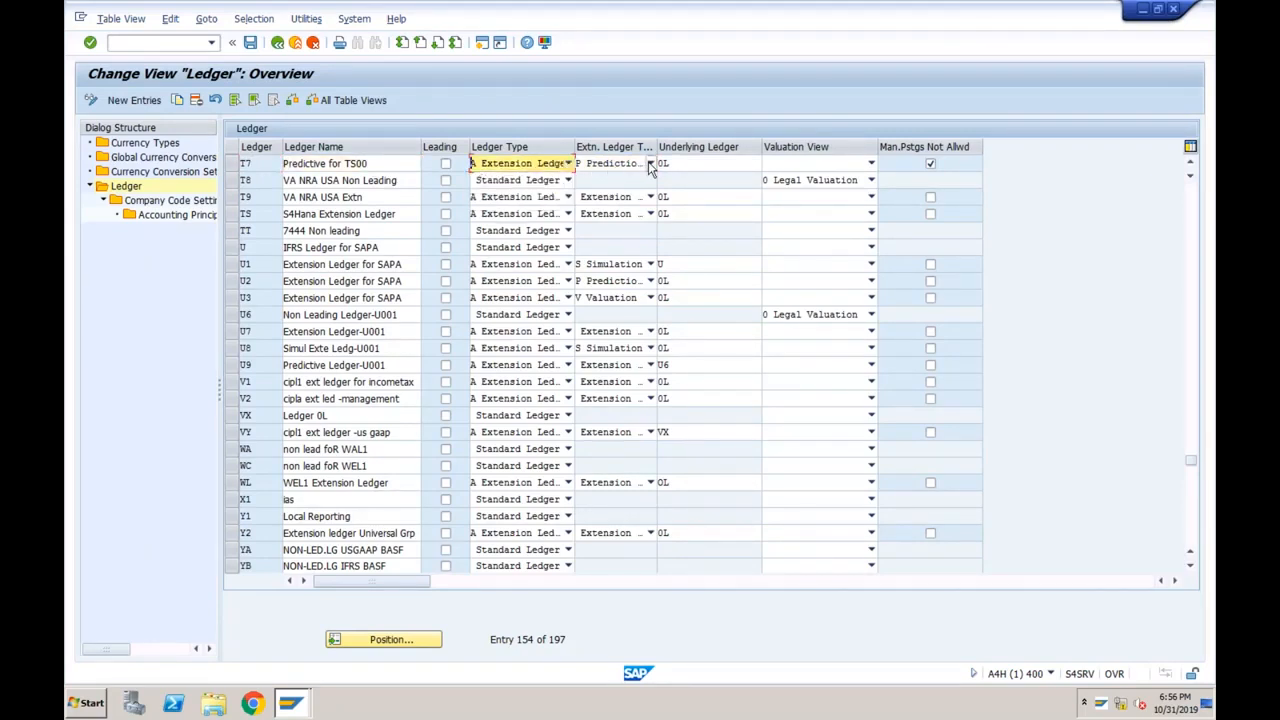
click(650, 164)
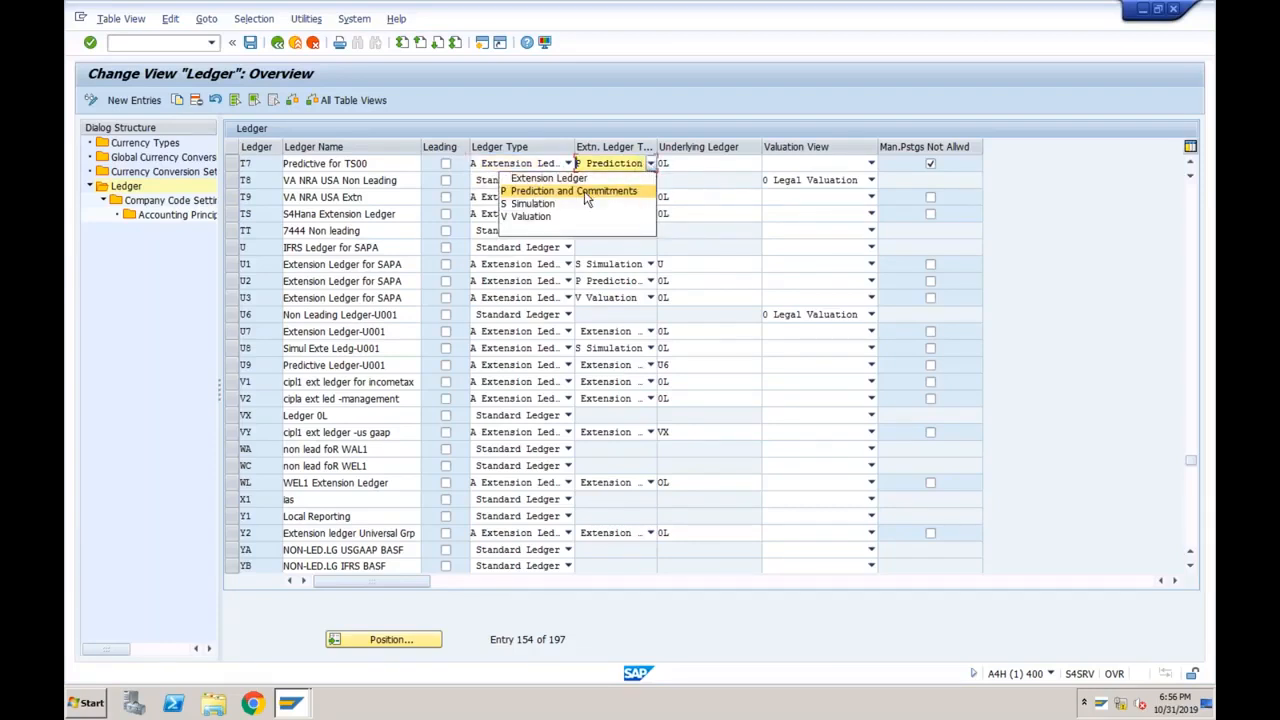
click(538, 110)
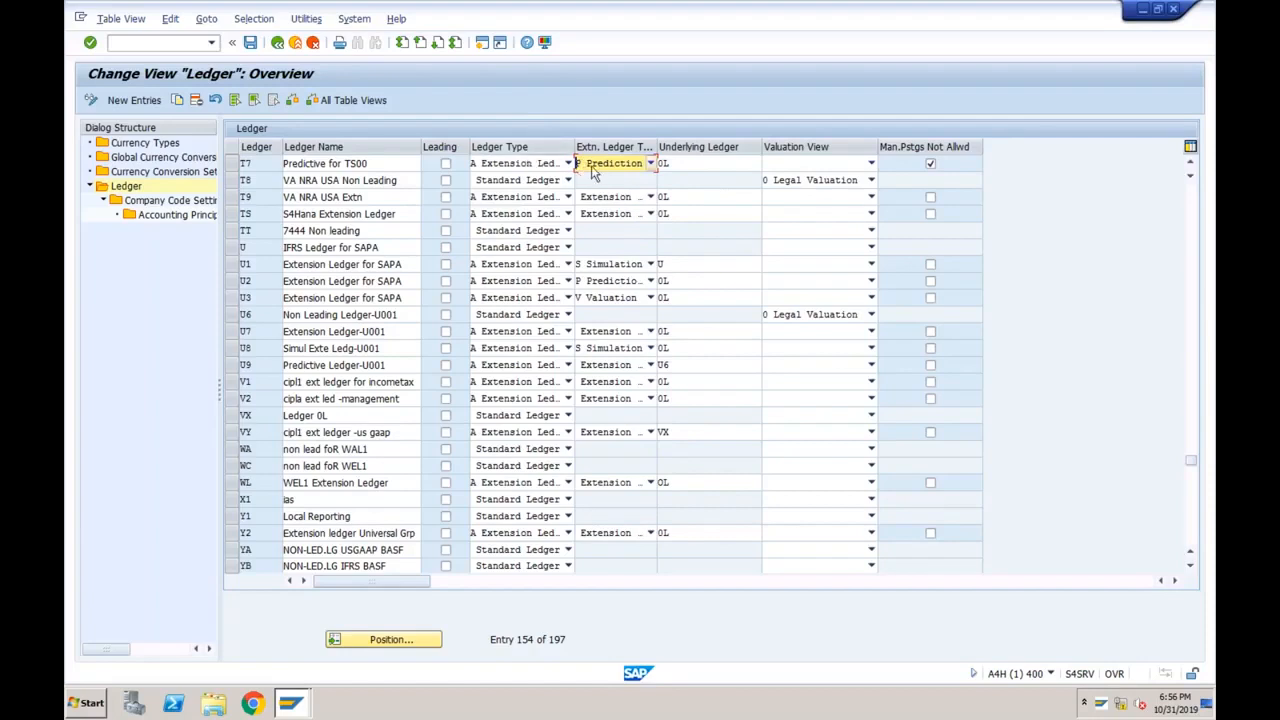
click(287, 163)
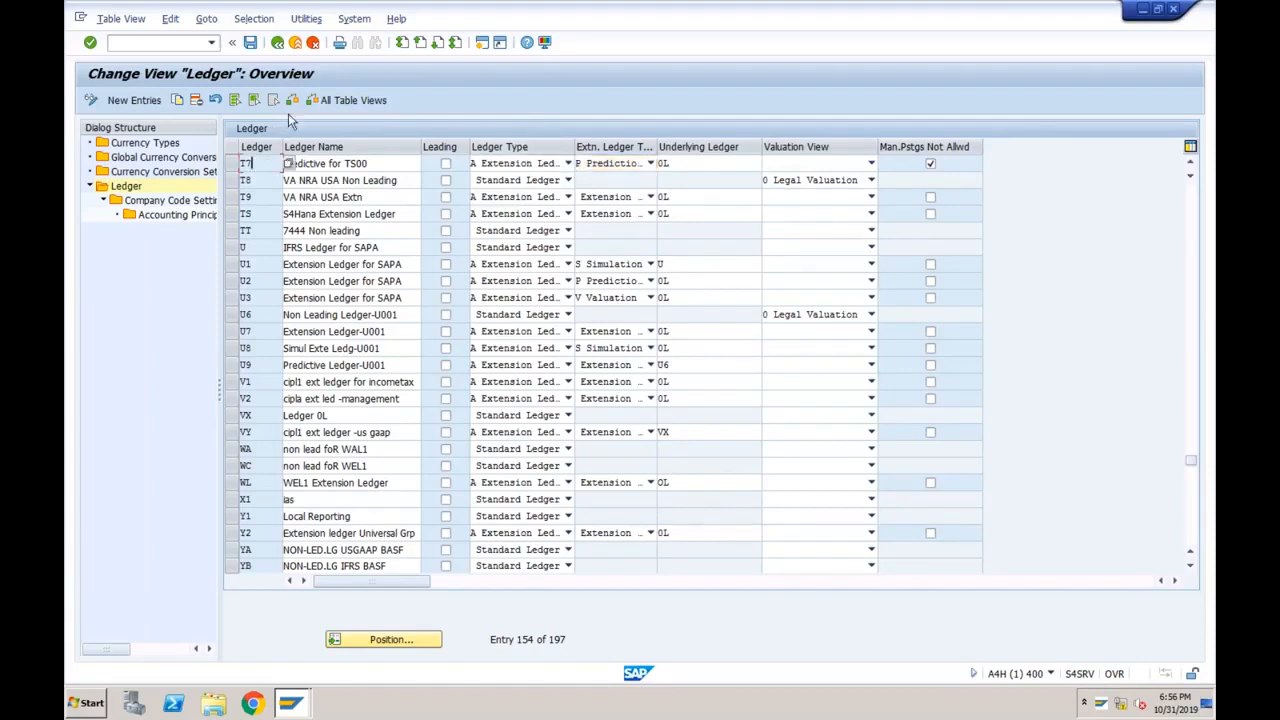
click(175, 44)
In SM30, maintain FINSV_PRED_RLDNR and confirm ledger T7 'Predictive for TS00' is listed beside PL.
text(/nsm30)
key(Return)
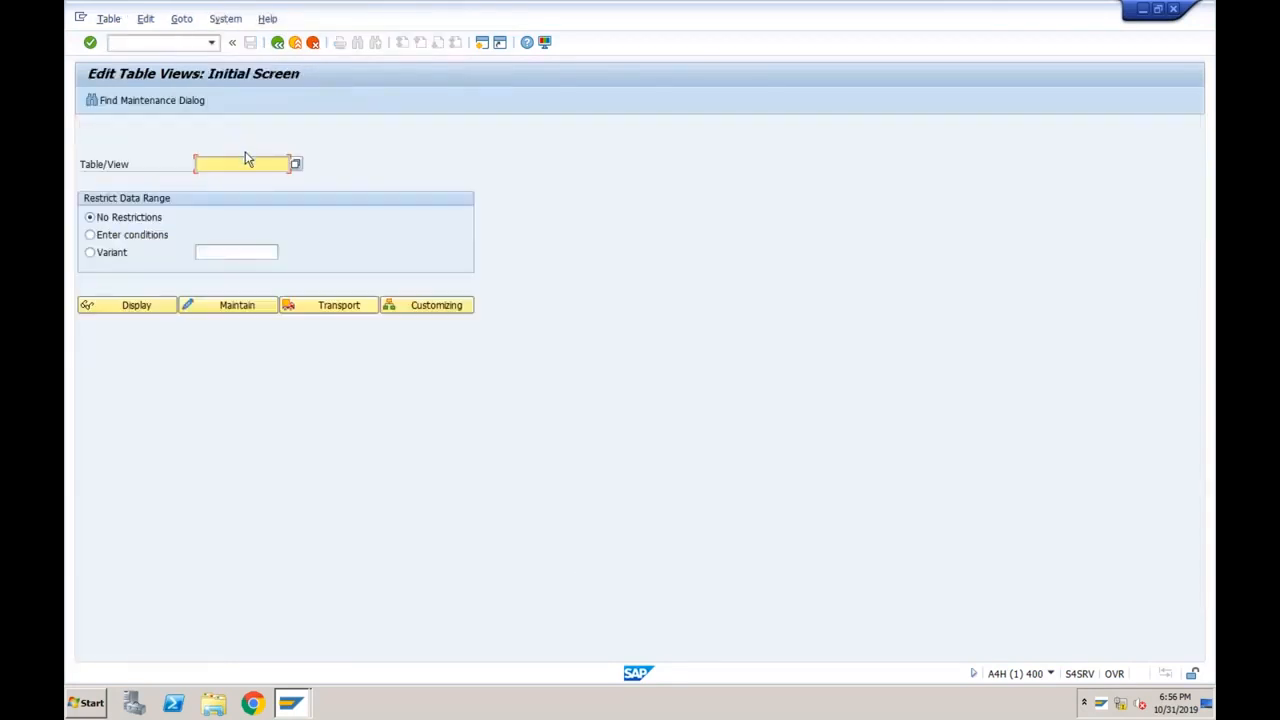
click(243, 161)
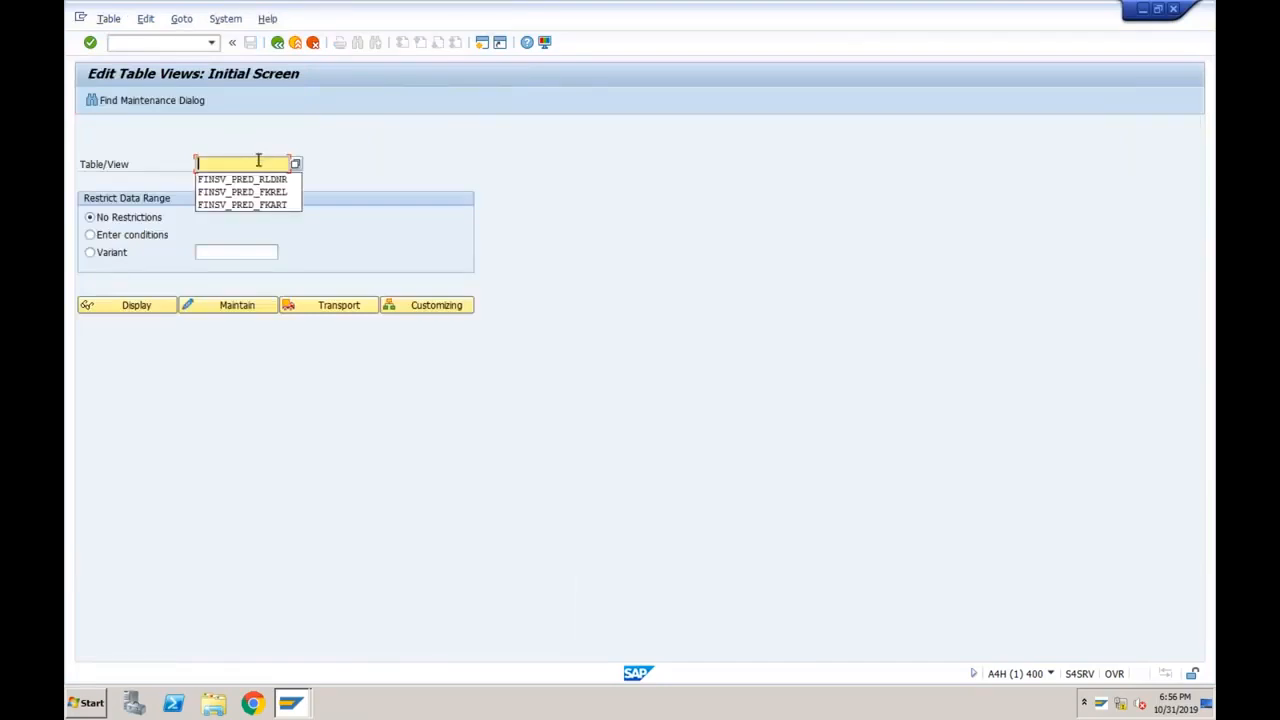
click(257, 180)
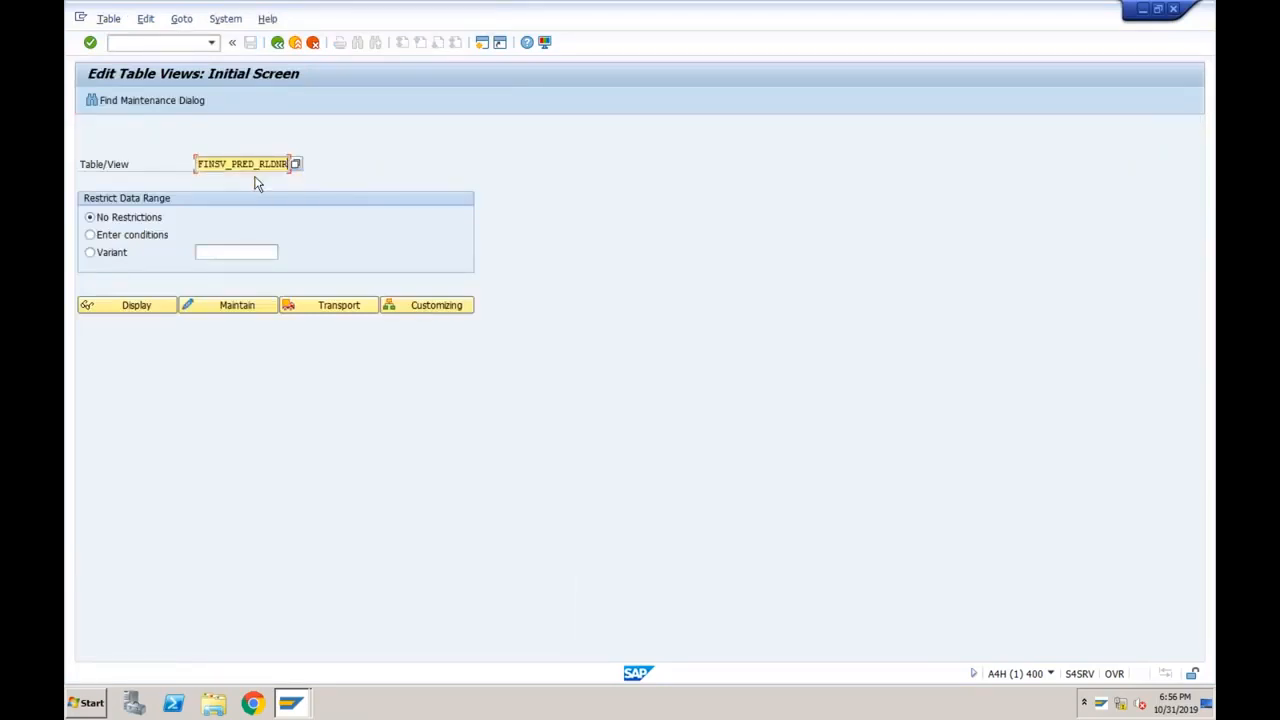
click(222, 306)
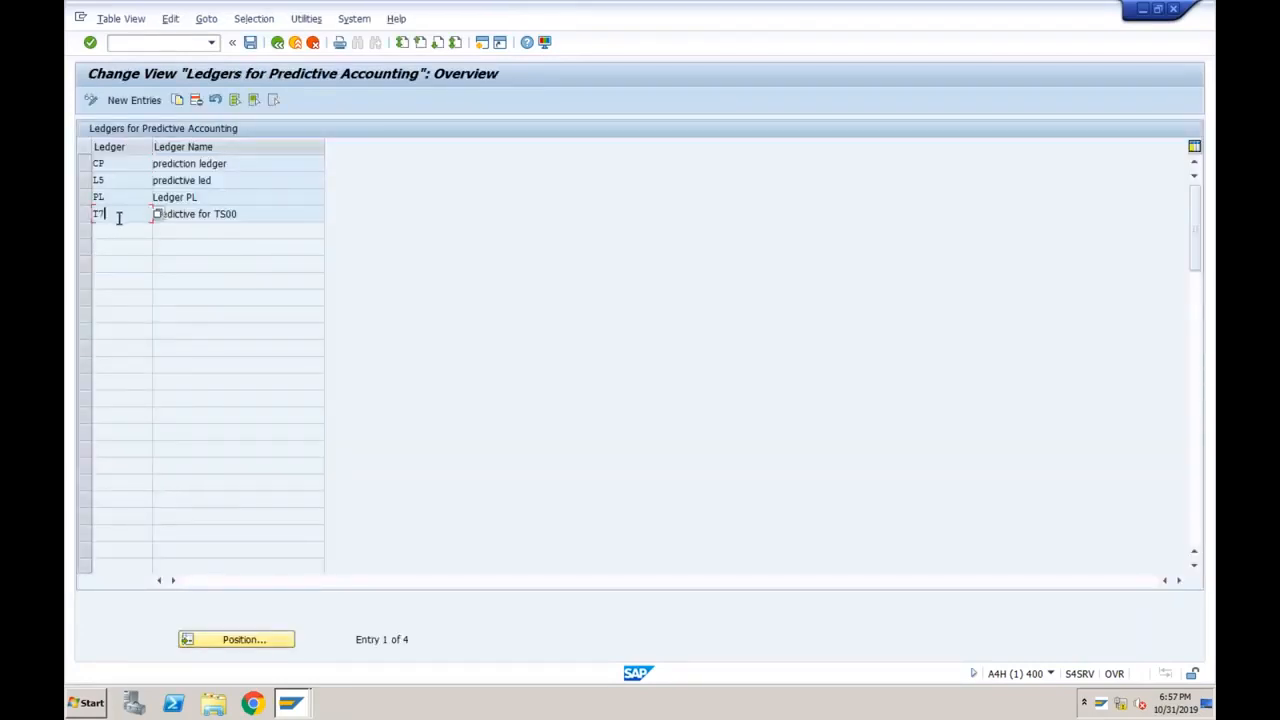
click(200, 214)
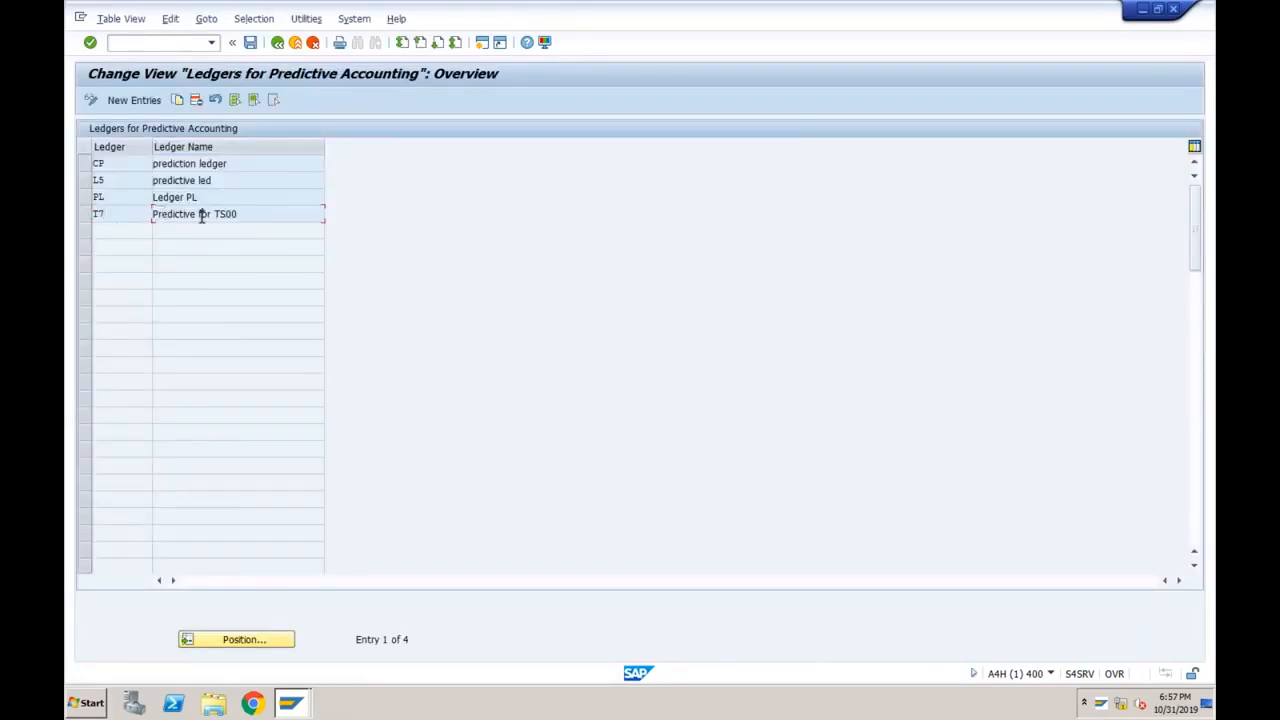
click(85, 216)
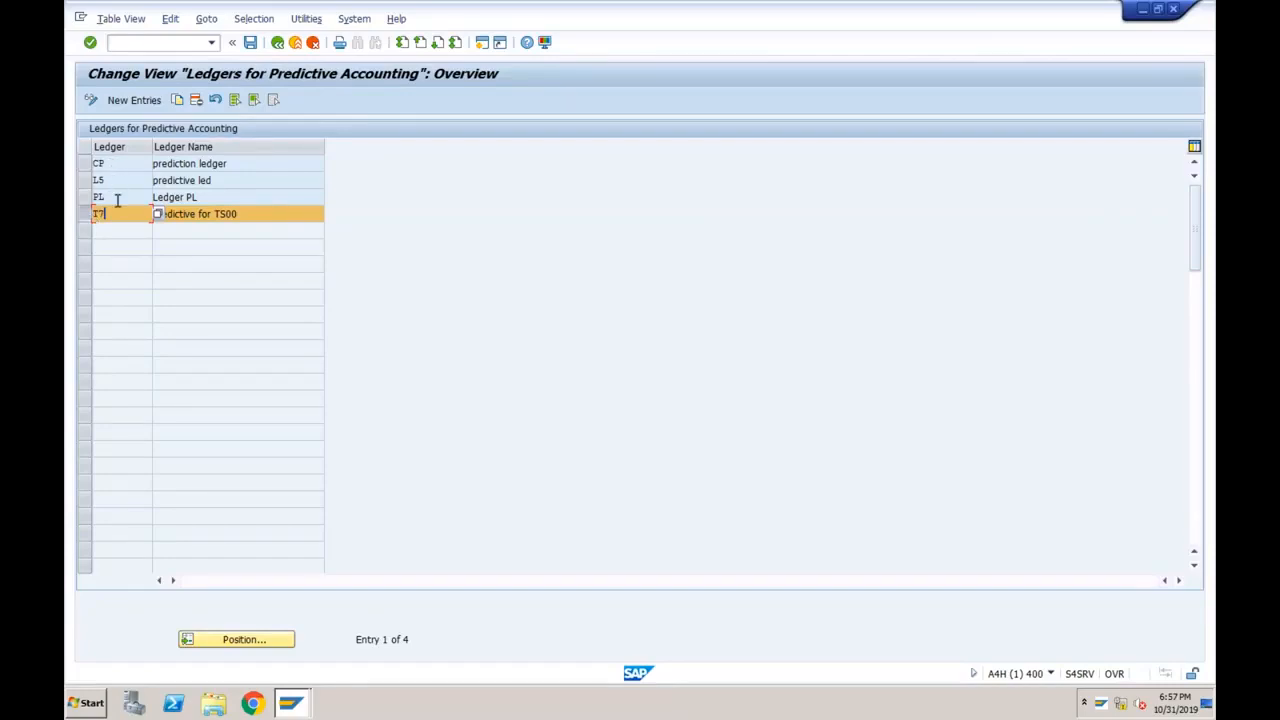
click(200, 197)
click(111, 212)
click(240, 214)
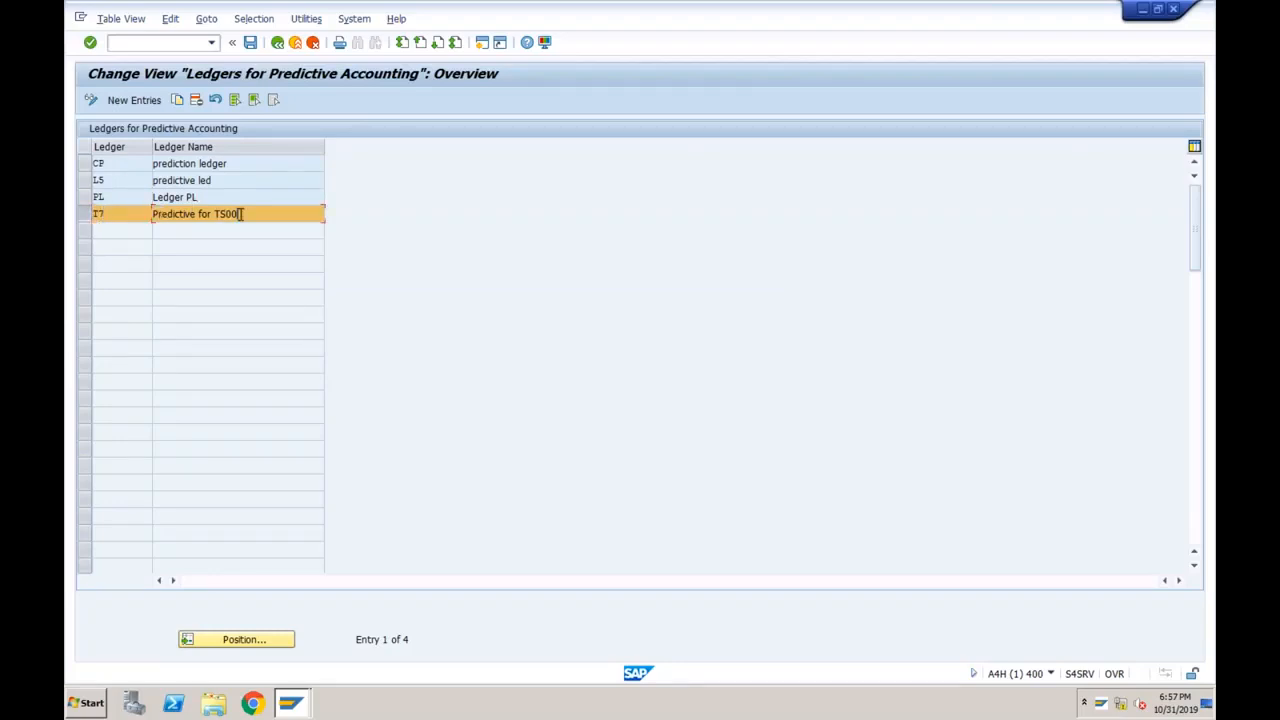
click(279, 47)
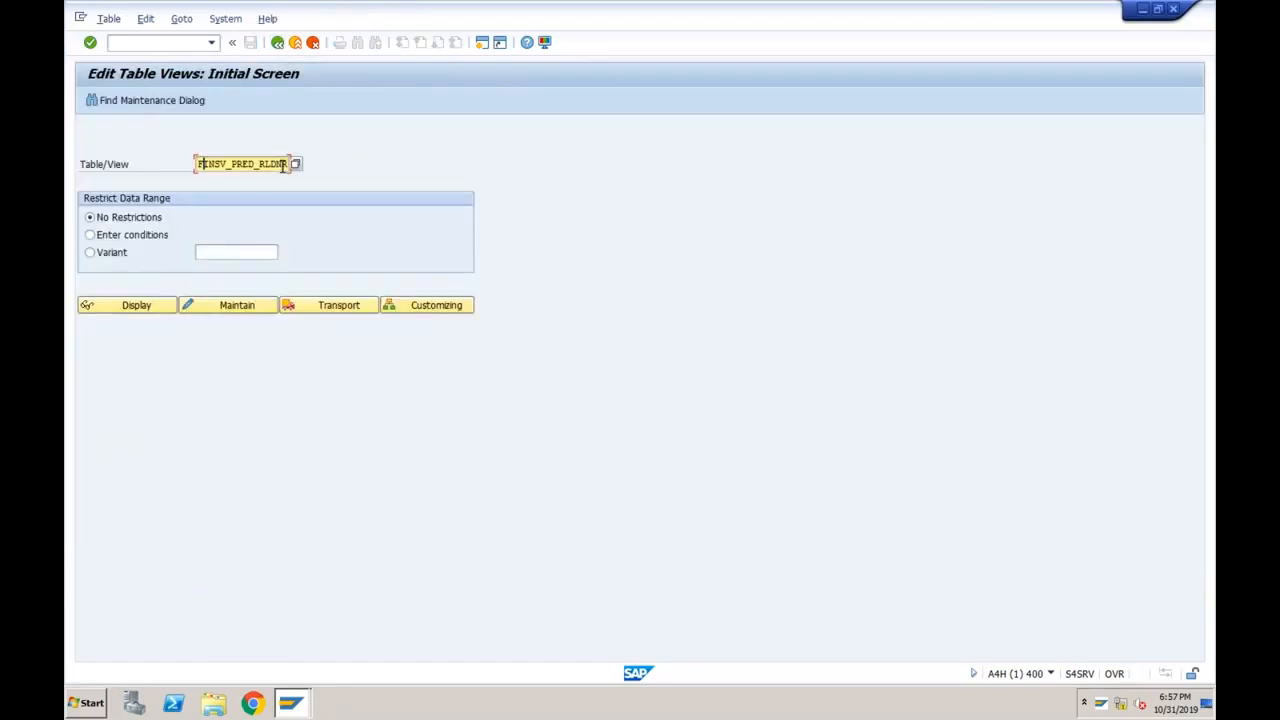
Open view FINSV_PRED_FKREL and verify item category TAN has billing relevance C.
key(Right)
key(Right)
key(Right)
key(Right)
key(Right)
key(Right)
key(Right)
key(Right)
key(Right)
key(BackSpace)
key(BackSpace)
key(BackSpace)
key(BackSpace)
key(BackSpace)
key(BackSpace)
key(BackSpace)
key(BackSpace)
key(BackSpace)
key(BackSpace)
key(BackSpace)
key(BackSpace)
key(BackSpace)
key(BackSpace)
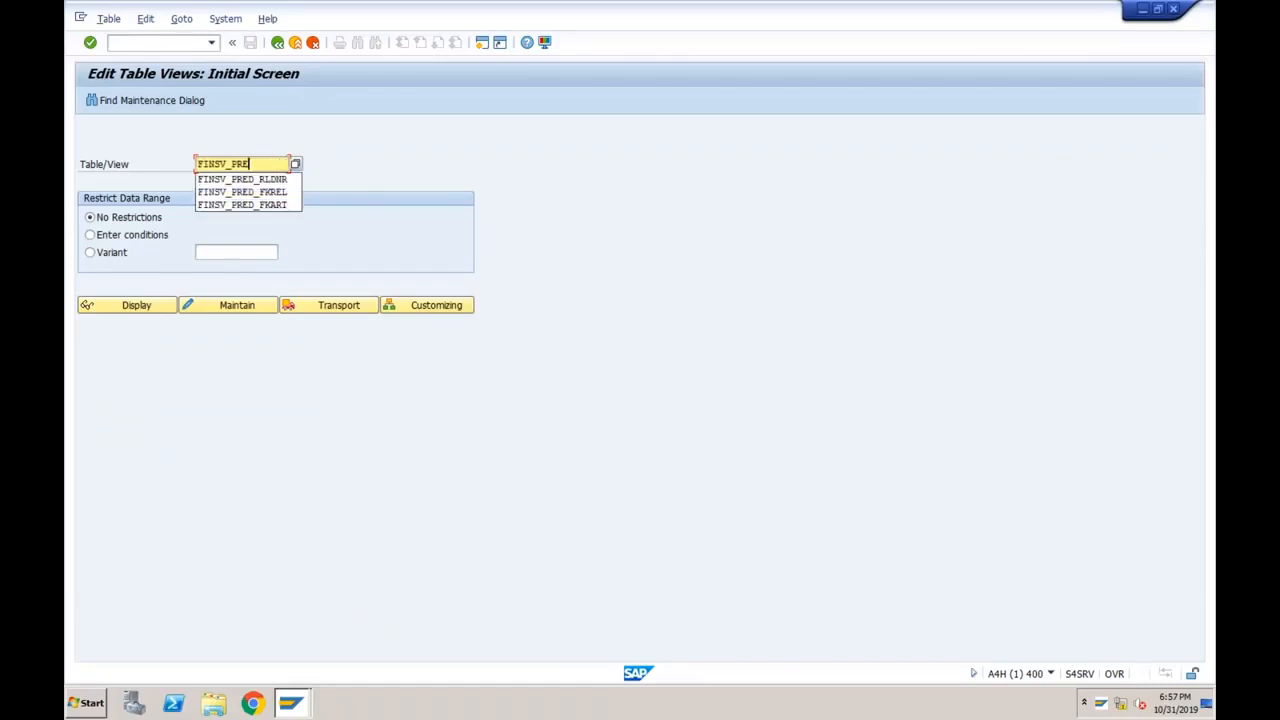
key(BackSpace)
key(BackSpace)
click(260, 191)
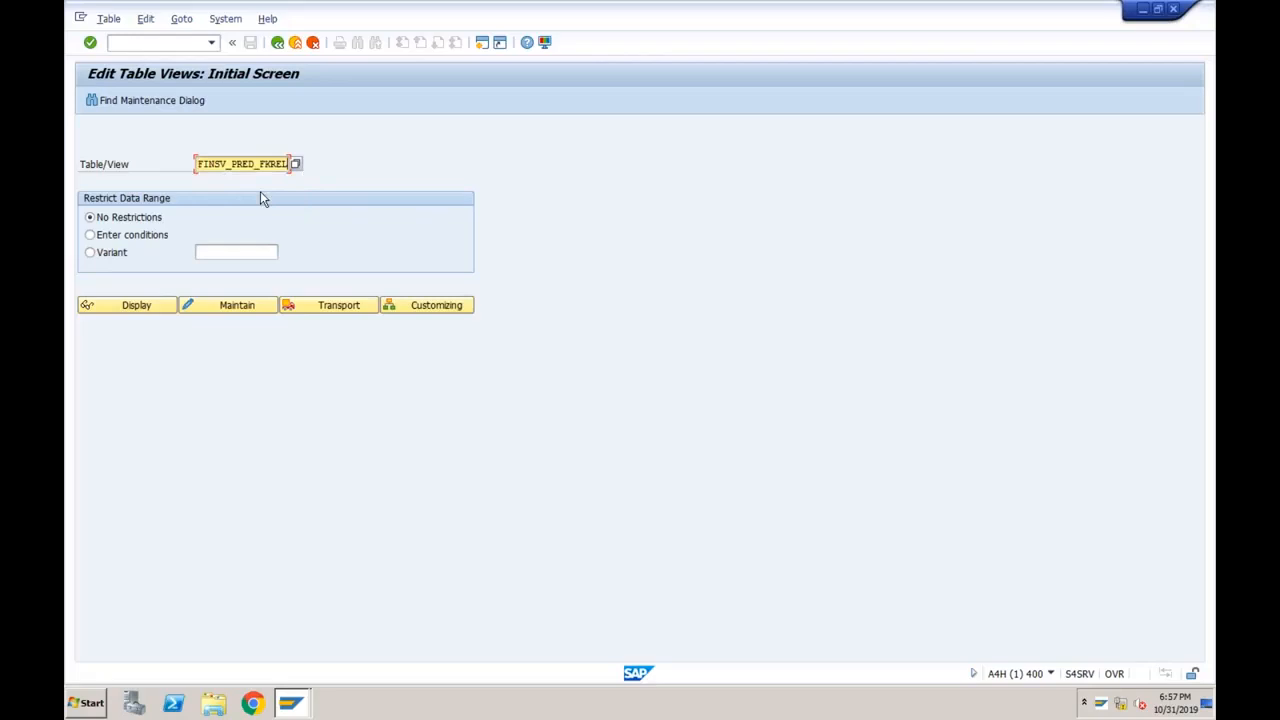
click(213, 304)
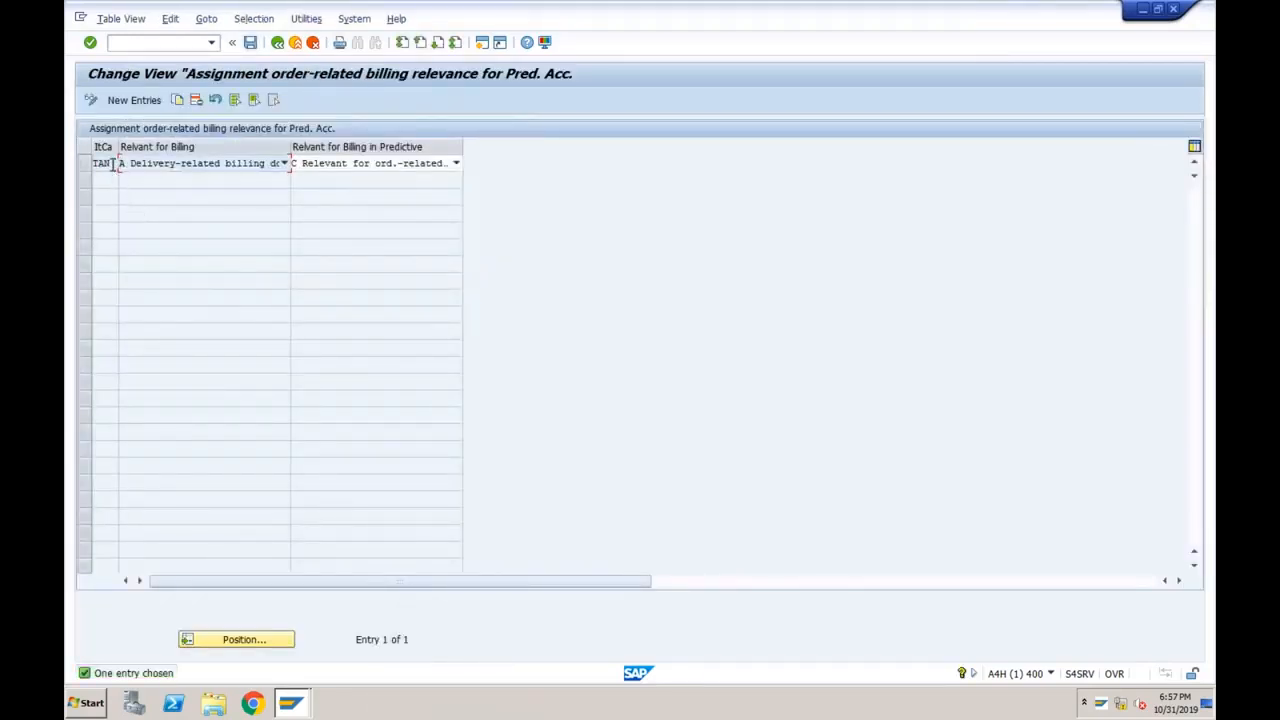
click(114, 164)
click(277, 42)
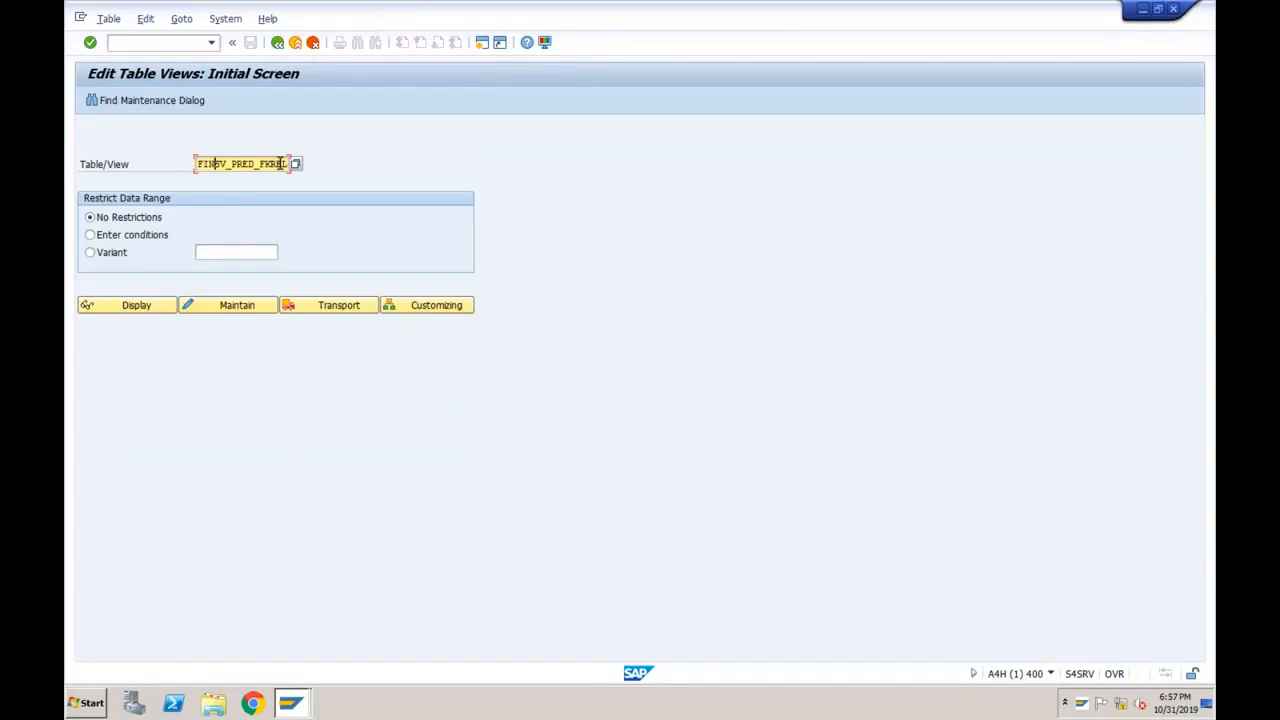
Check that view FINSV_PRED_FKART maps order type OR to billing type F2, then open a new session.
click(282, 163)
key(BackSpace)
key(BackSpace)
key(BackSpace)
key(BackSpace)
key(BackSpace)
key(BackSpace)
key(BackSpace)
key(BackSpace)
key(BackSpace)
key(BackSpace)
key(BackSpace)
key(BackSpace)
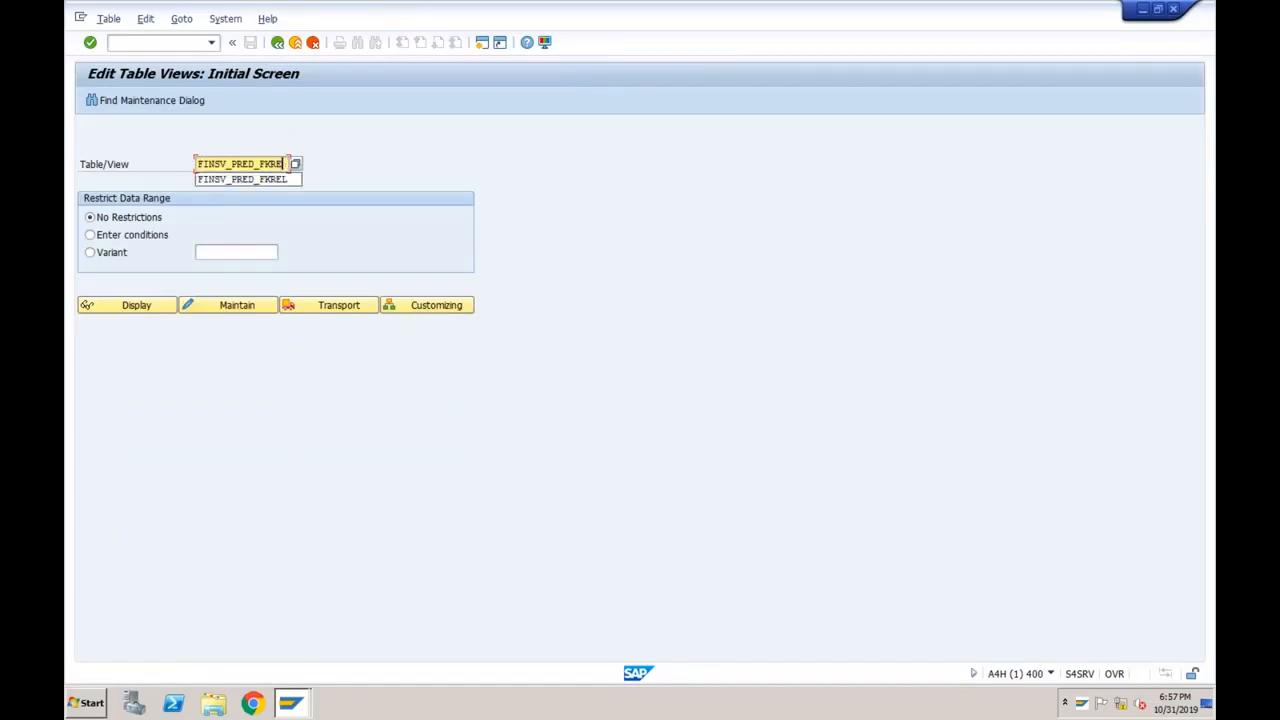
key(BackSpace)
key(BackSpace)
key(BackSpace)
key(BackSpace)
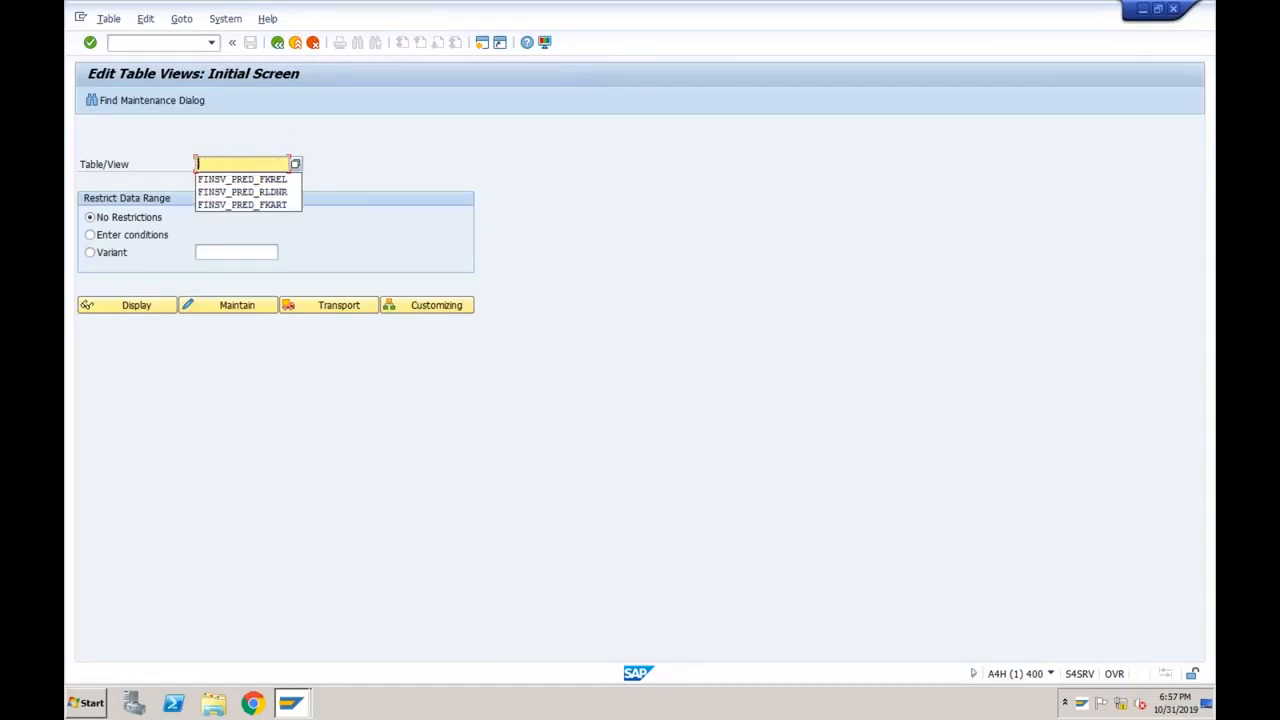
key(Down)
key(Down)
key(Down)
key(Return)
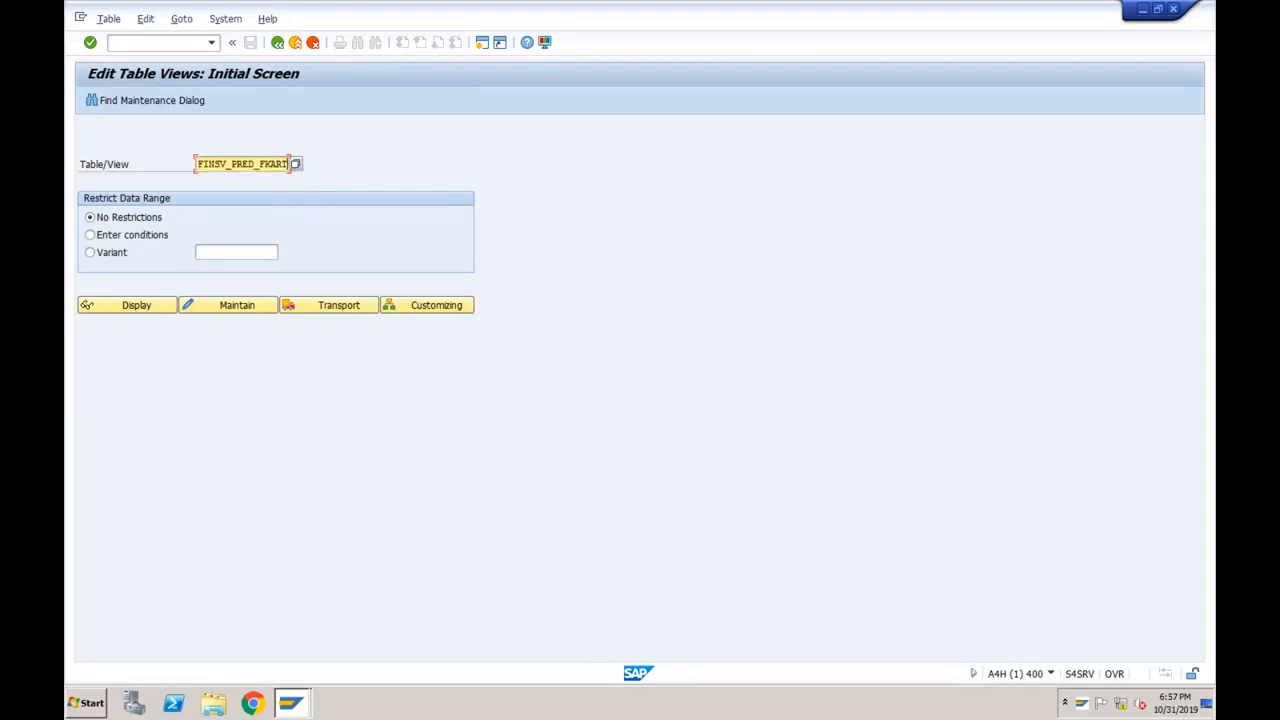
click(238, 306)
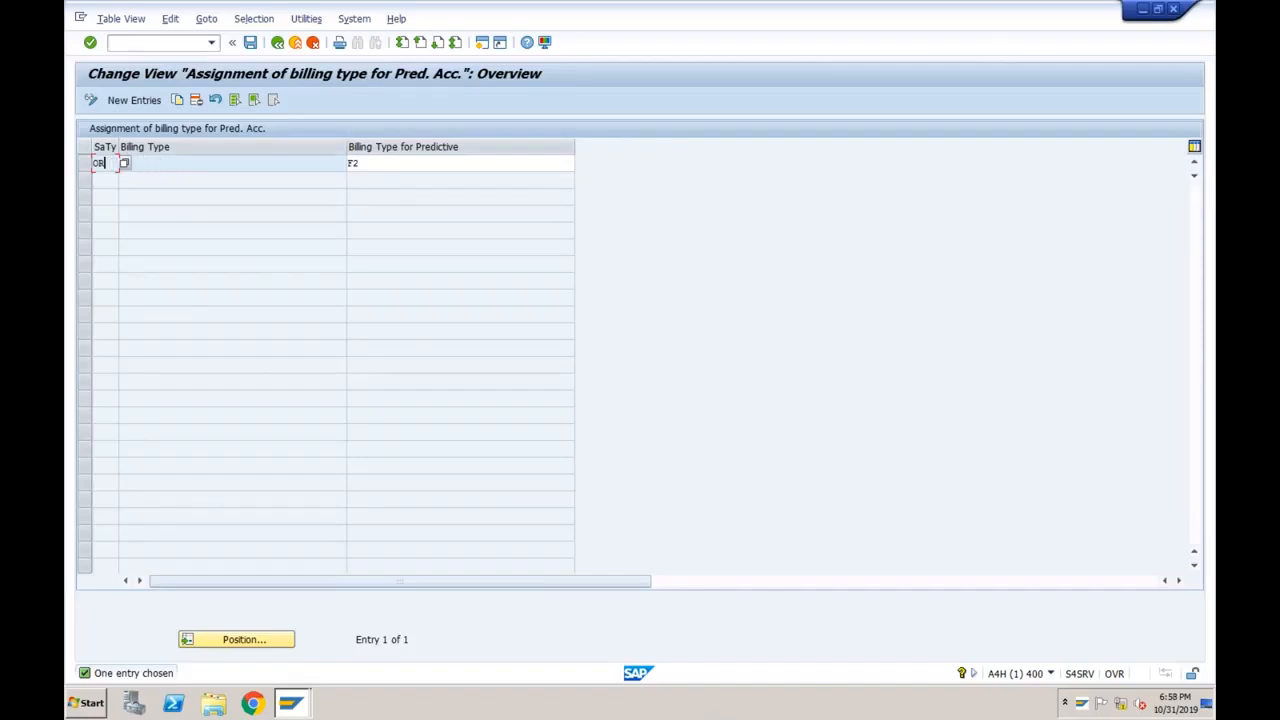
click(481, 44)
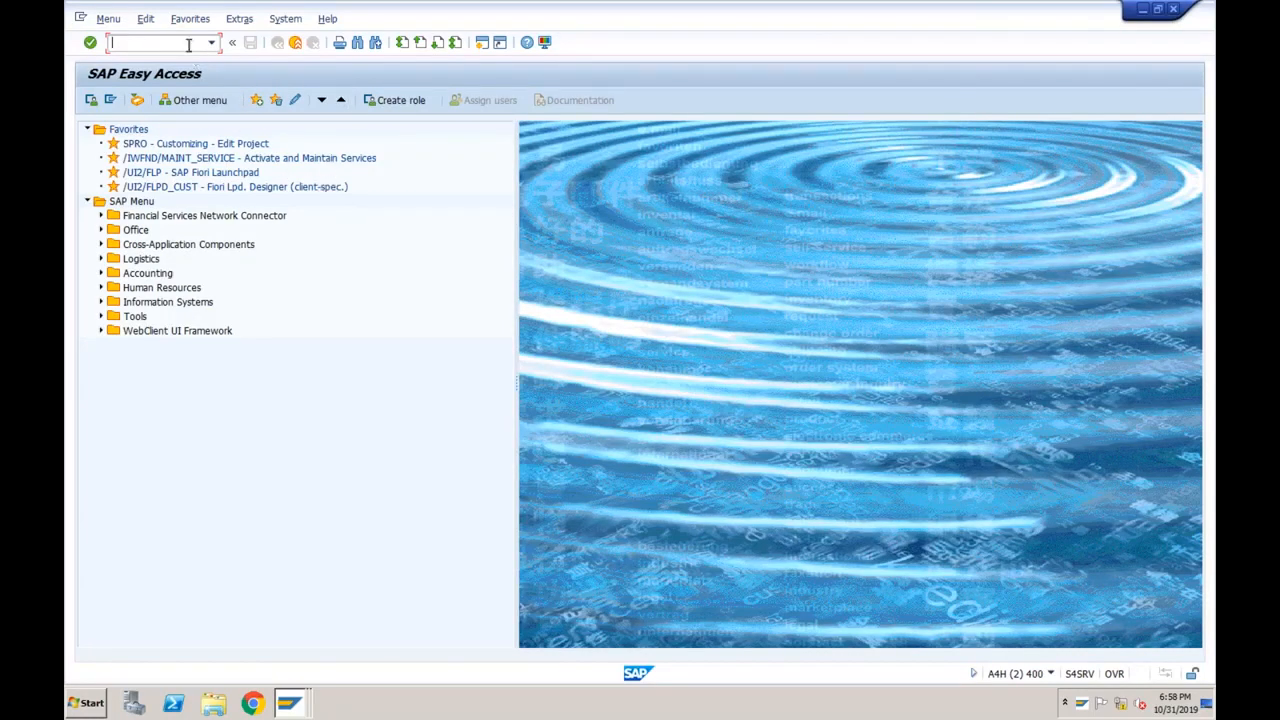
Start VA01 in the new session, briefly revisiting the billing type assignments window.
text(01)
key(Return)
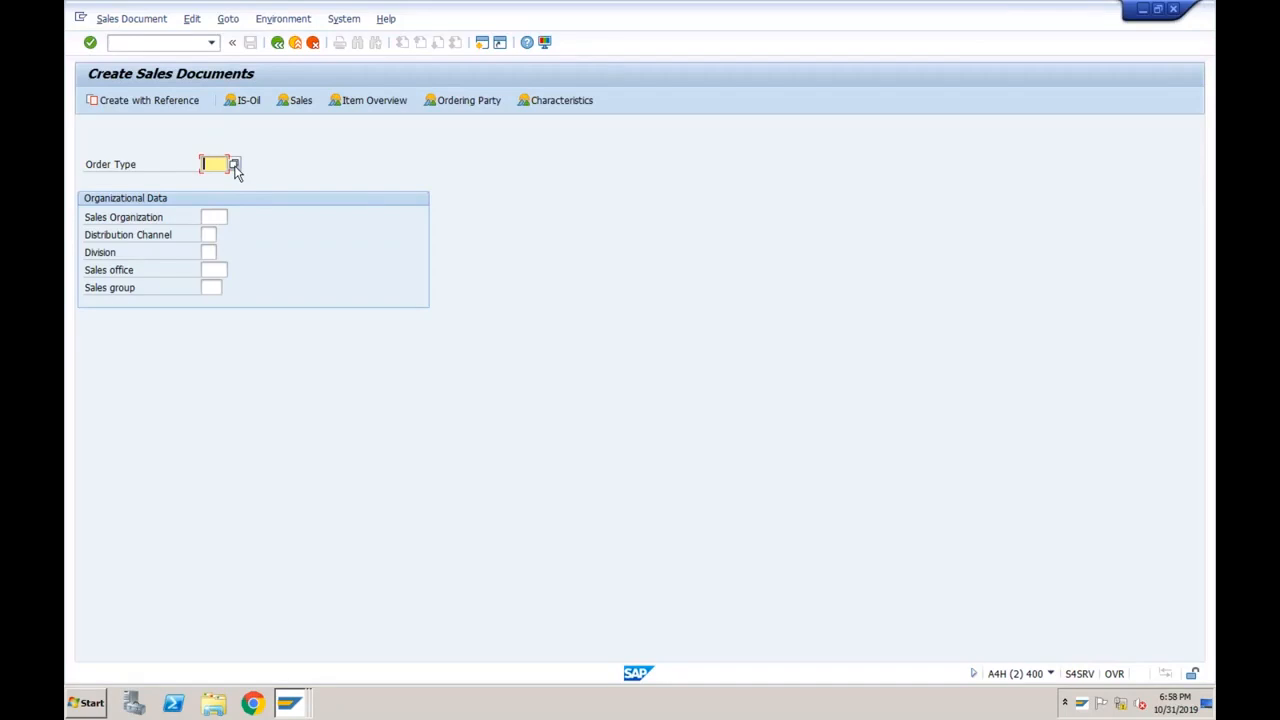
click(289, 703)
click(291, 648)
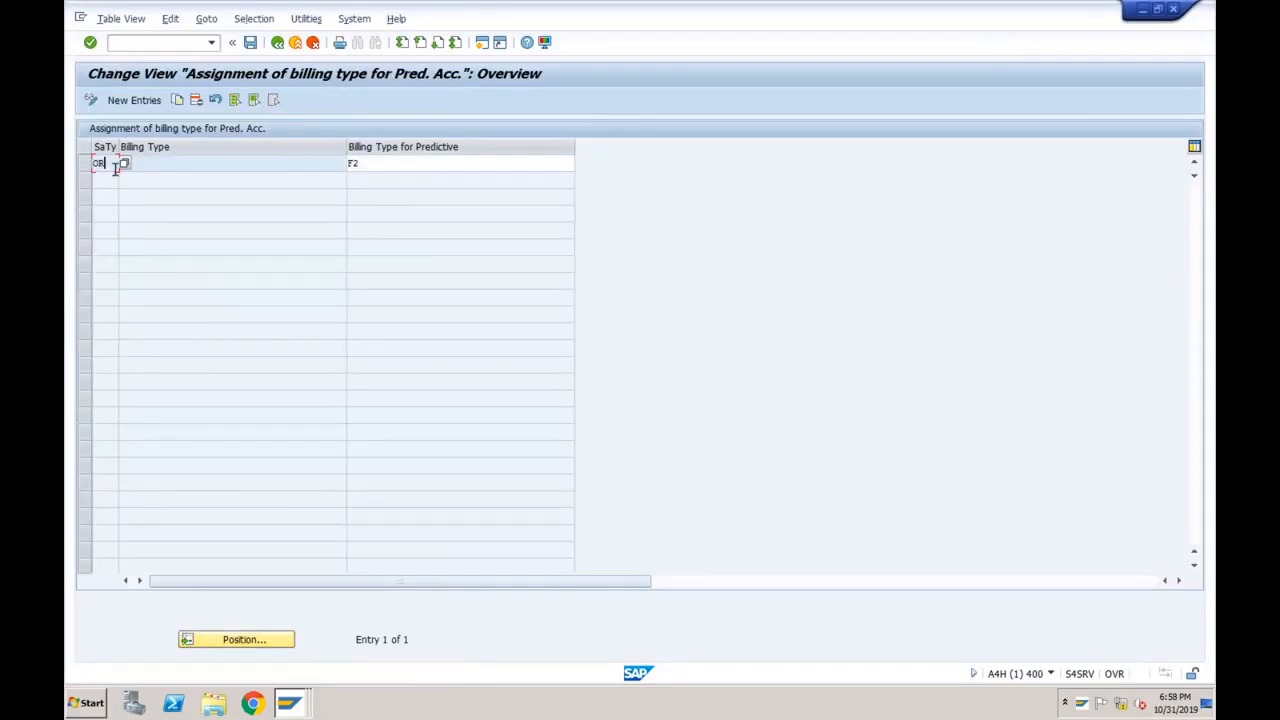
click(293, 705)
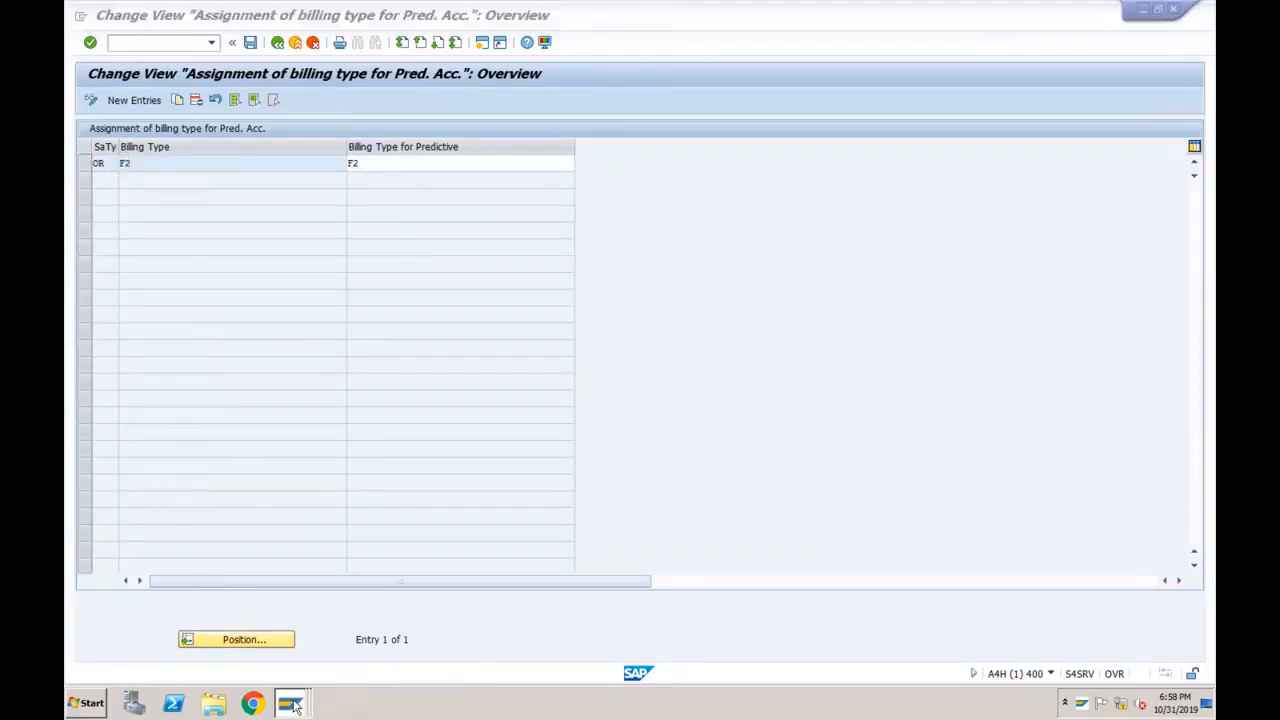
click(281, 673)
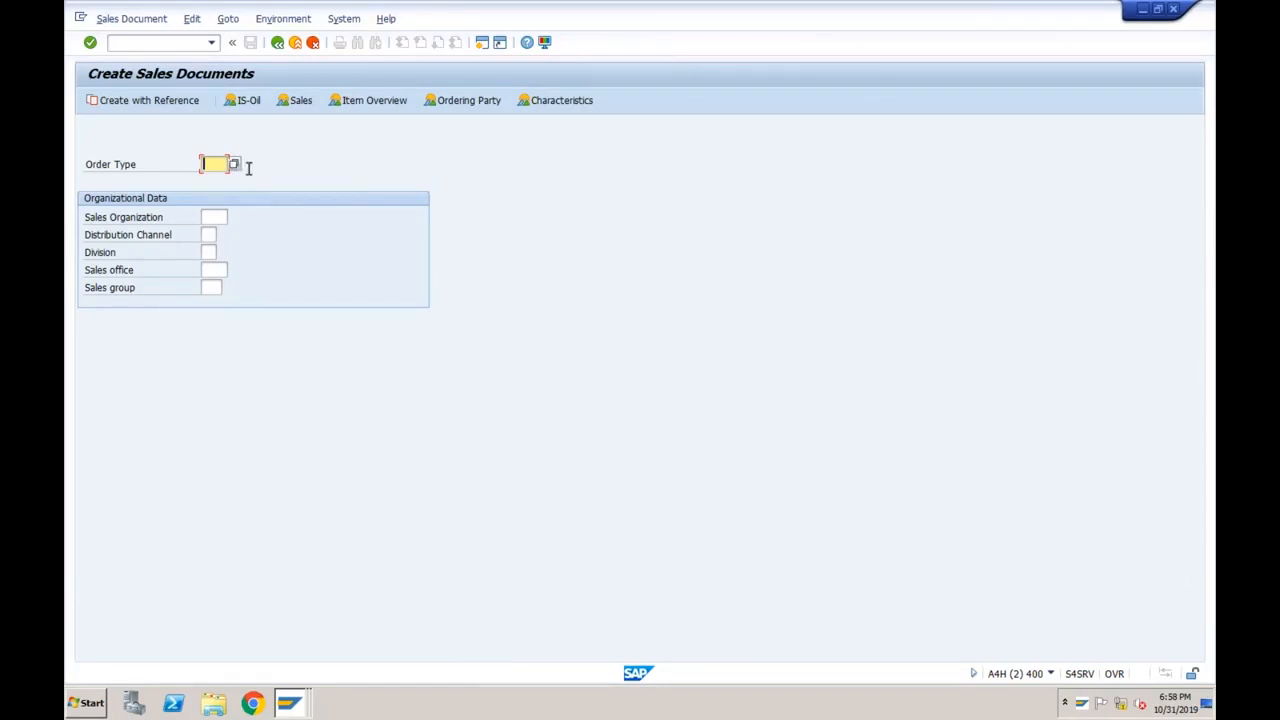
Create an OR order with reference to sales order 308 and copy its items.
text(OR)
click(171, 103)
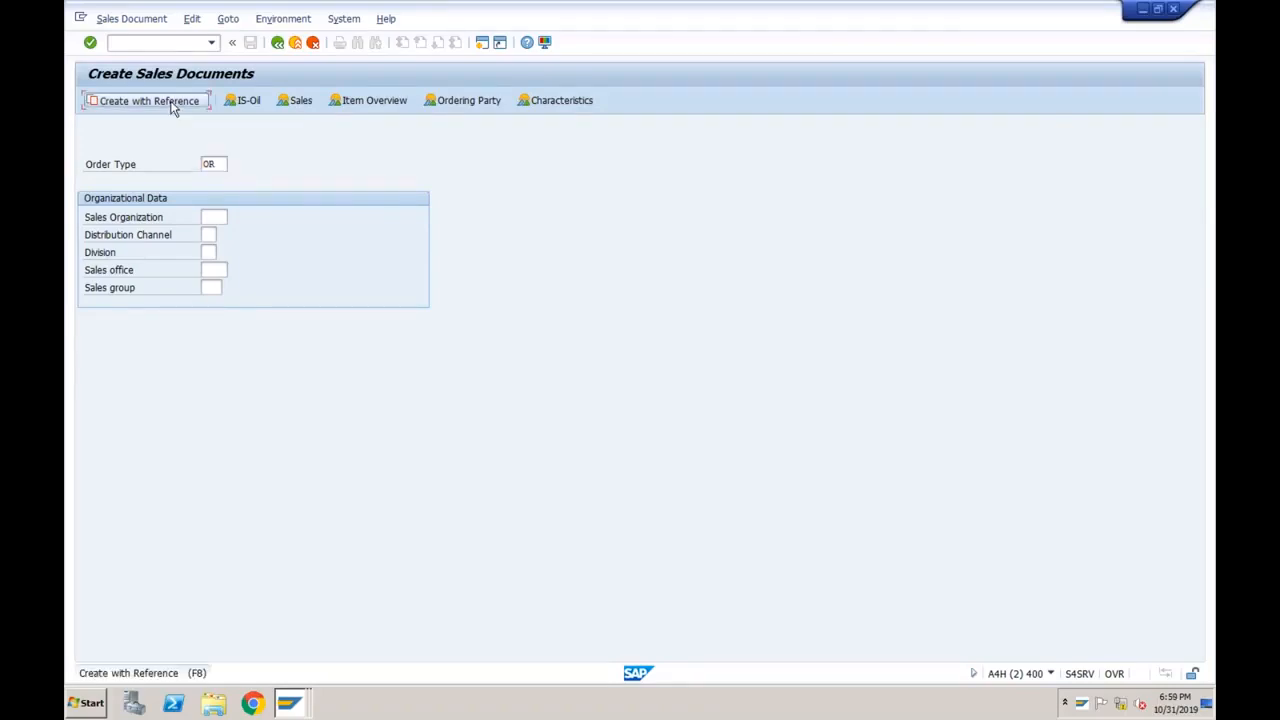
click(258, 293)
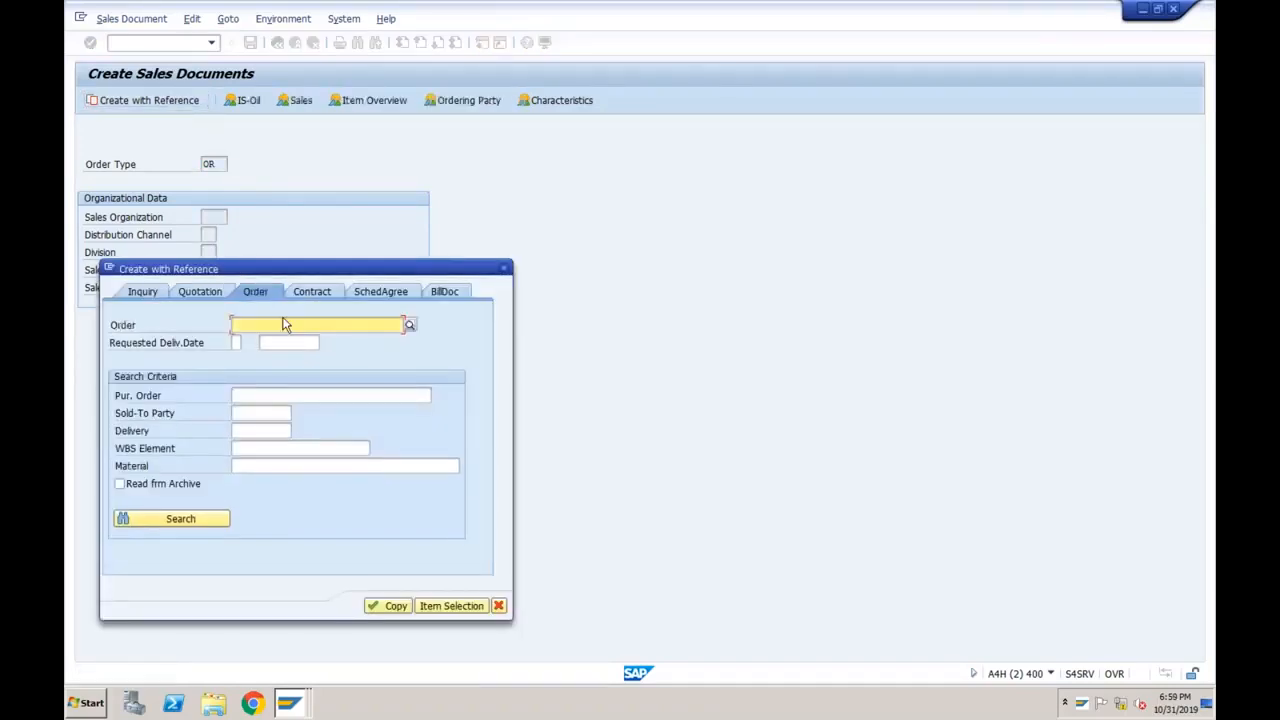
text(308)
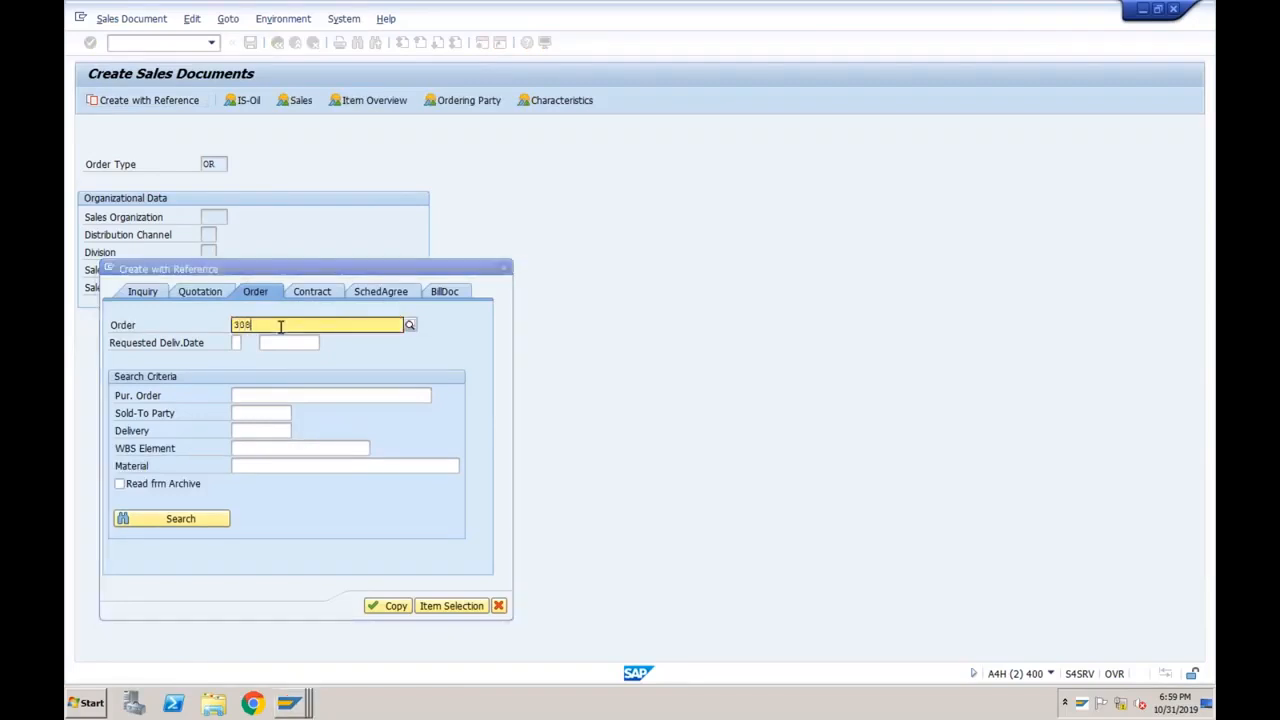
click(243, 360)
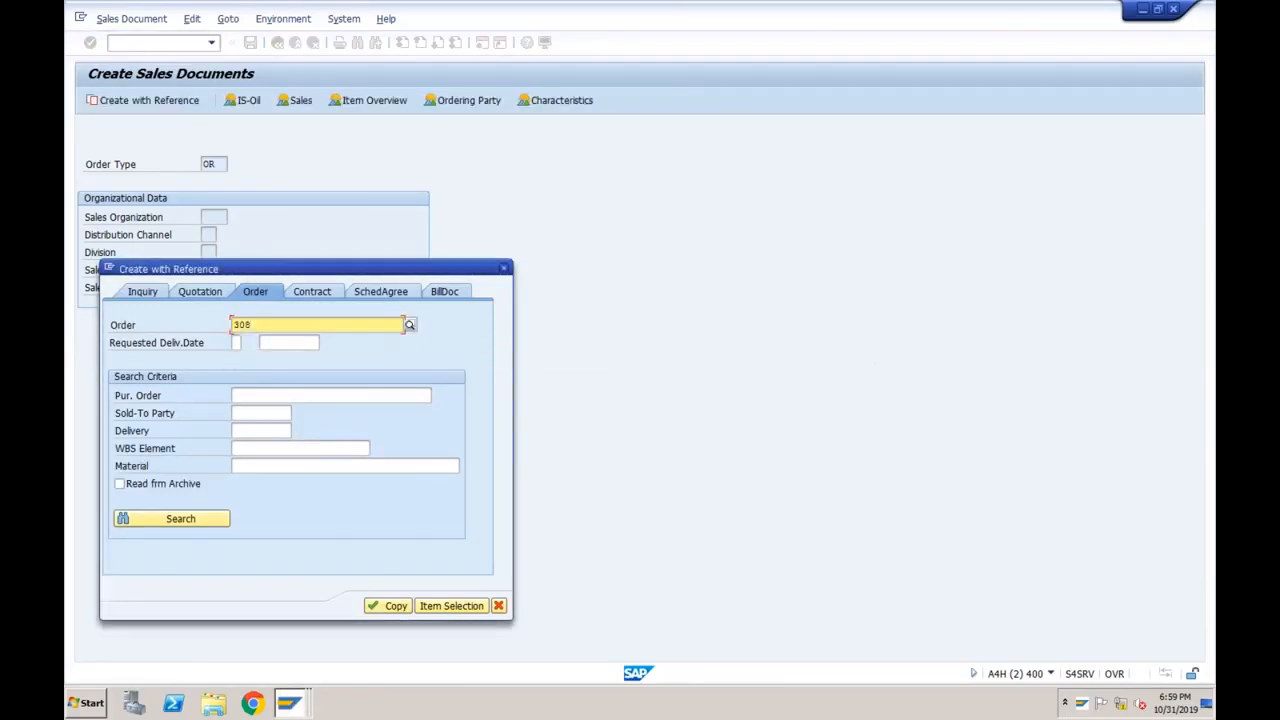
click(385, 606)
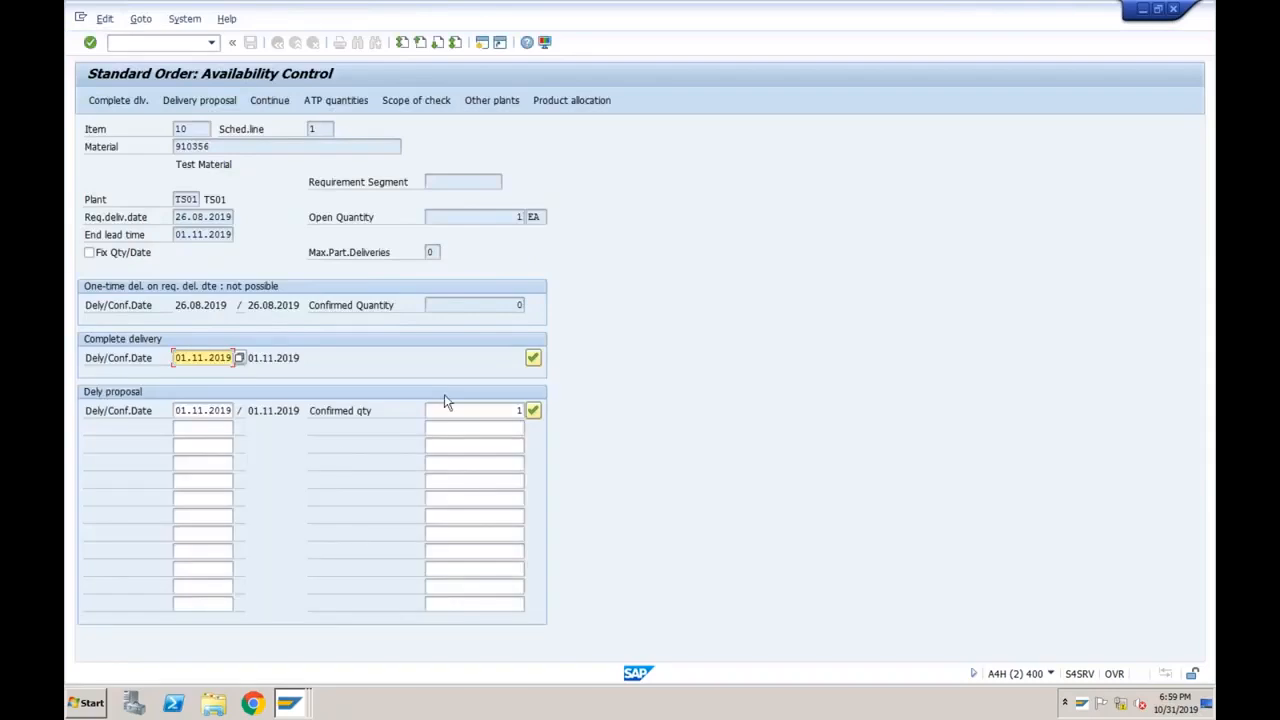
Accept the delivery proposal and set the requested delivery date to 01.11.2019.
click(533, 410)
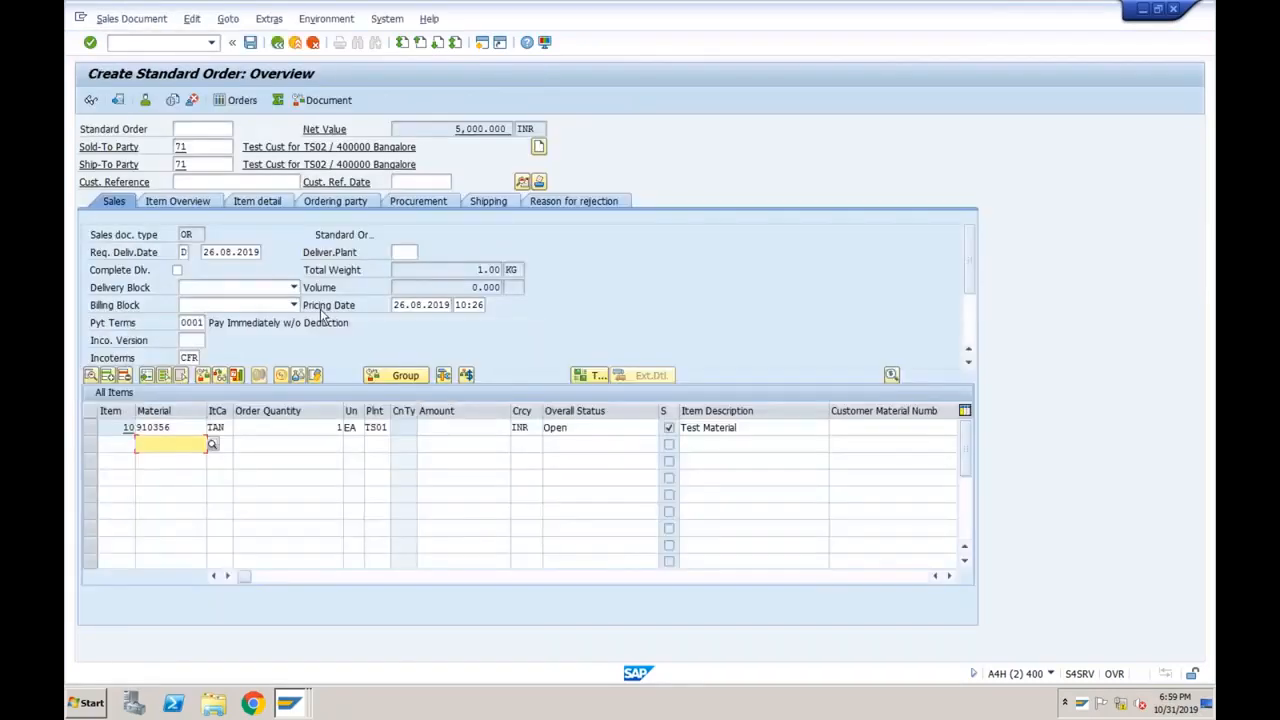
click(214, 252)
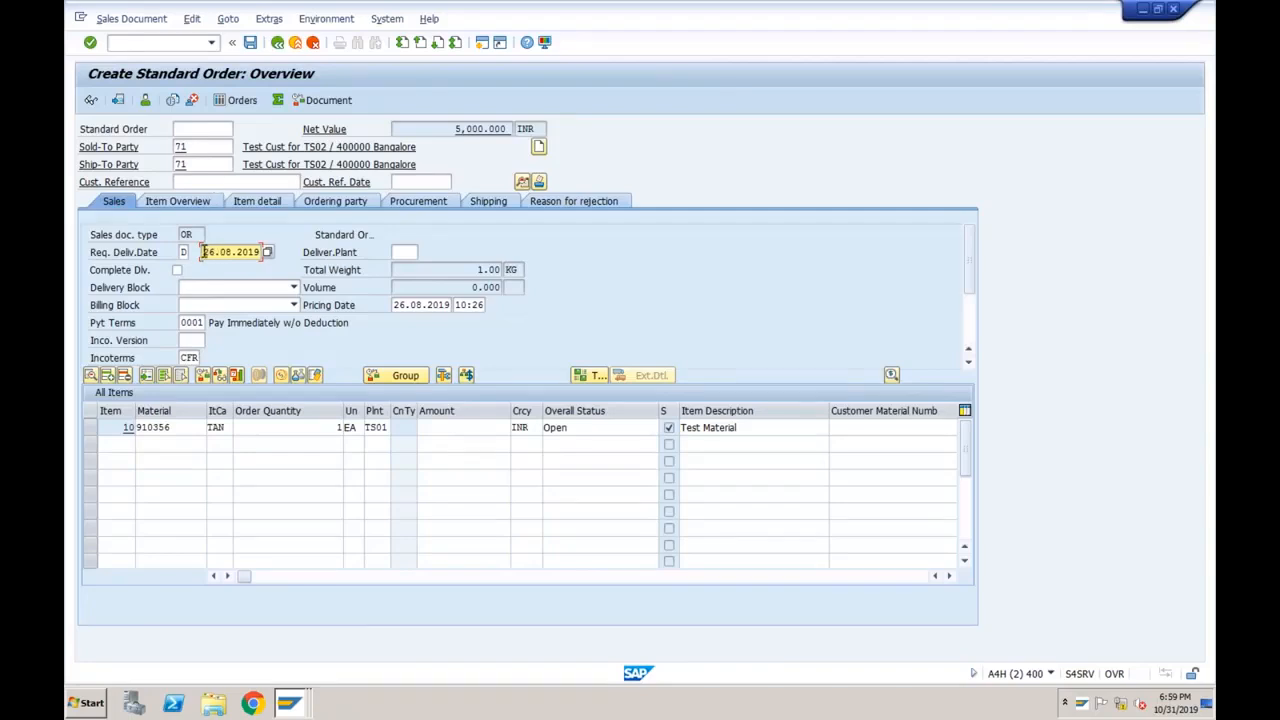
drag(203, 252, 260, 252)
text(01.11.2019)
Enter customer reference 'Test', attempt to save, and confirm item 10's quantity.
click(207, 182)
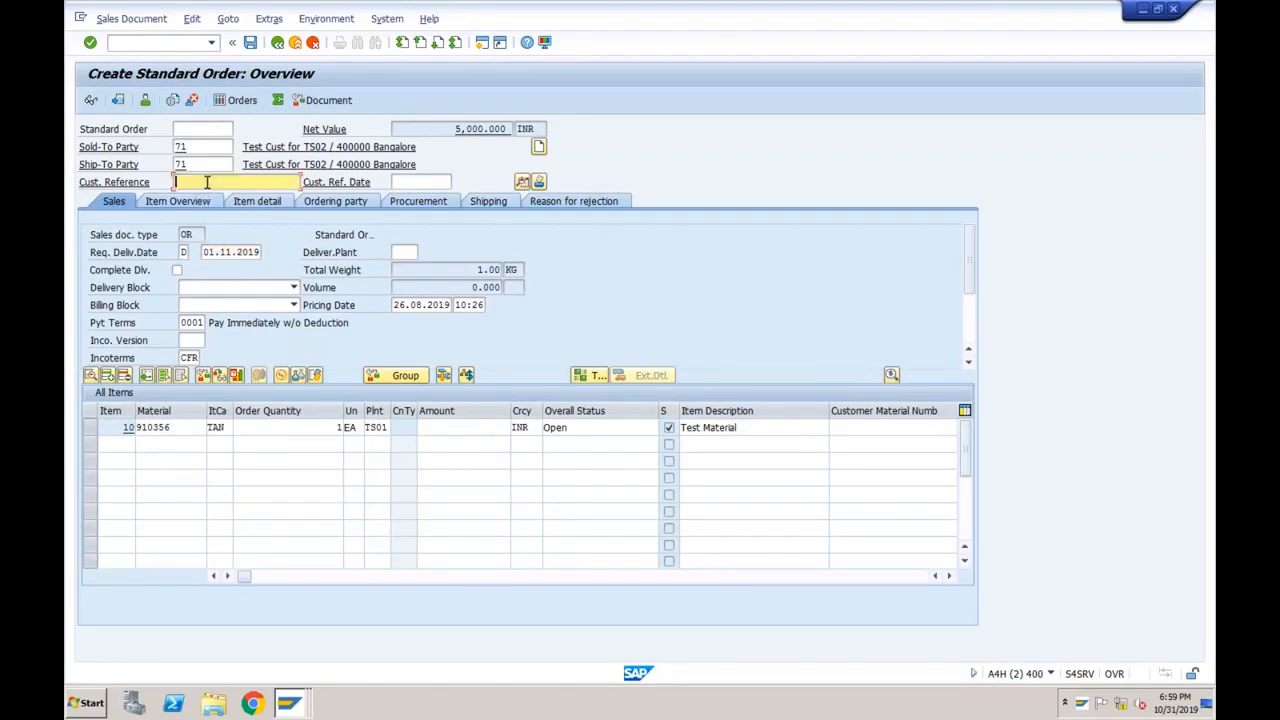
text(Test)
click(251, 44)
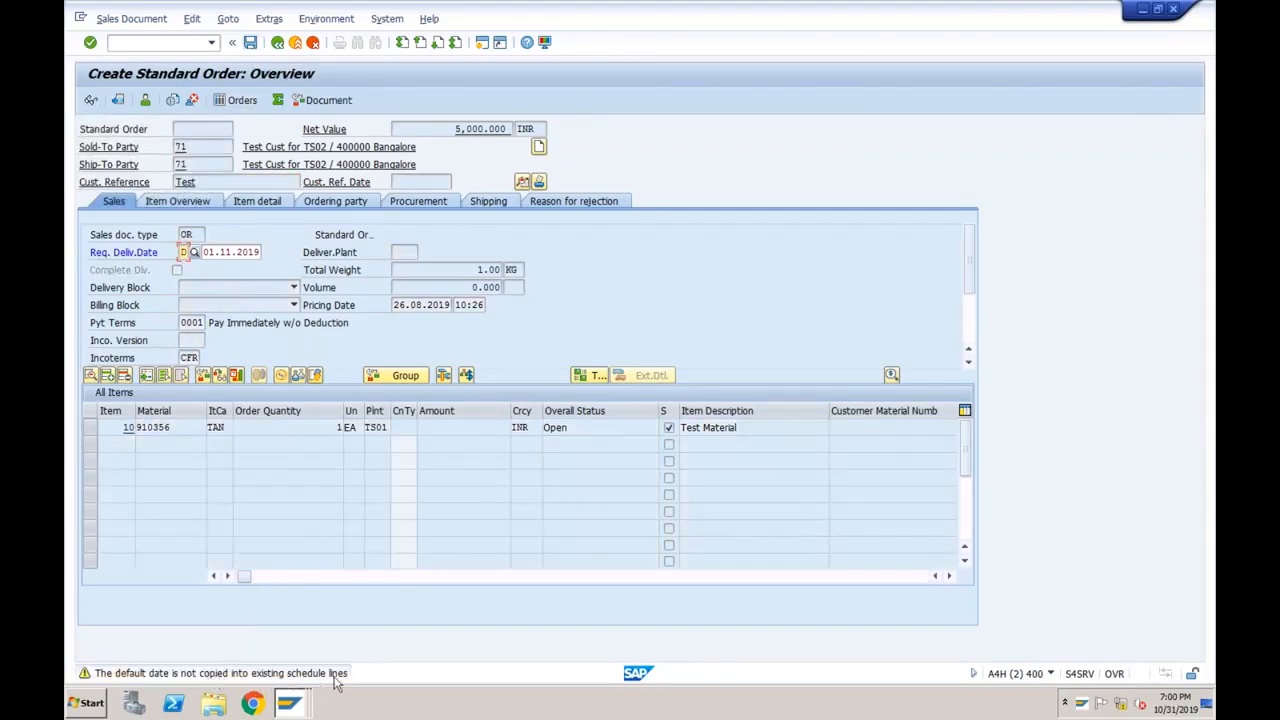
click(297, 429)
key(Return)
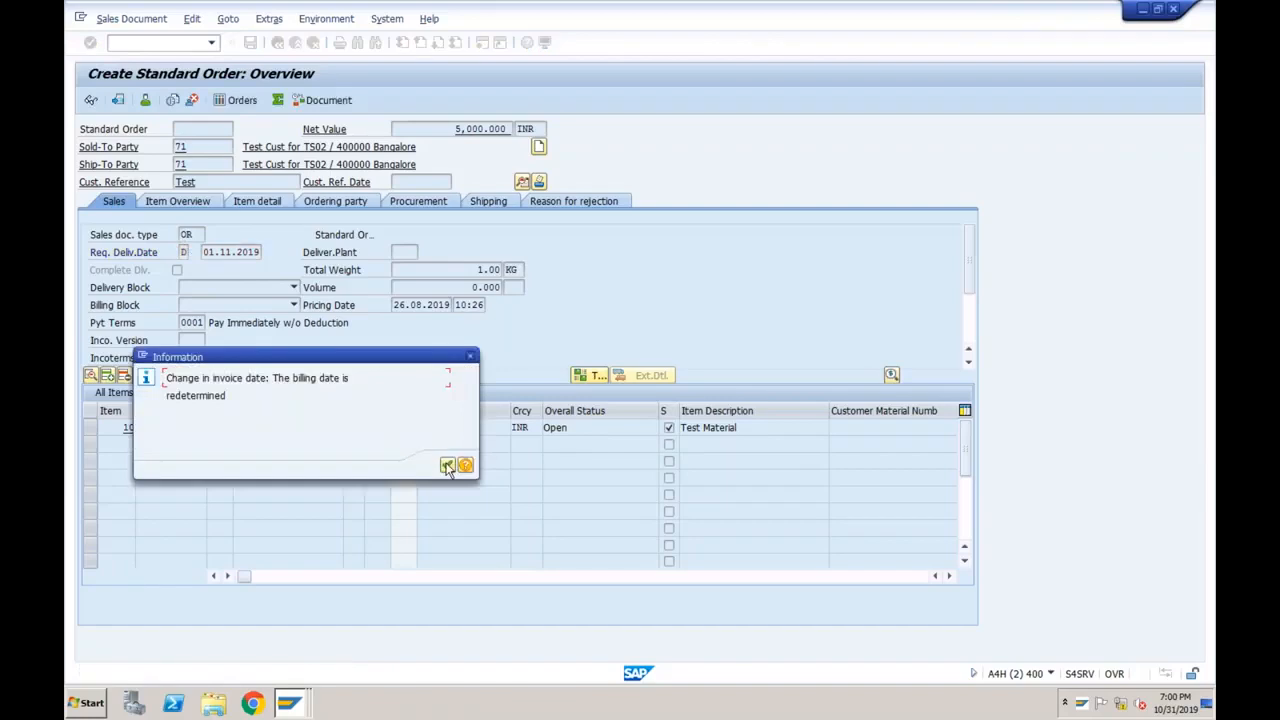
Dismiss the billing date message and check document type OR and item category TAN.
click(447, 467)
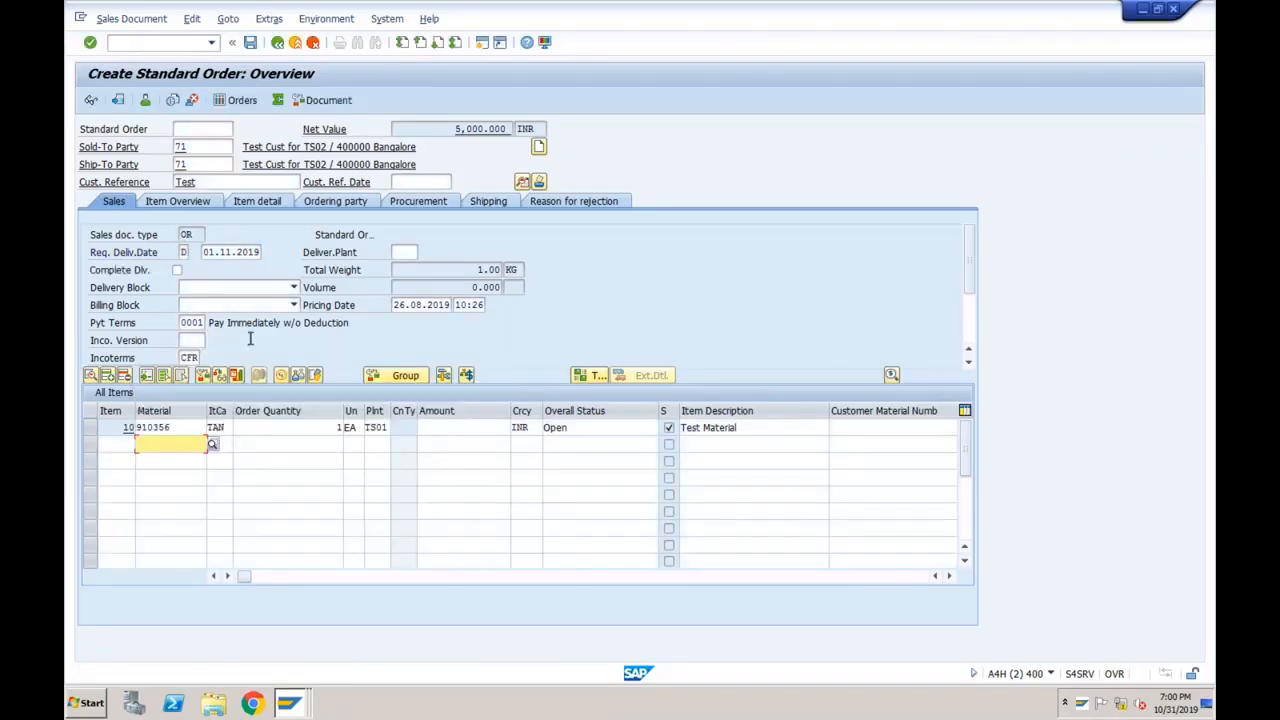
drag(201, 234, 184, 234)
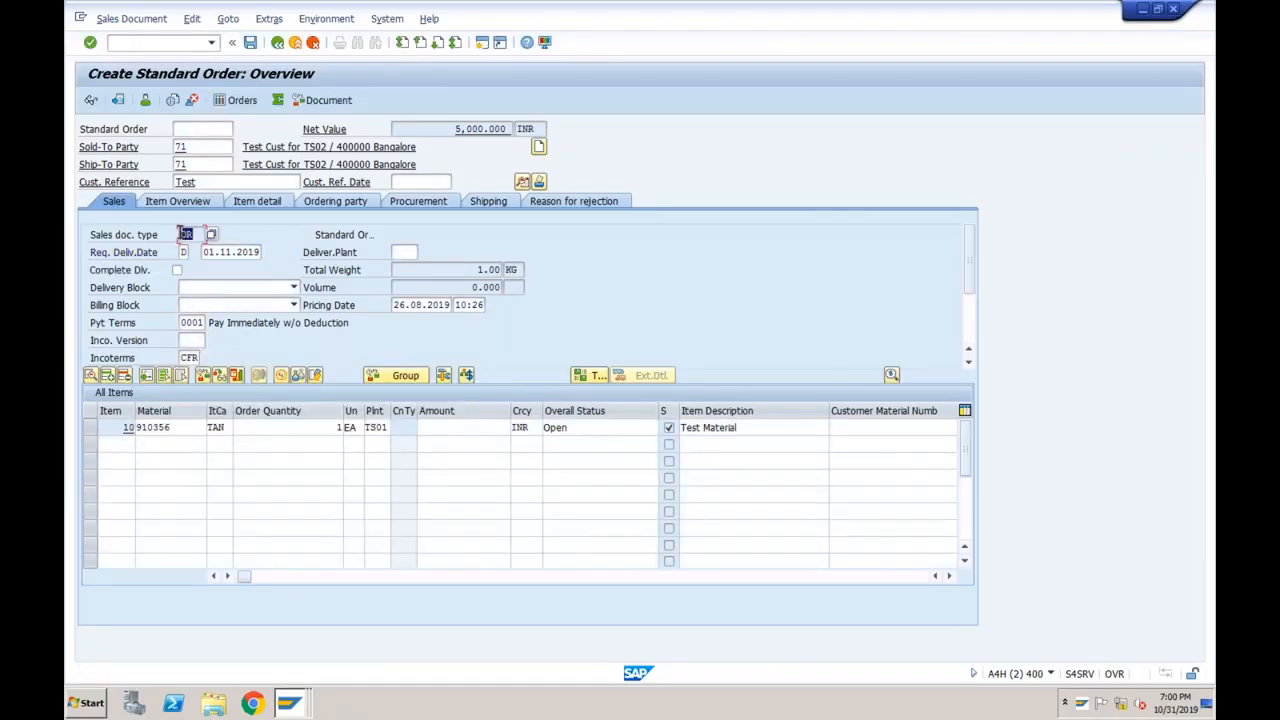
drag(228, 428, 207, 428)
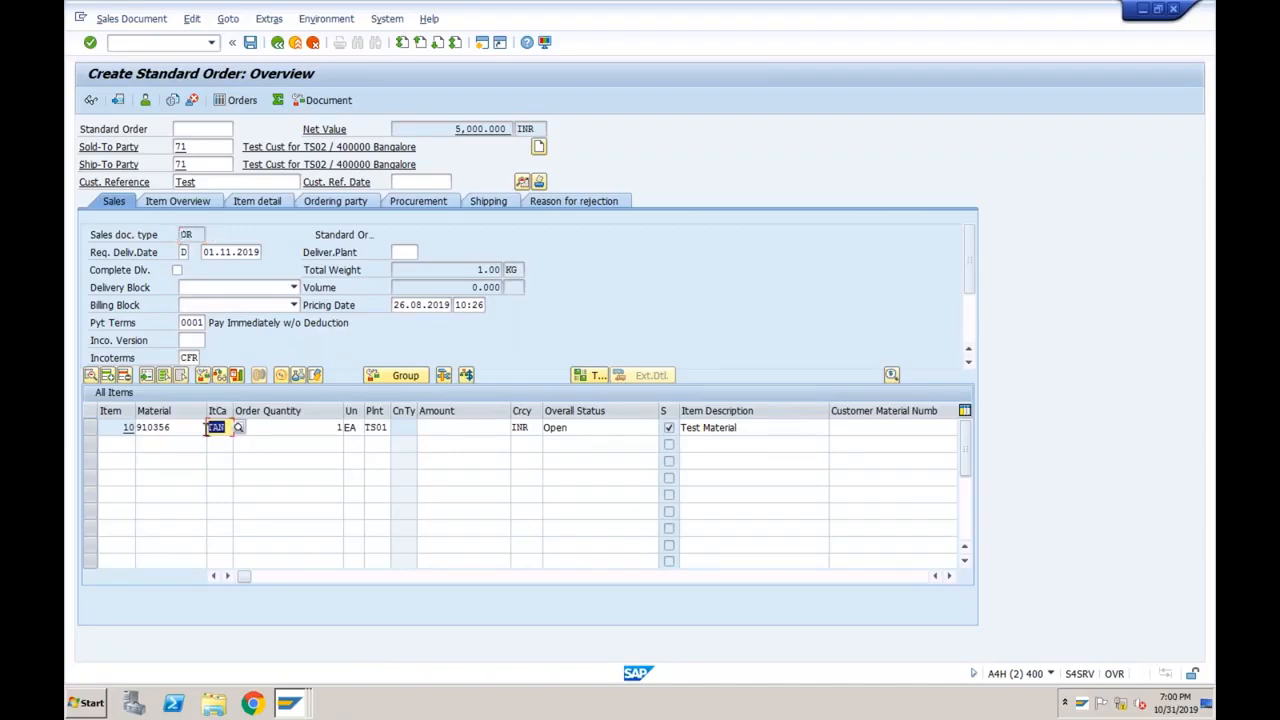
click(290, 705)
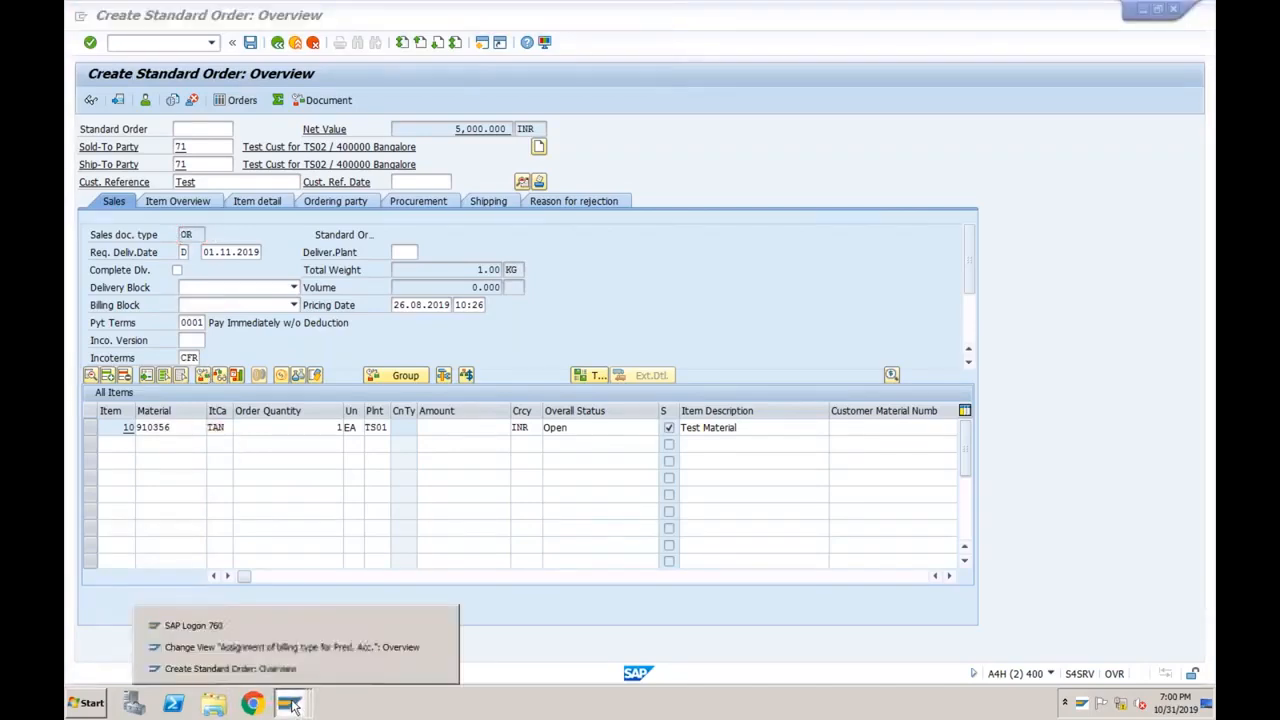
click(281, 647)
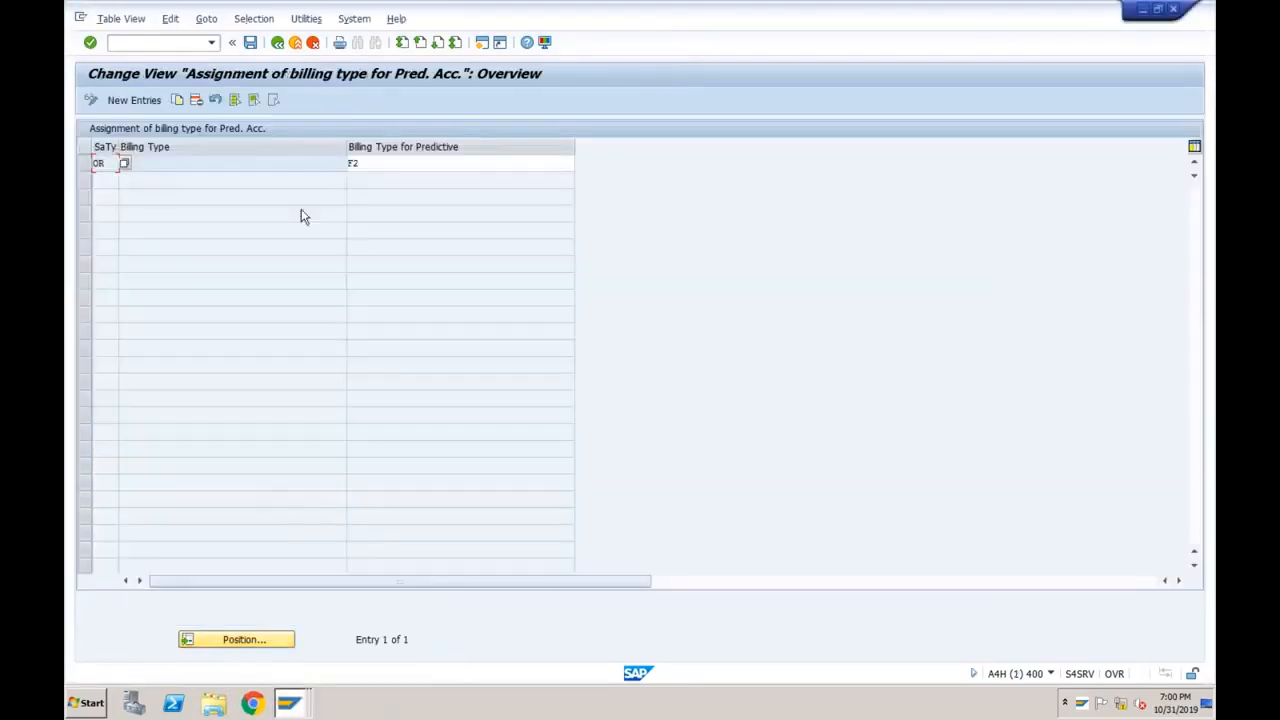
click(372, 167)
click(103, 163)
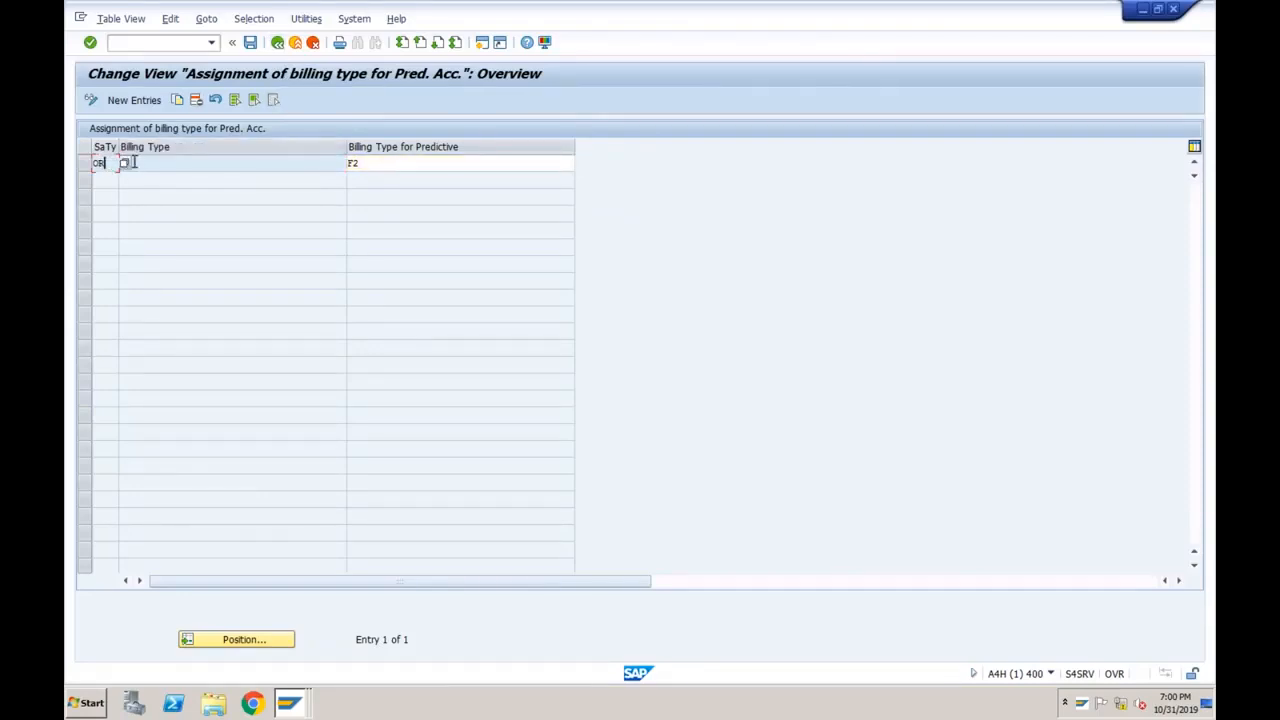
click(277, 42)
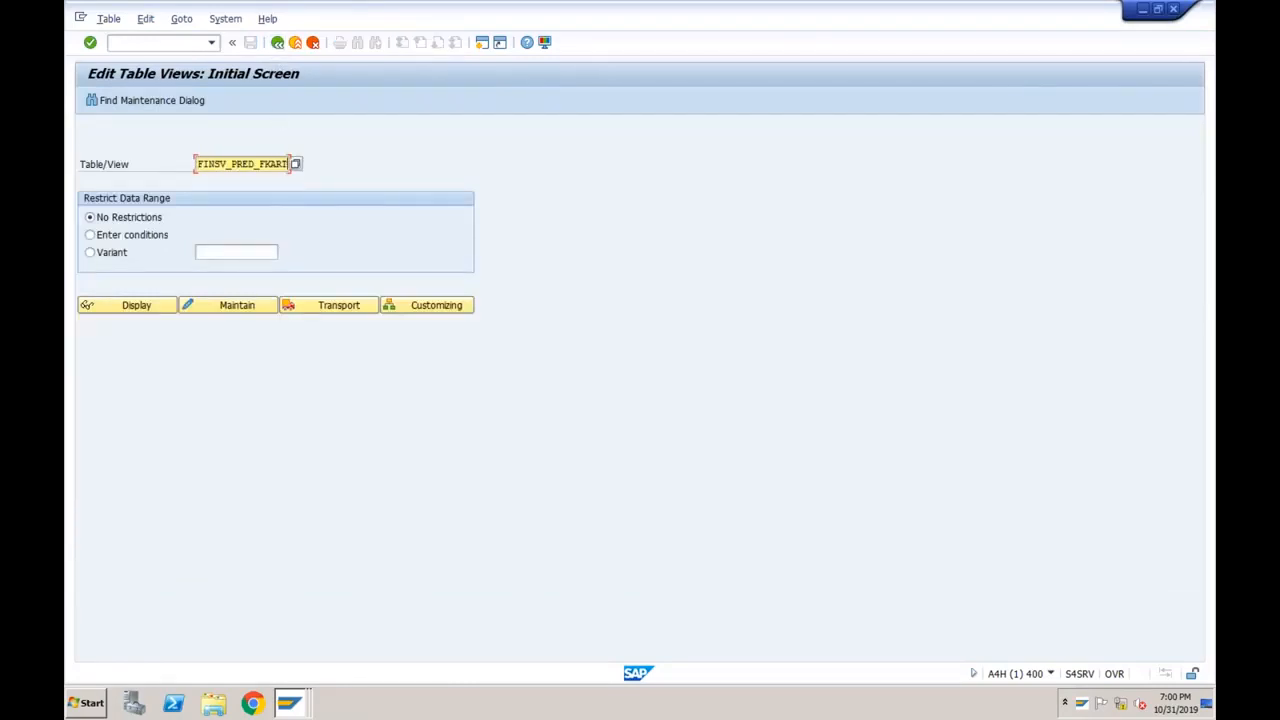
key(BackSpace)
key(BackSpace)
key(BackSpace)
key(BackSpace)
key(BackSpace)
key(BackSpace)
key(BackSpace)
key(BackSpace)
key(BackSpace)
key(BackSpace)
key(BackSpace)
key(BackSpace)
key(BackSpace)
key(BackSpace)
key(BackSpace)
key(BackSpace)
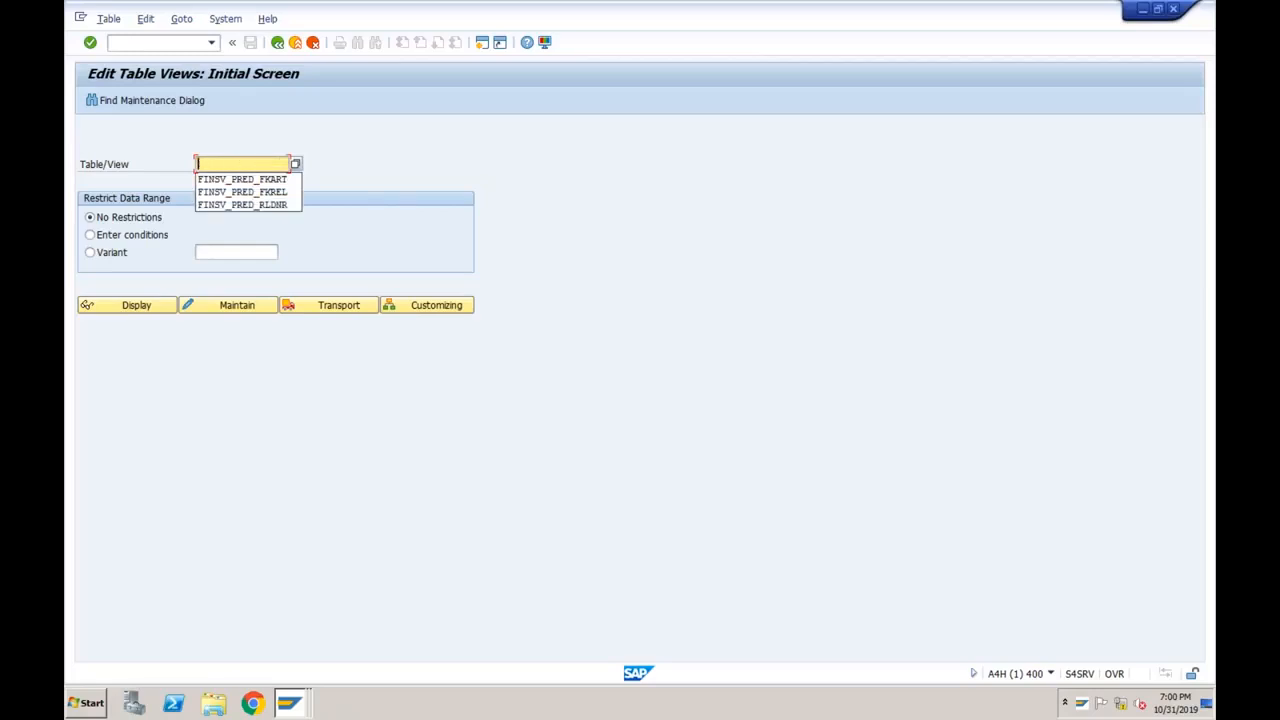
key(Down)
key(Down)
key(Return)
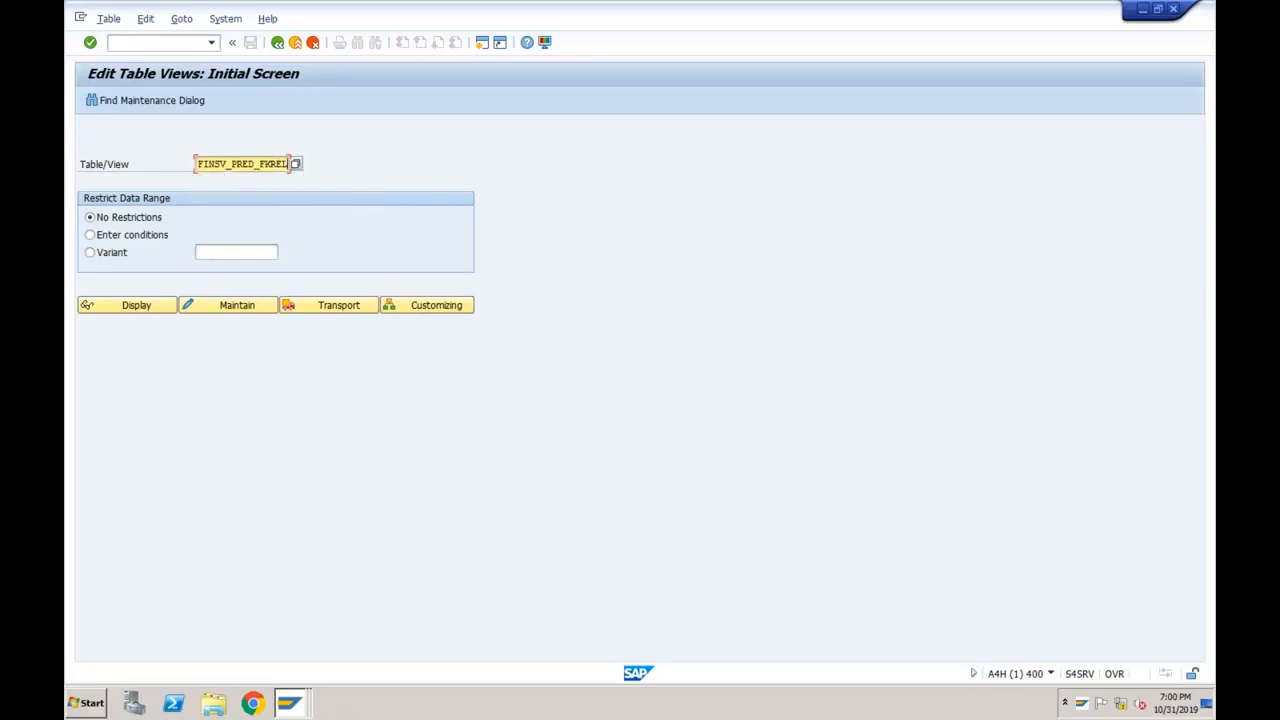
click(227, 310)
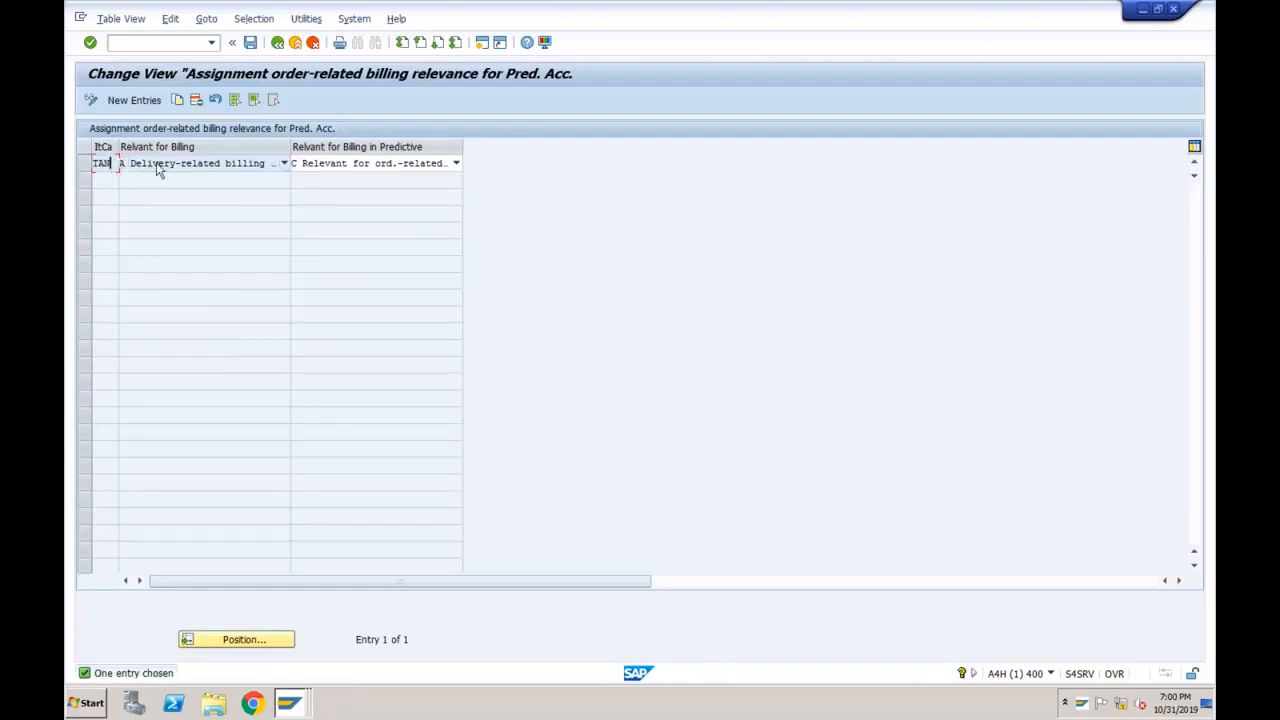
click(288, 703)
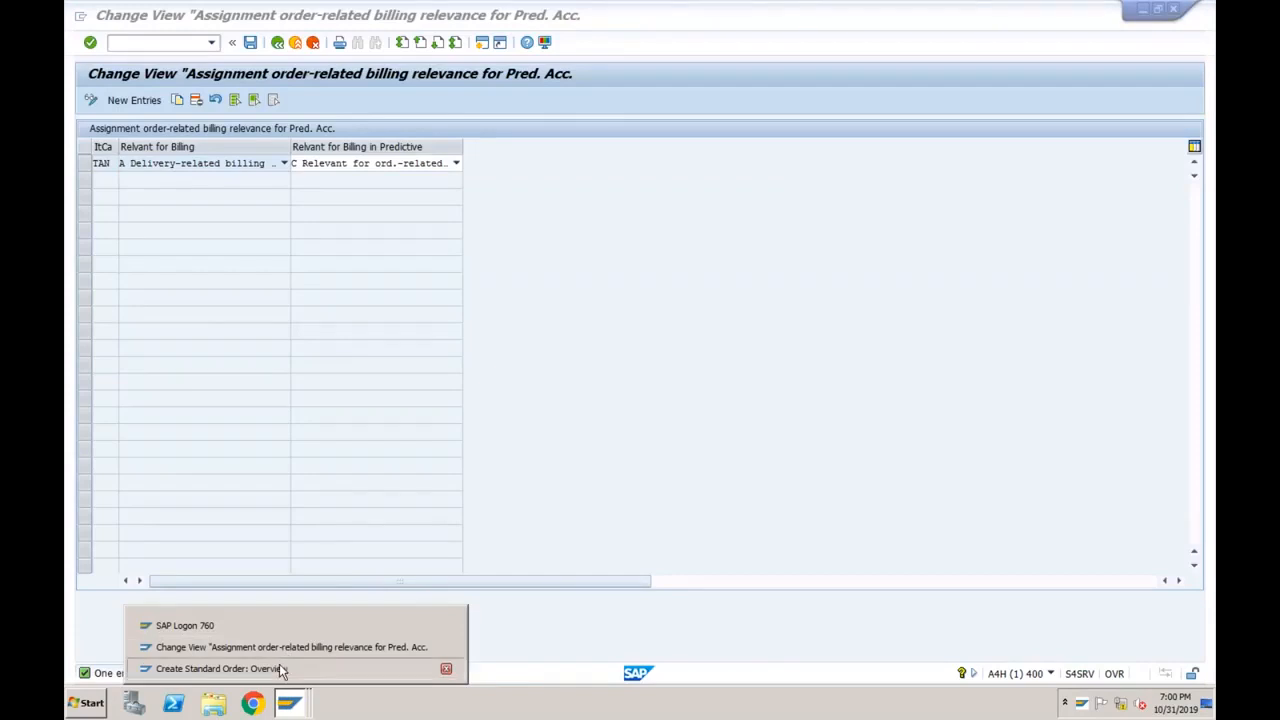
click(279, 668)
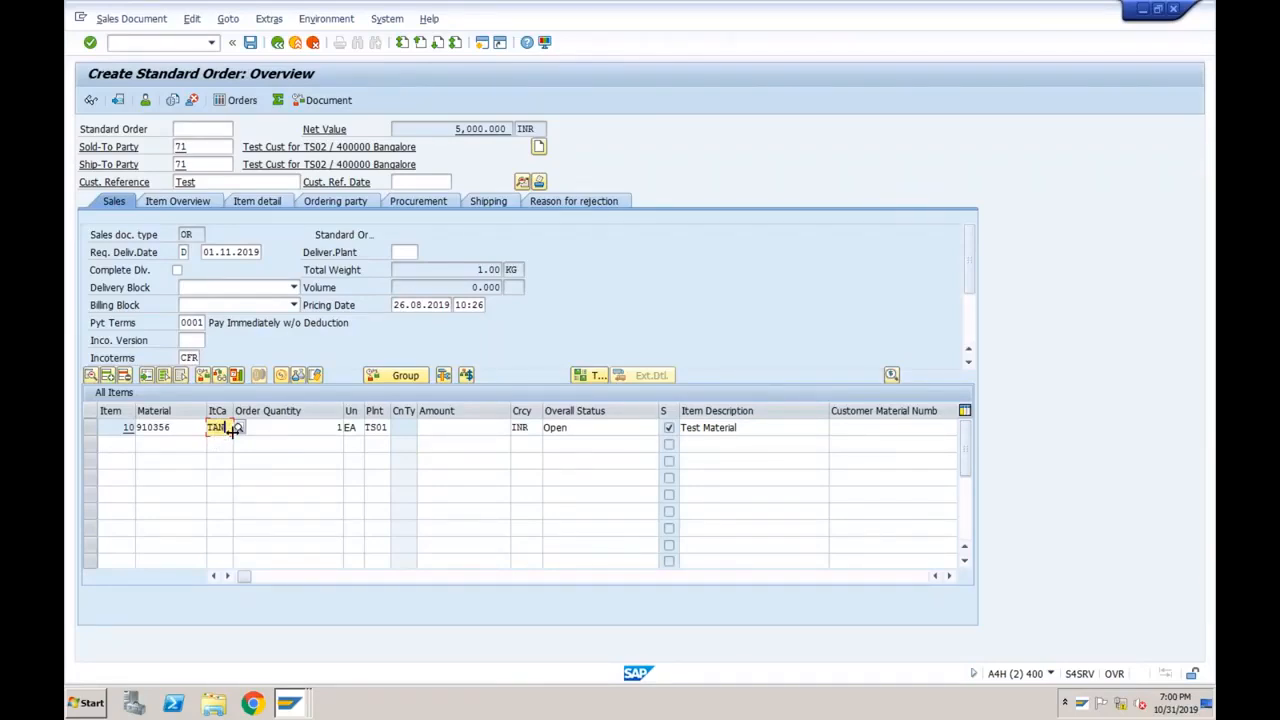
Set item 10's schedule line delivery date to 01.11.2019 and accept the confirmed quantity.
double_click(283, 429)
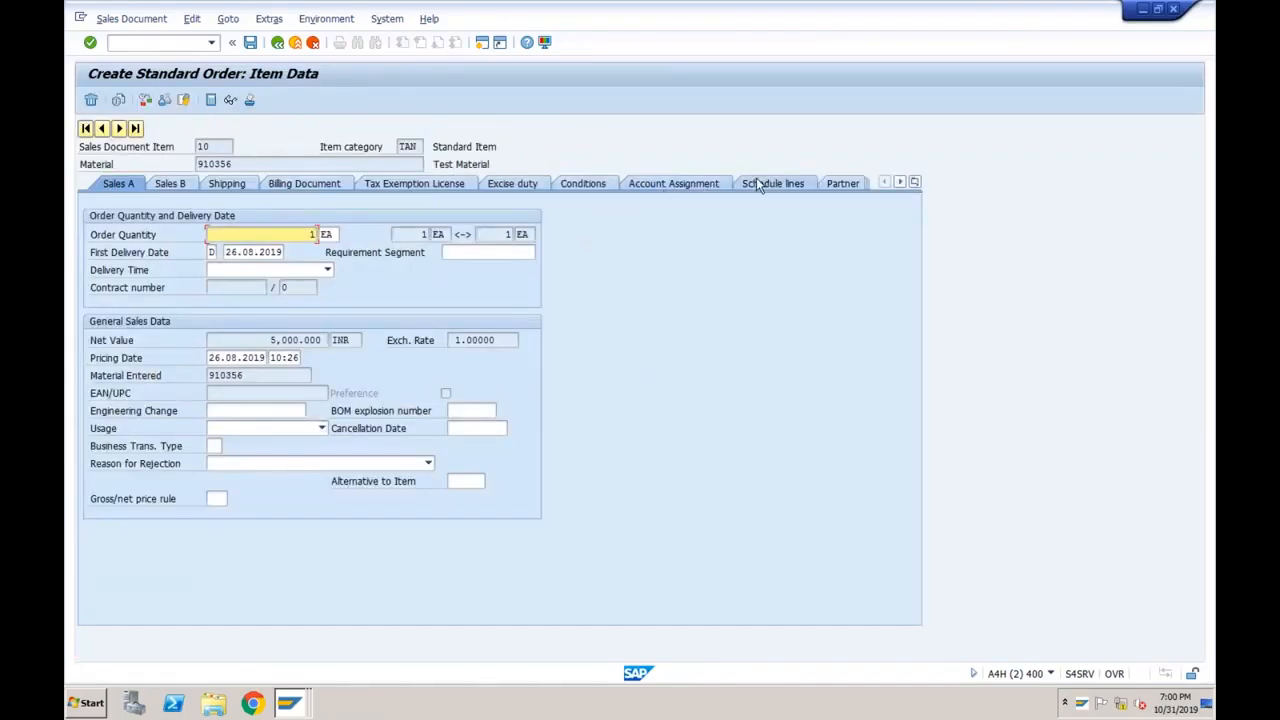
click(757, 184)
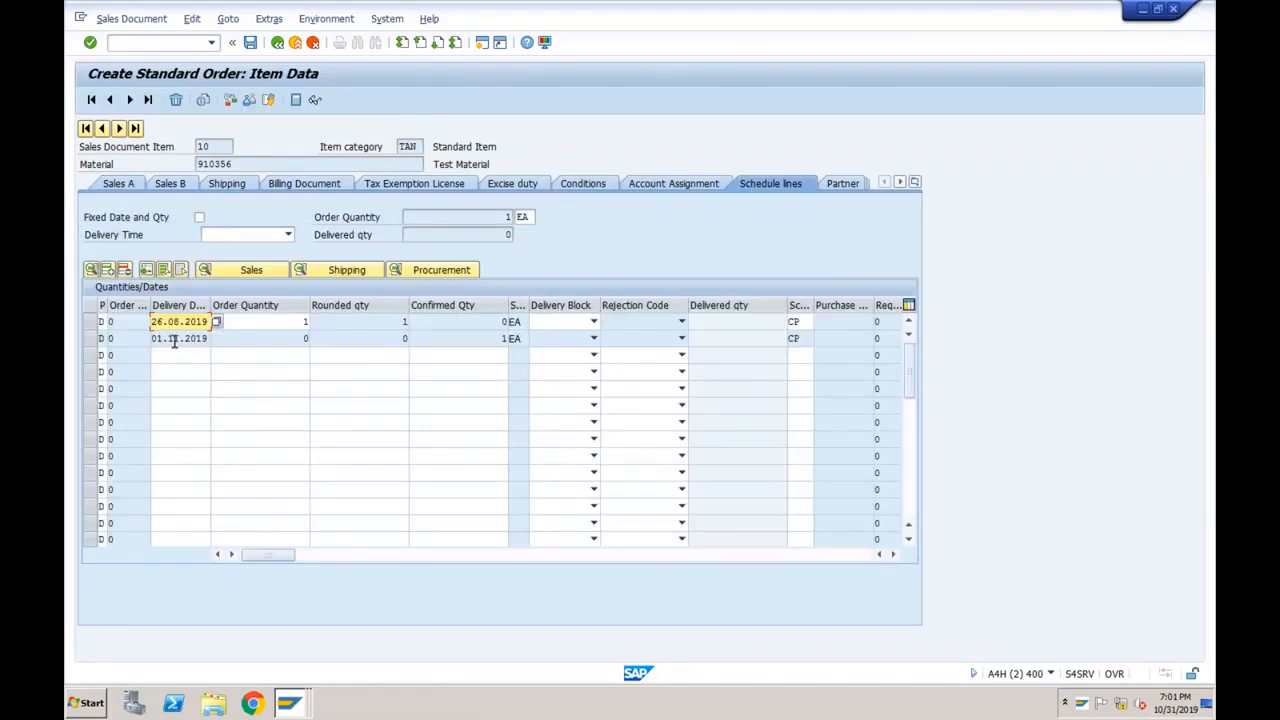
text(01.11.2019)
key(Return)
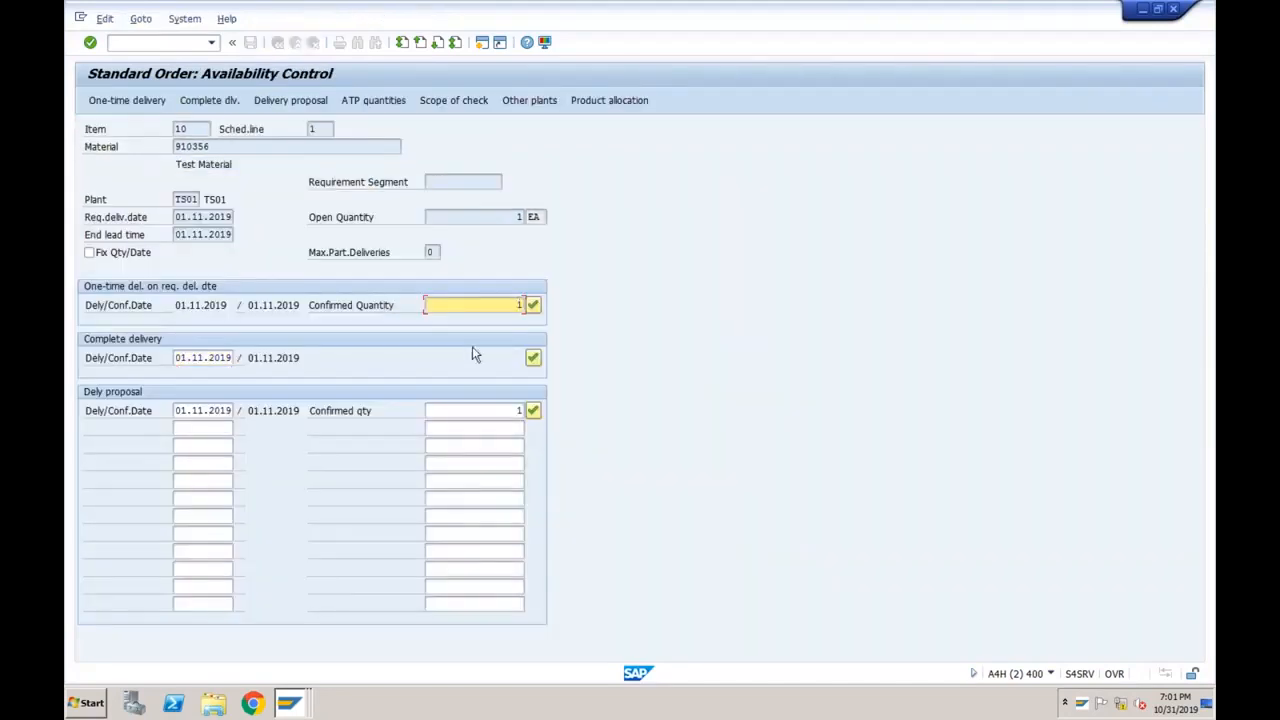
click(533, 307)
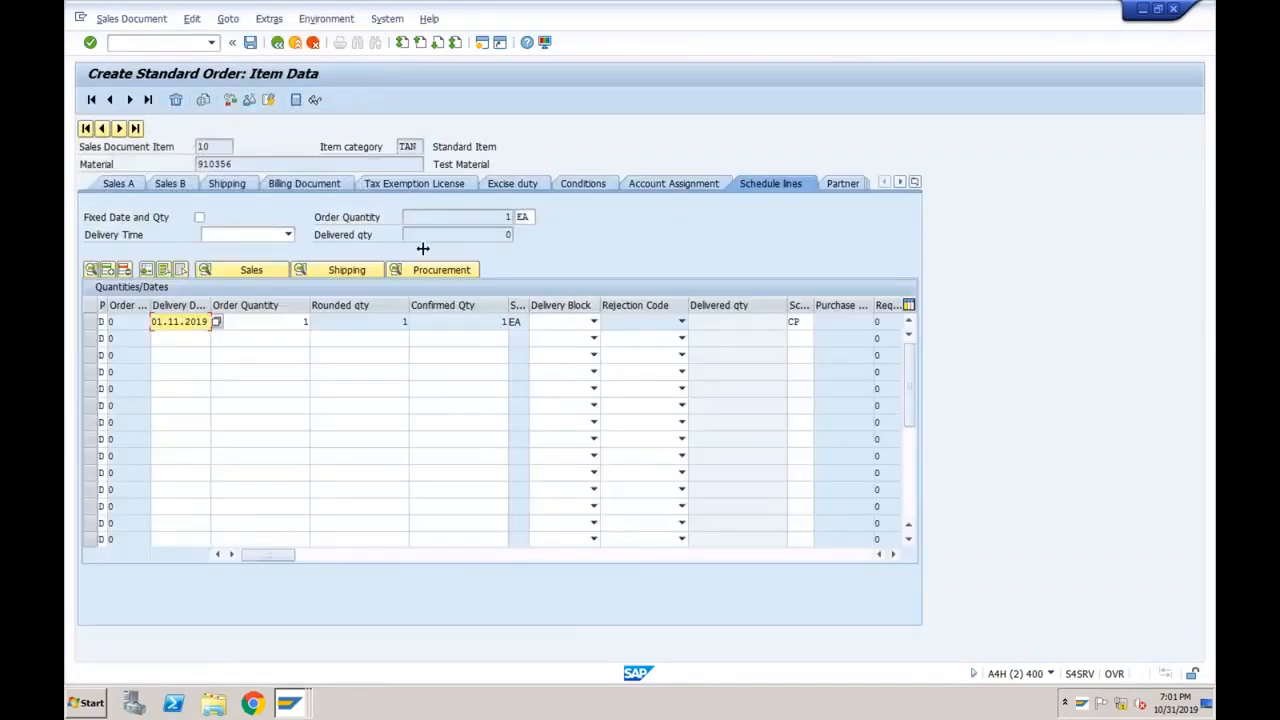
Save the order as 372, dismissing the security warning and continuing past the credit check.
click(251, 44)
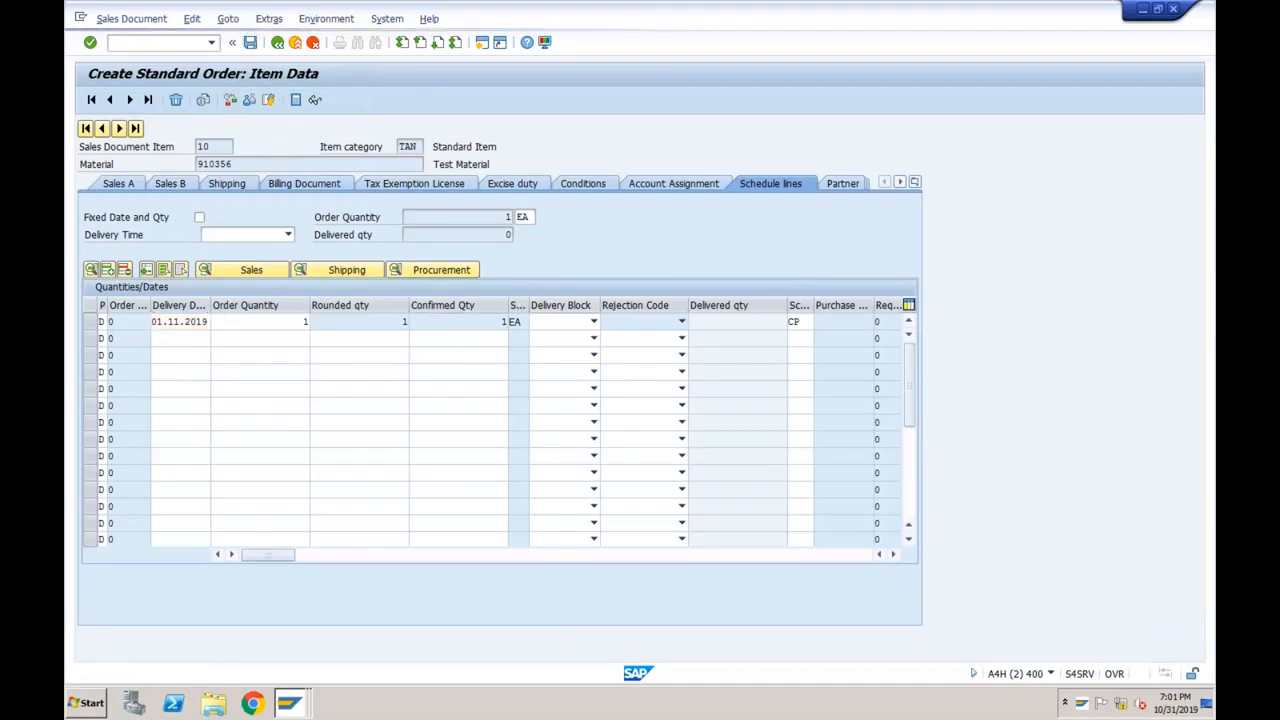
click(745, 239)
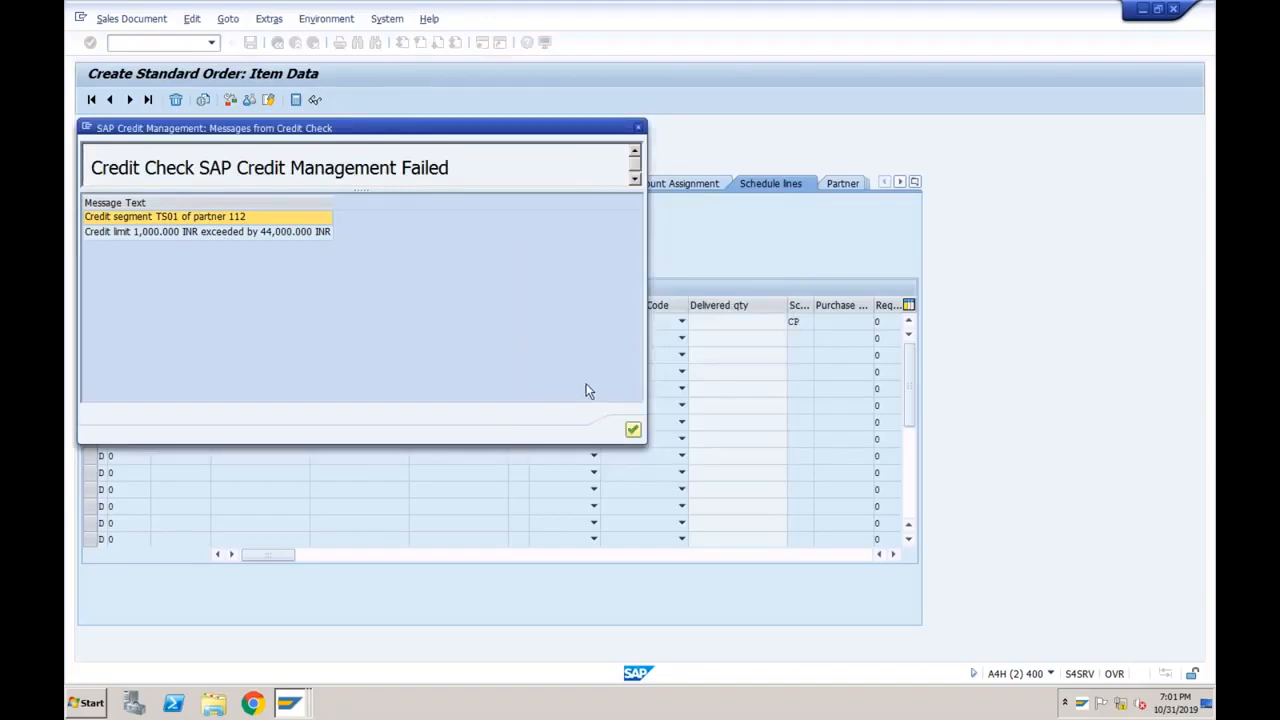
click(633, 431)
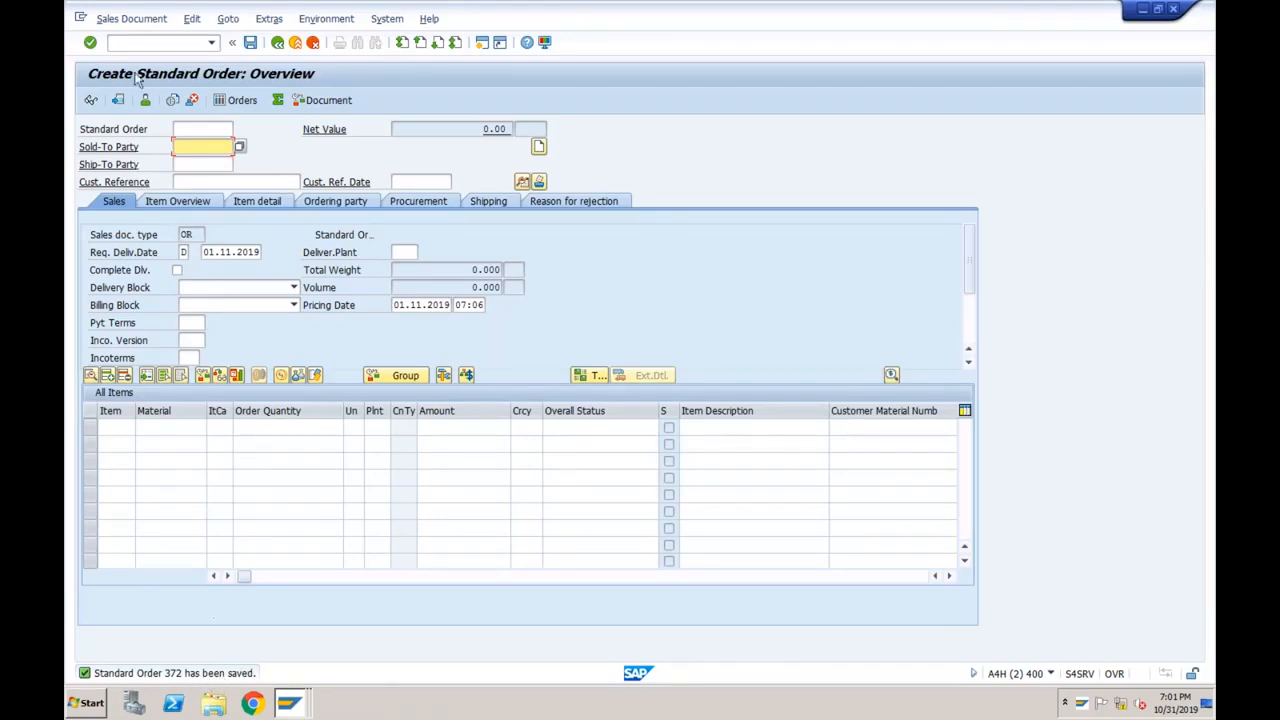
Display the saved standard order 372, then start a new SAP session.
click(131, 18)
click(128, 74)
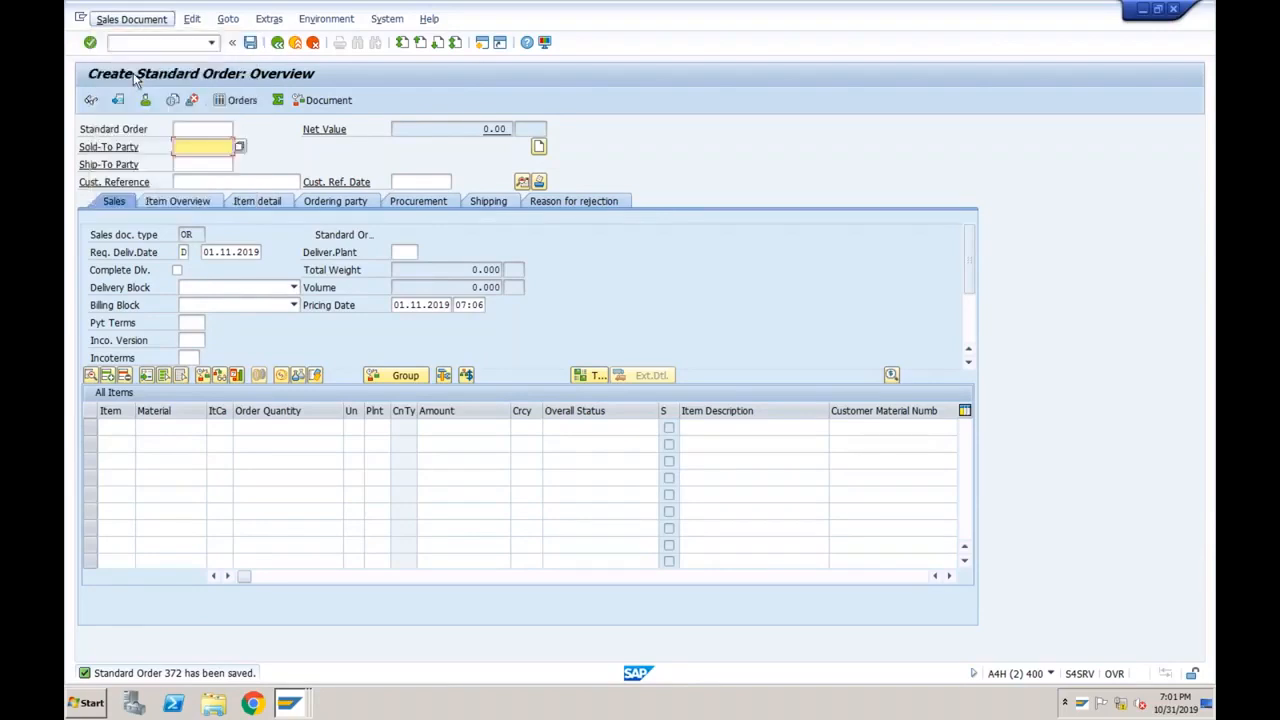
click(199, 130)
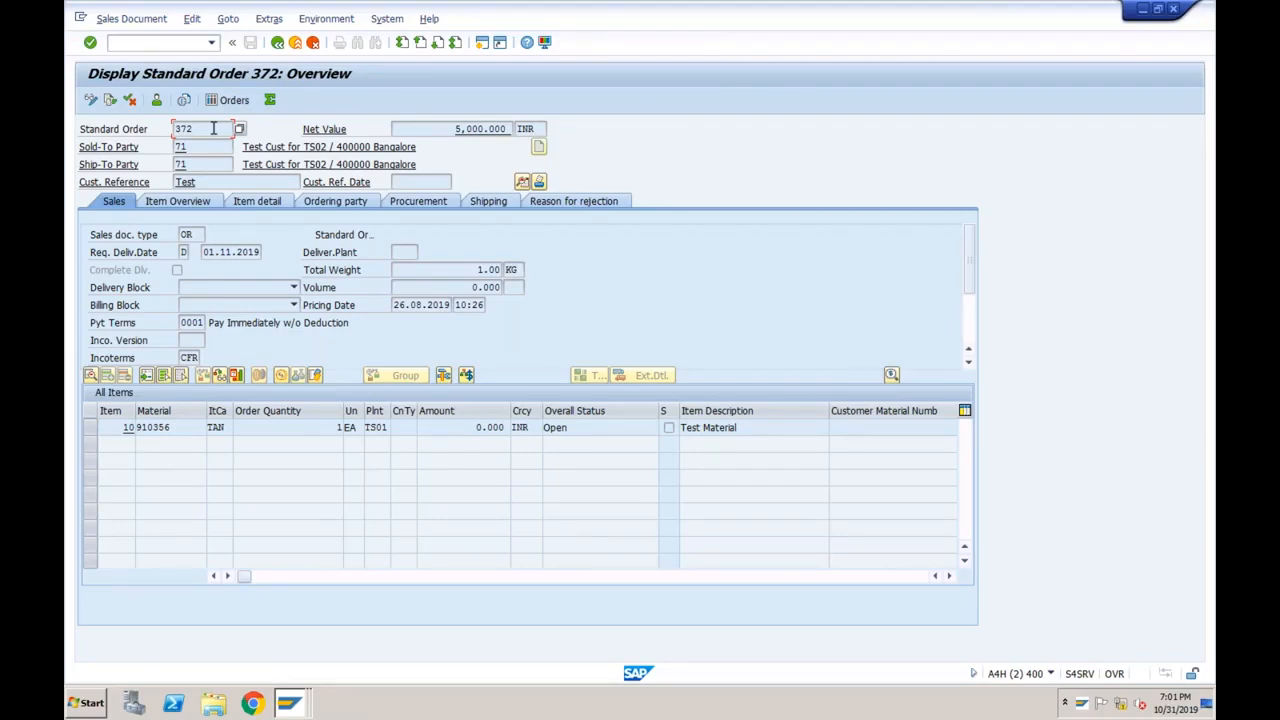
click(481, 42)
Open the selection screen for table ACDOCA in SE16N.
text(se1)
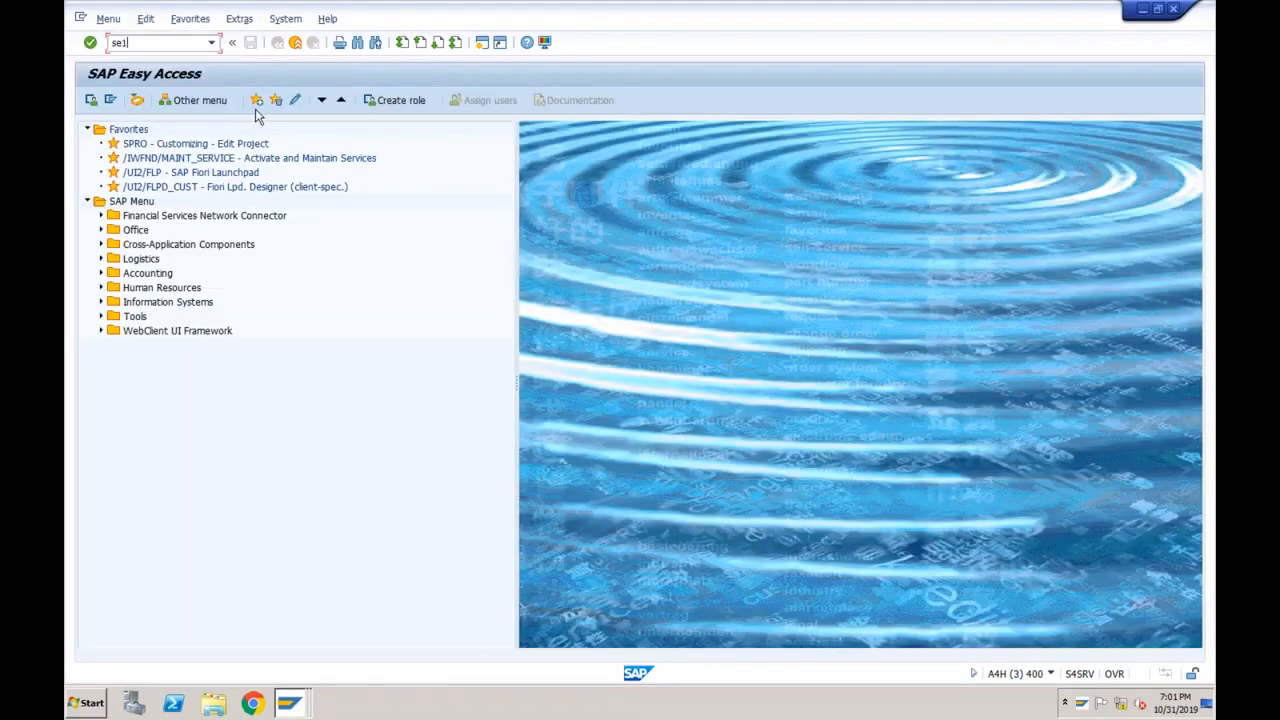
text(6n)
key(Return)
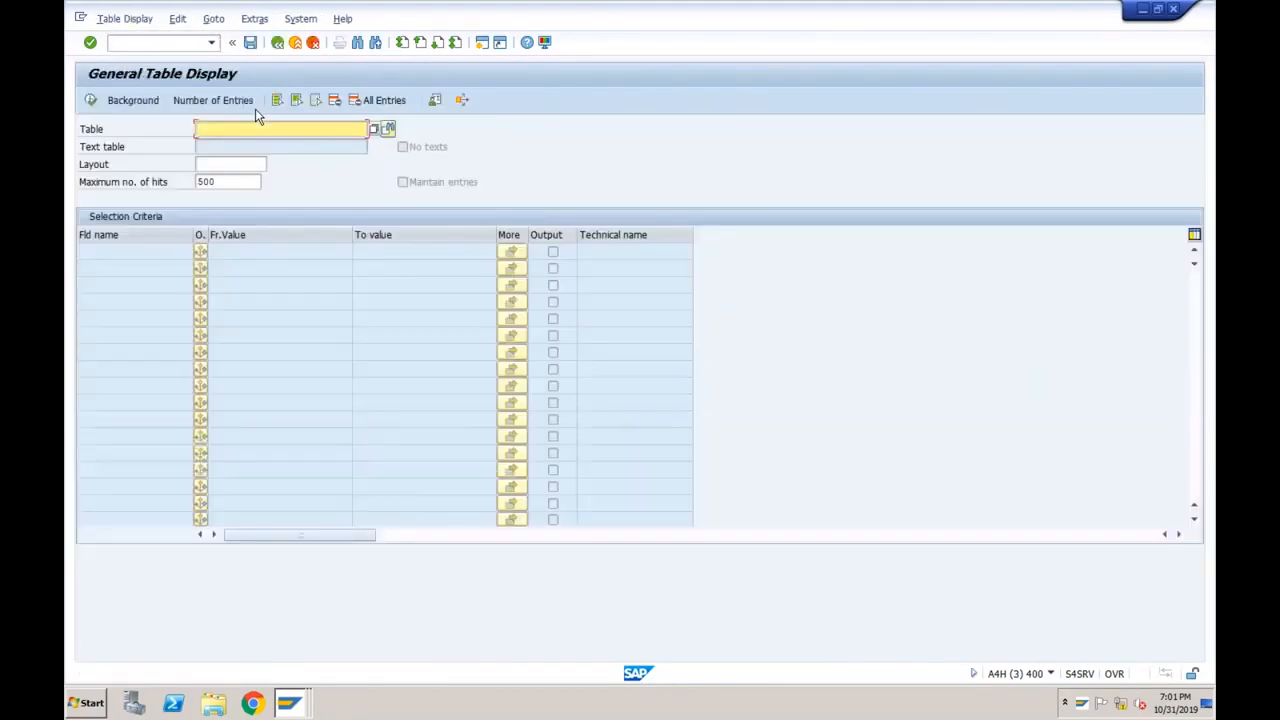
text(accd)
key(BackSpace)
key(BackSpace)
text(dcoa)
key(Return)
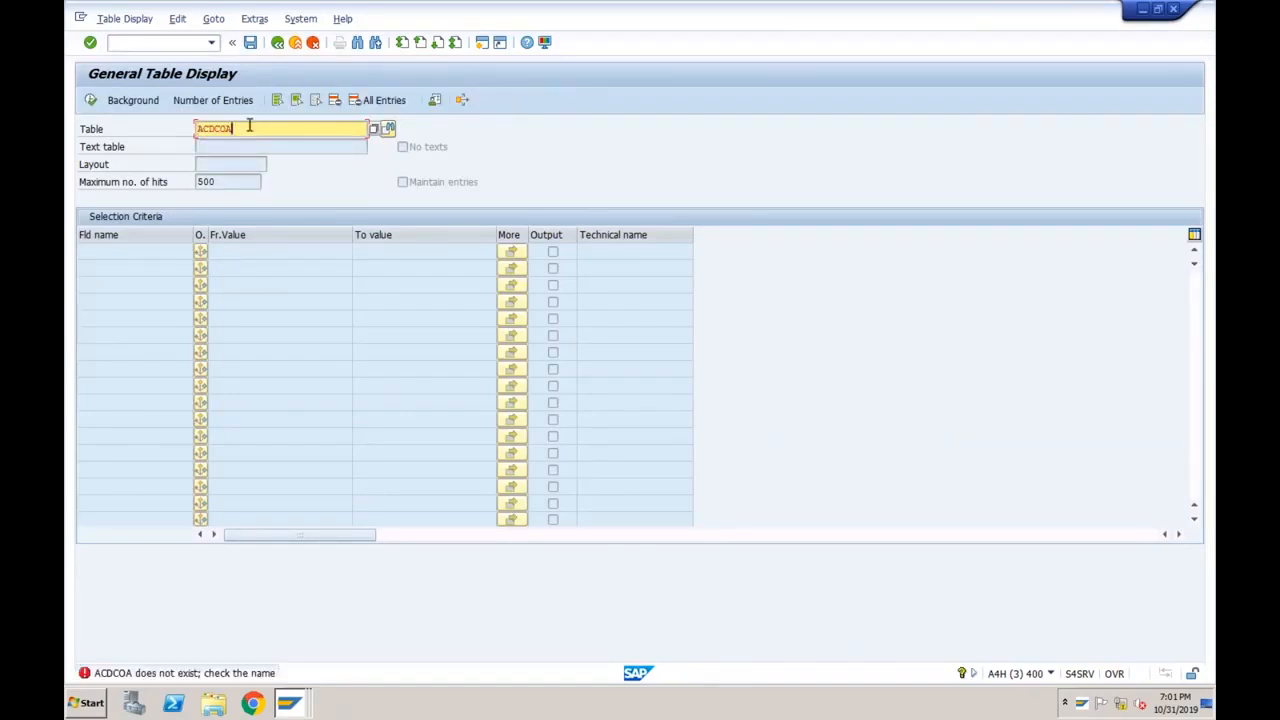
key(BackSpace)
key(BackSpace)
key(BackSpace)
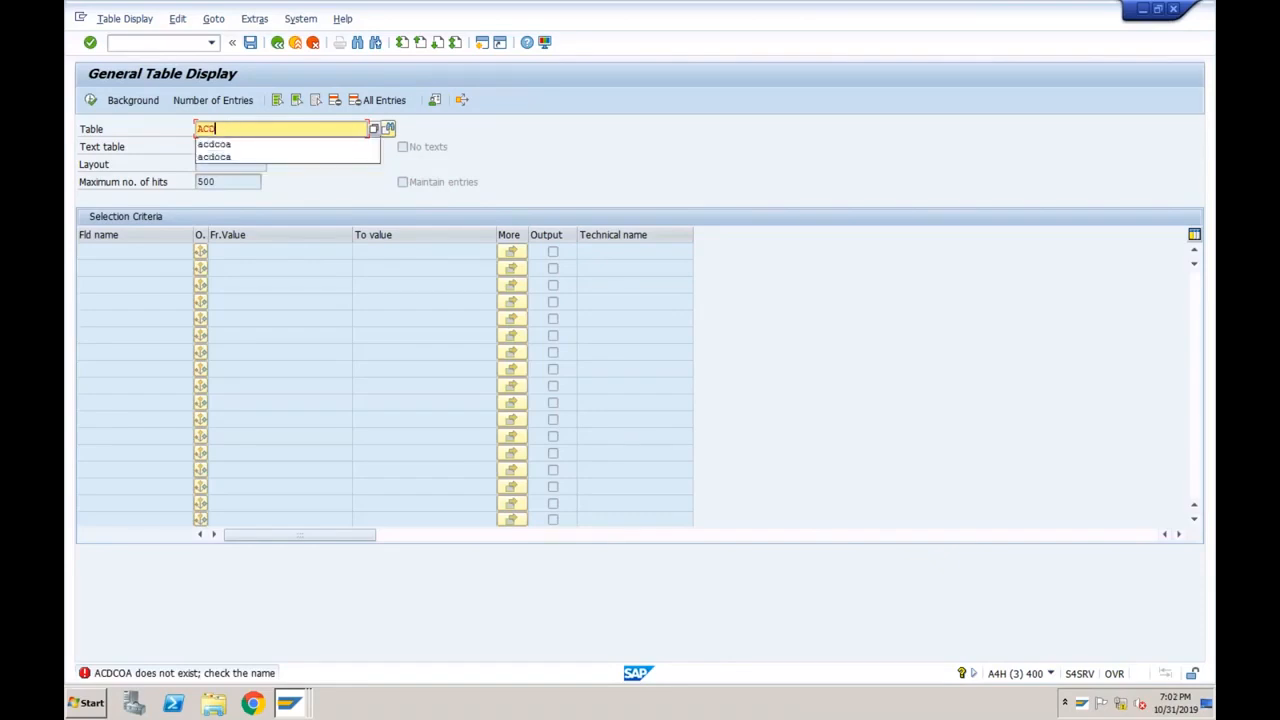
text(oca)
key(Return)
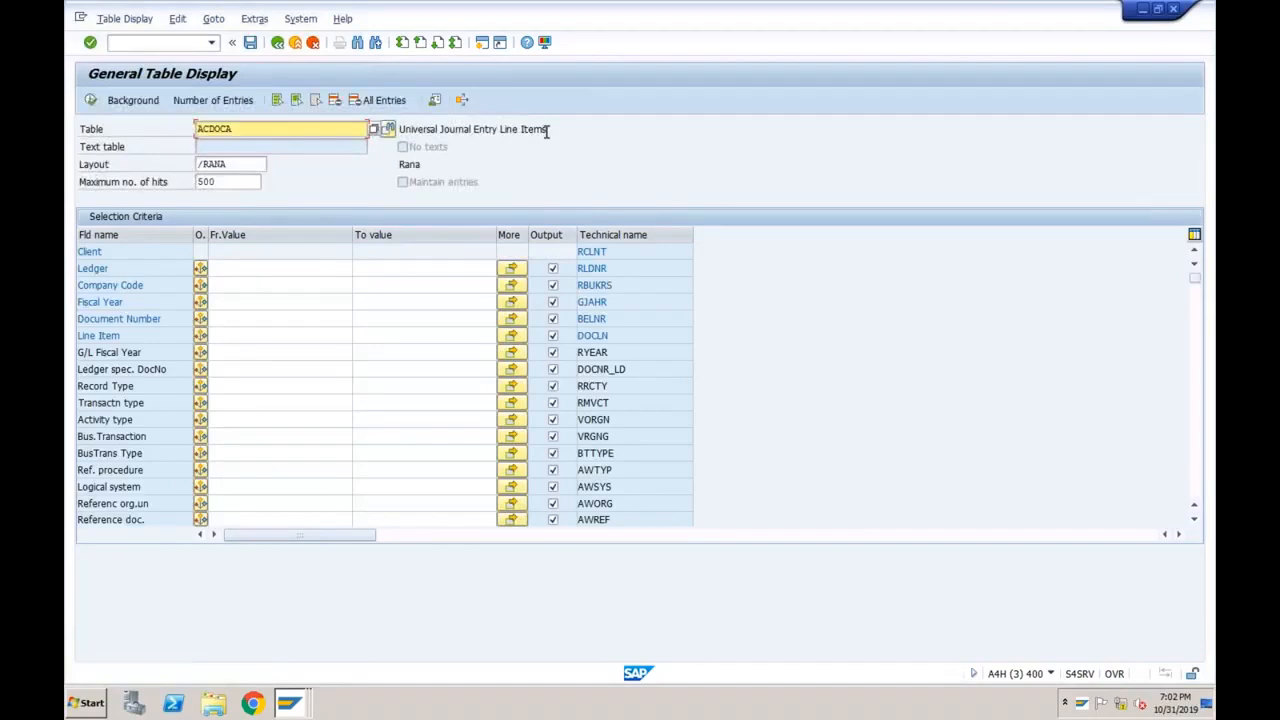
Filter ACDOCA by company code TS01 and ledger T7 and execute, listing 38 entries.
click(282, 286)
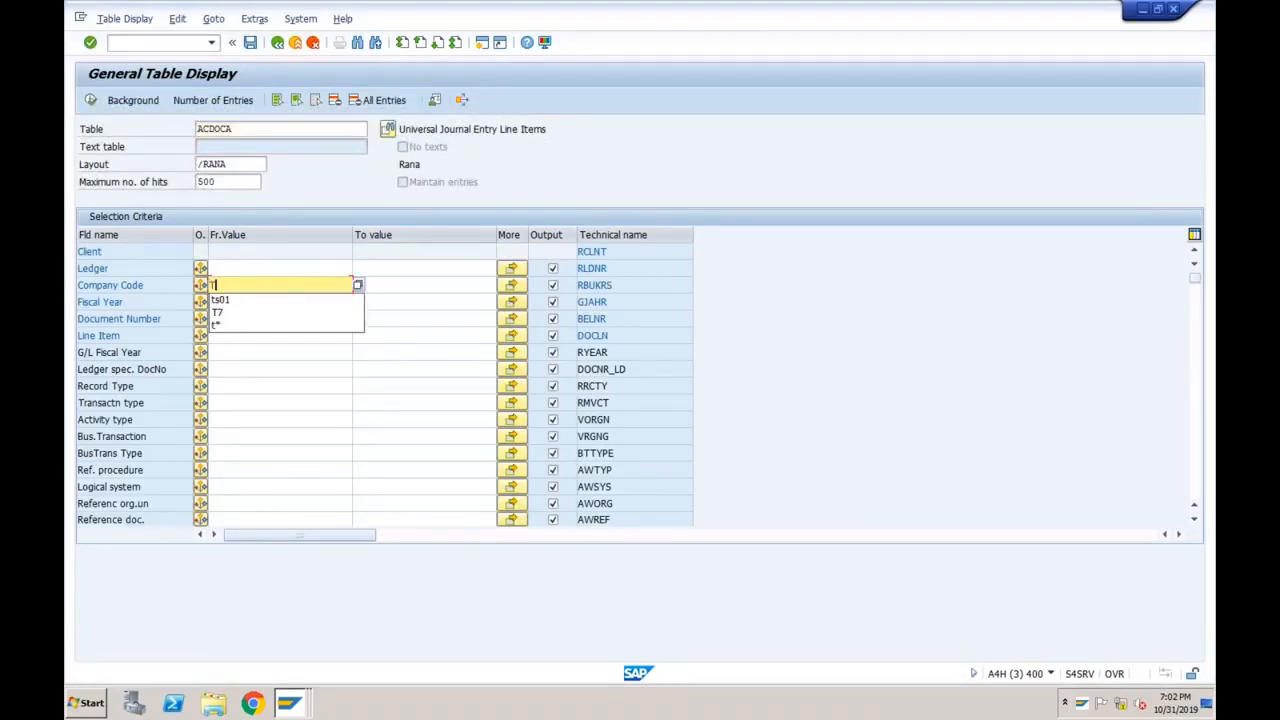
text(TS01)
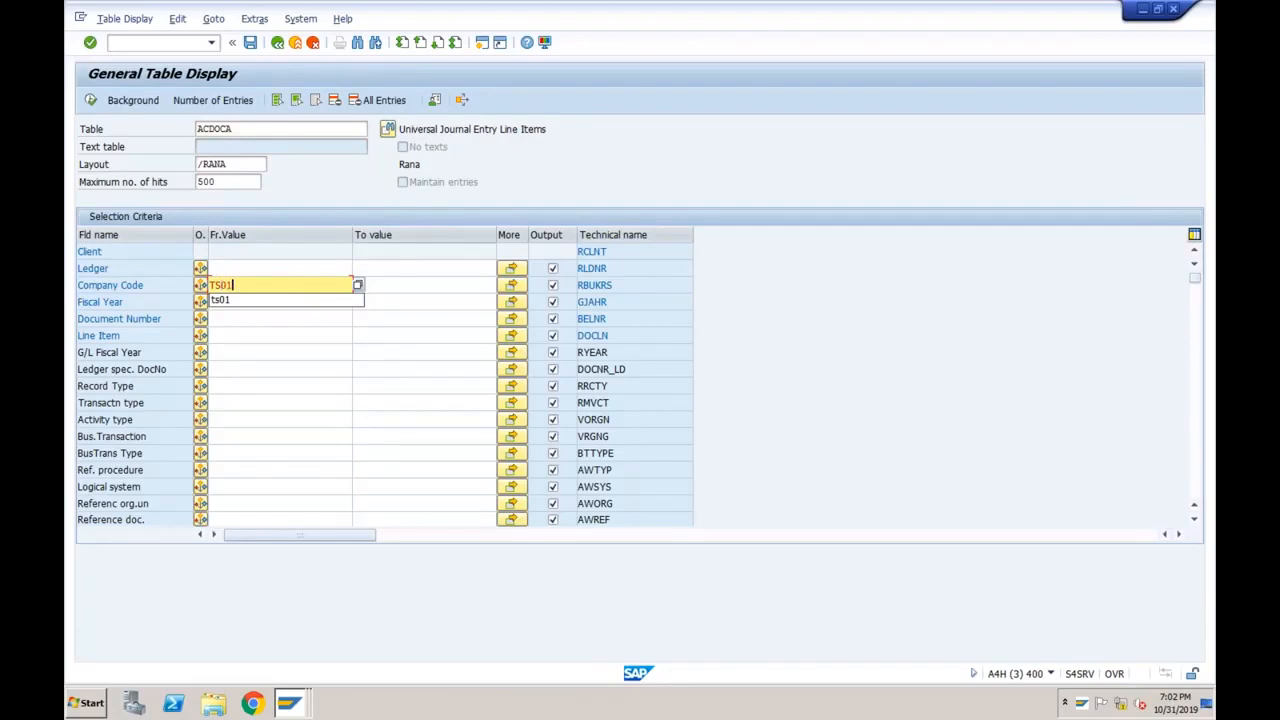
click(256, 269)
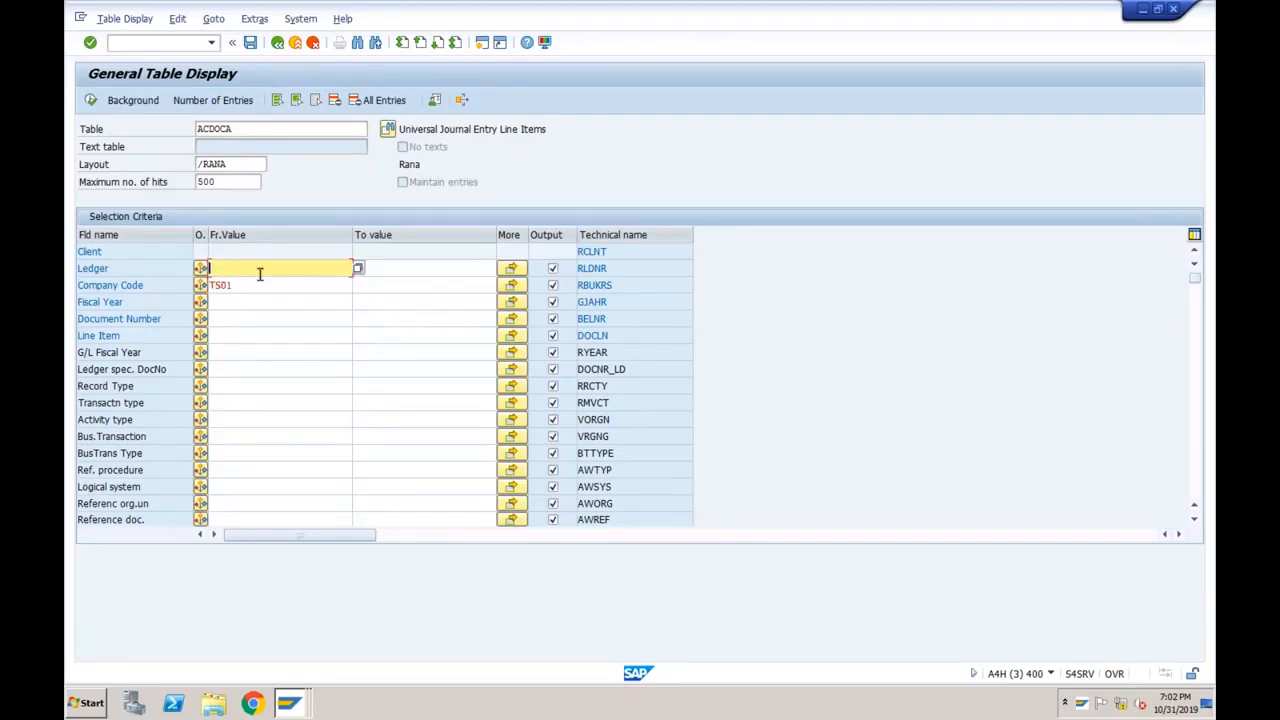
text(T7)
click(95, 100)
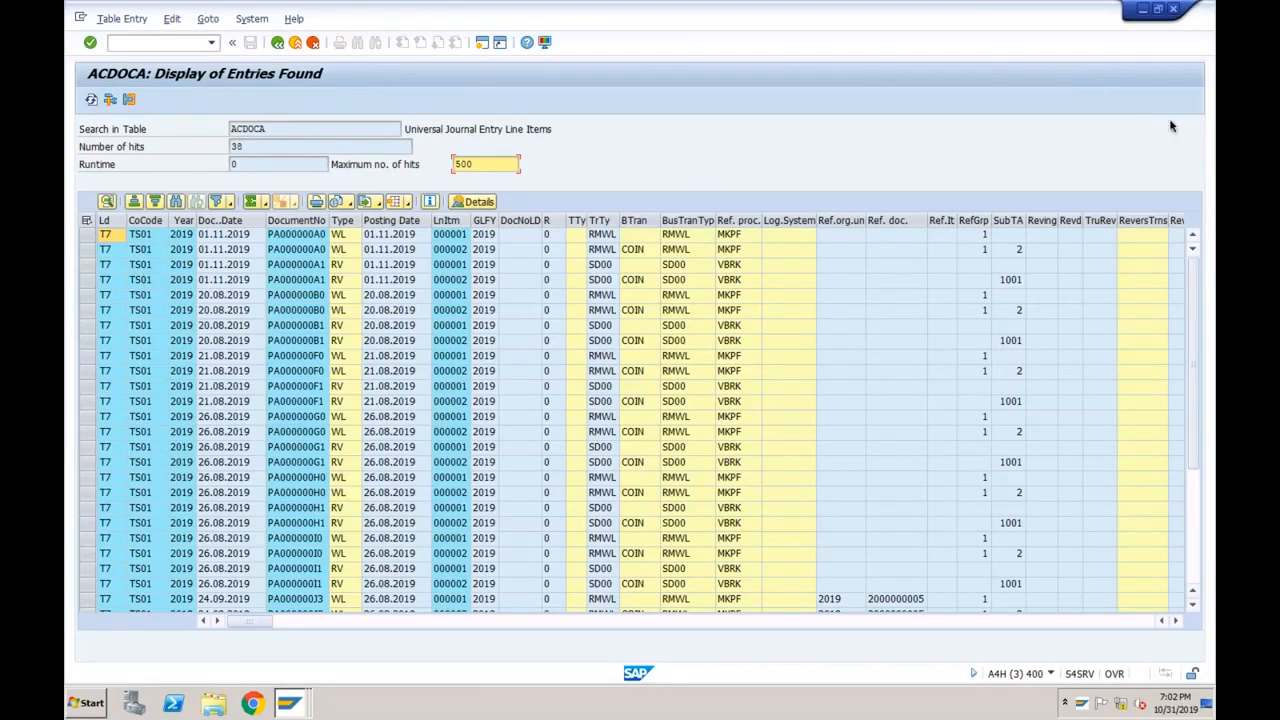
Mark the four 01.11.2019 ledger T7 rows originating from sales order 372.
click(516, 621)
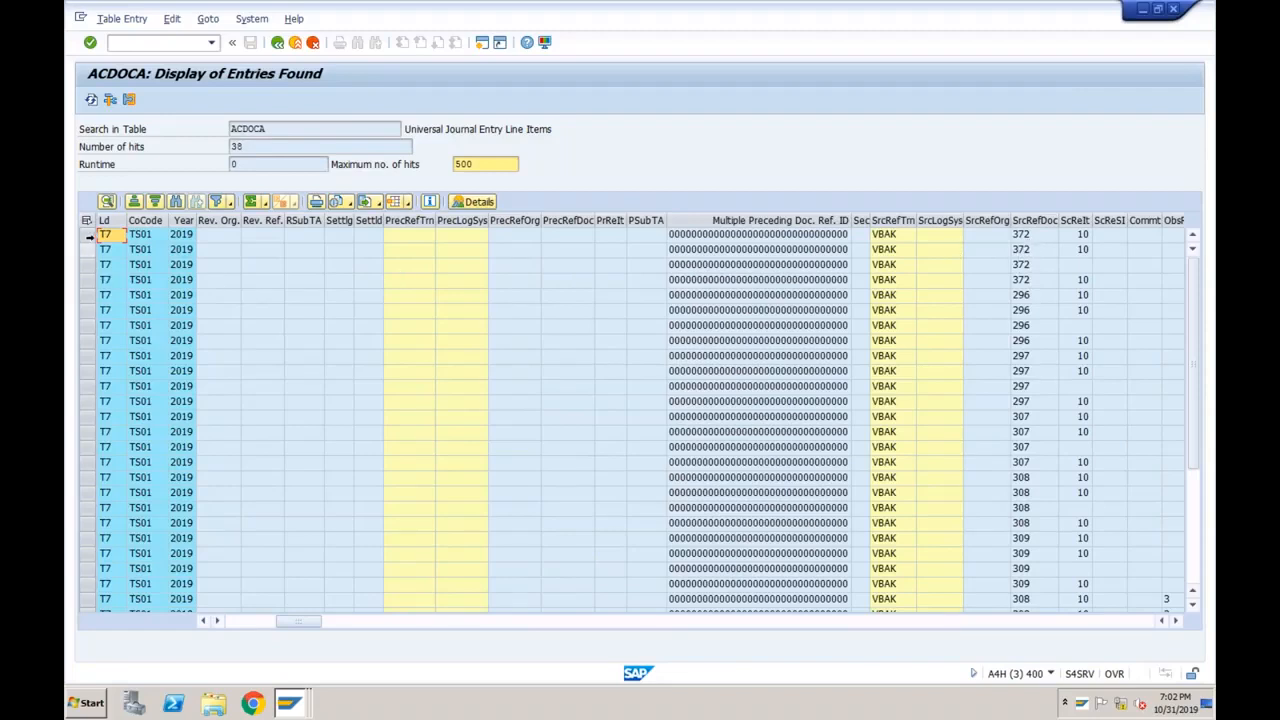
drag(90, 237, 317, 282)
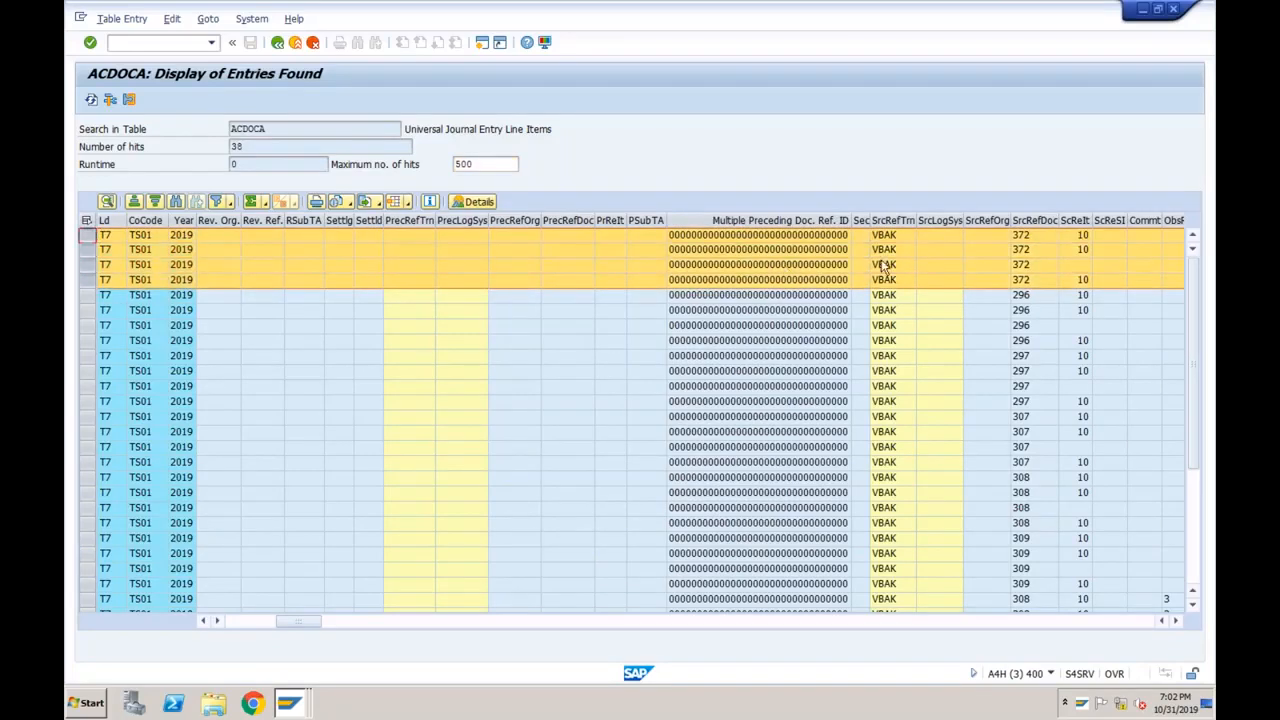
click(249, 622)
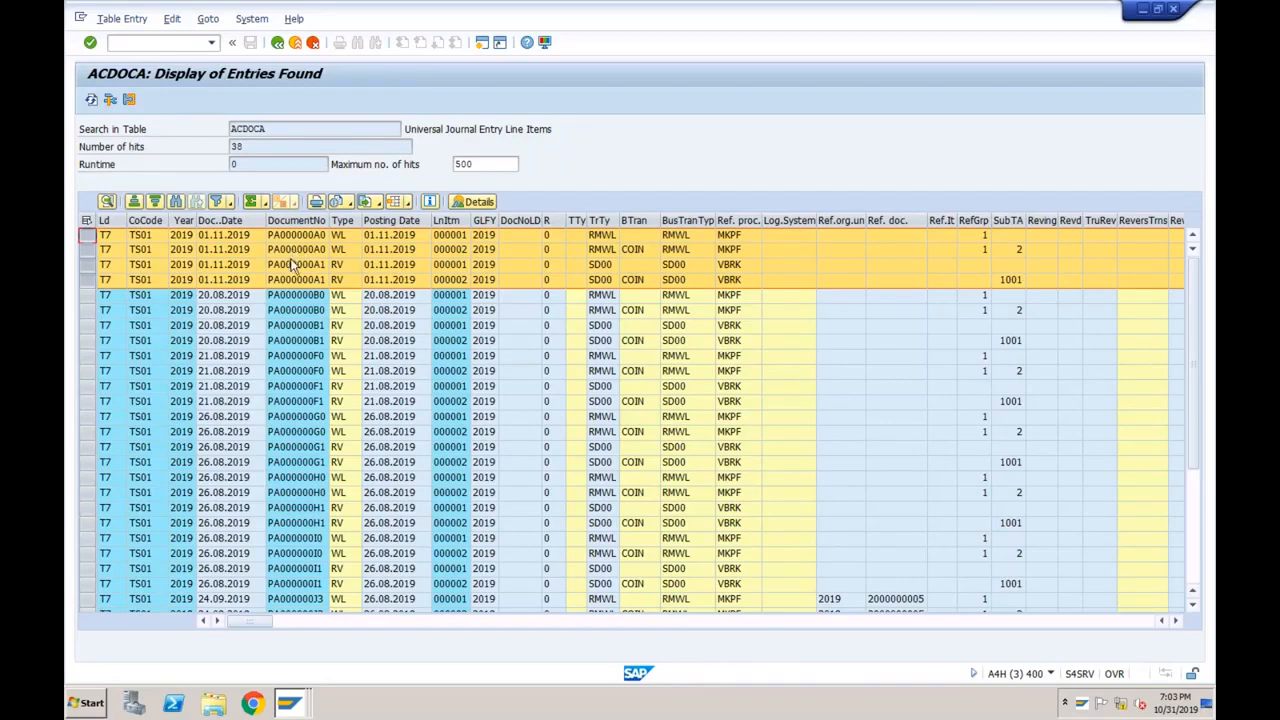
Start transaction FS10 for G/L account balances in a new session.
click(483, 46)
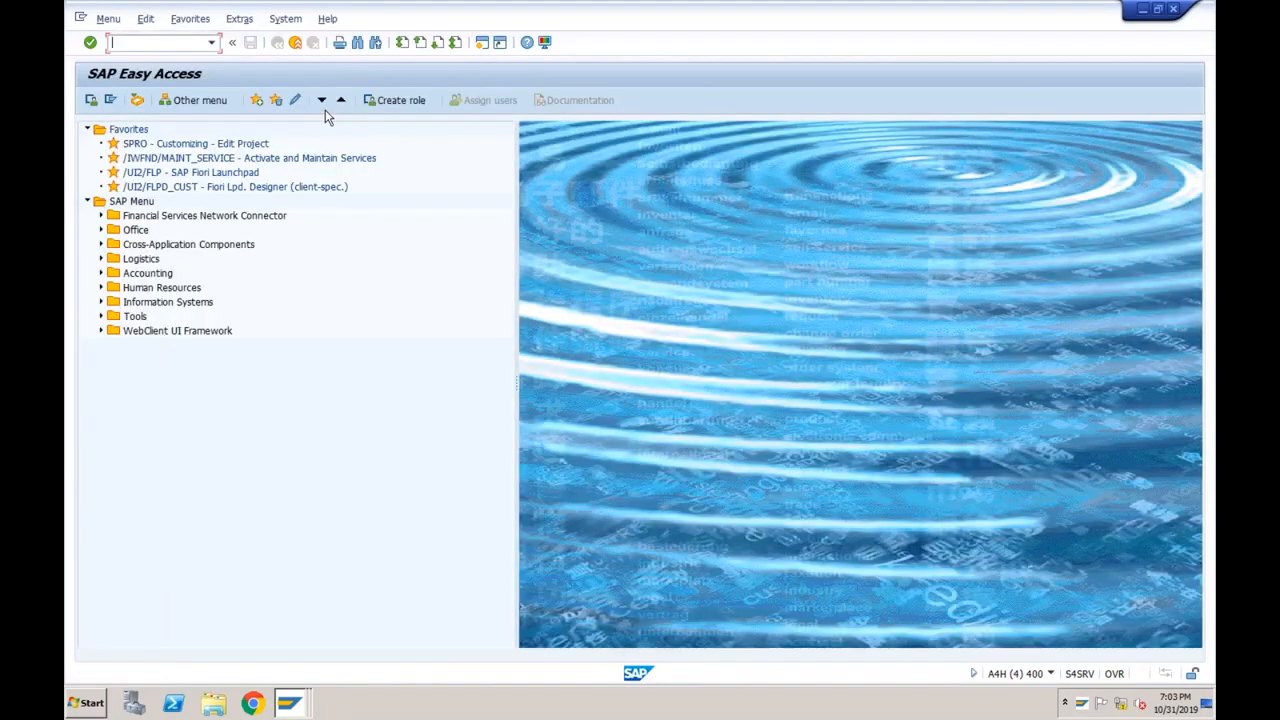
text(fs10n)
key(Return)
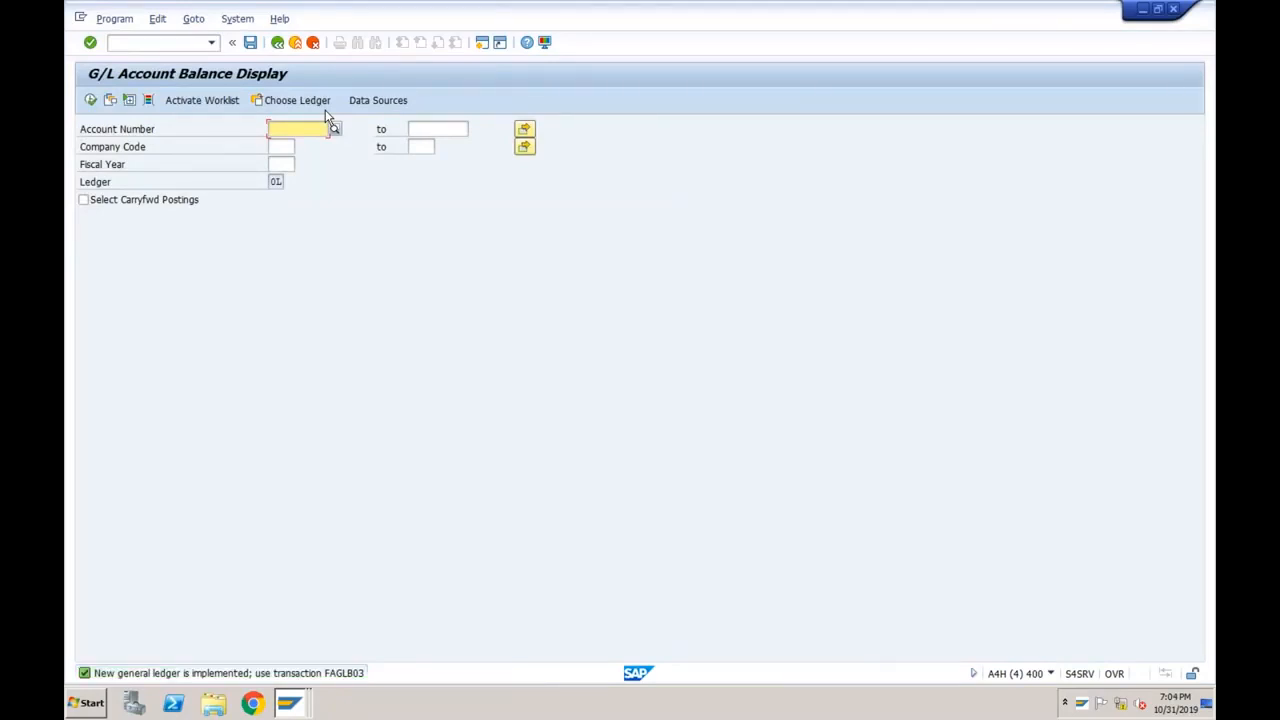
Check order 372 and the ACDOCA lines' G/L accounts 2007, 4003, 2005 and 3001.
click(293, 705)
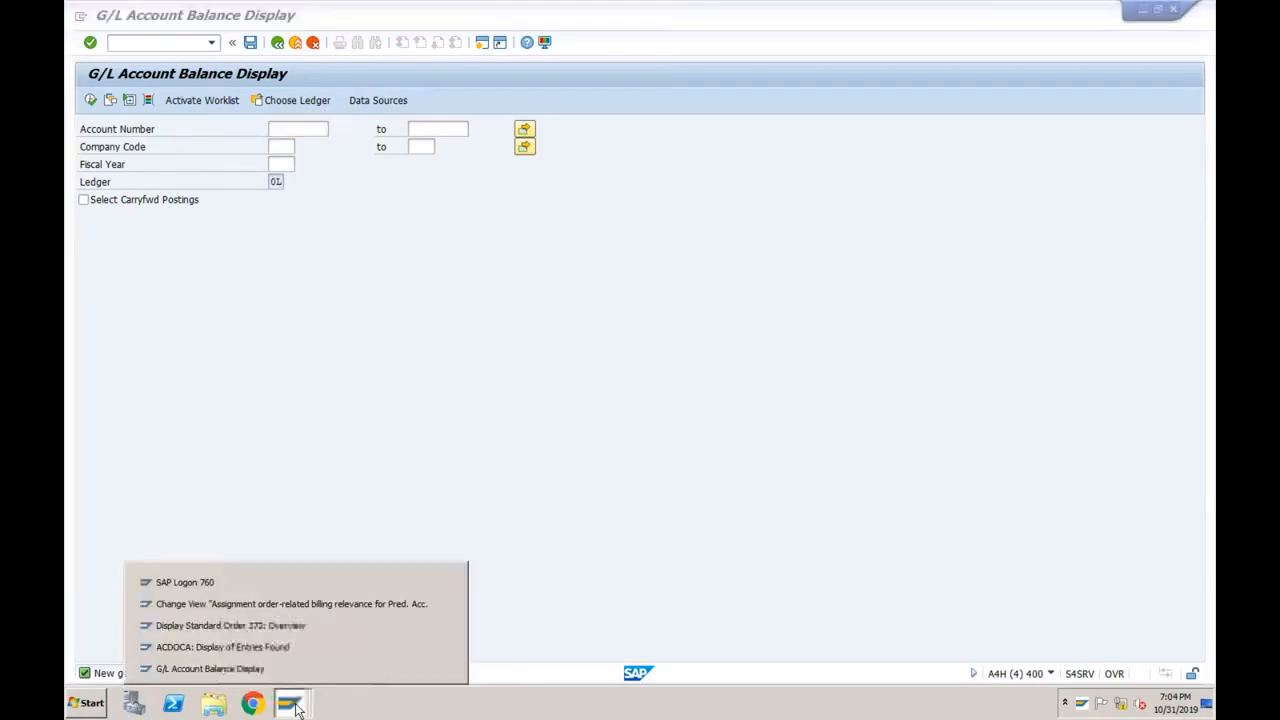
click(287, 626)
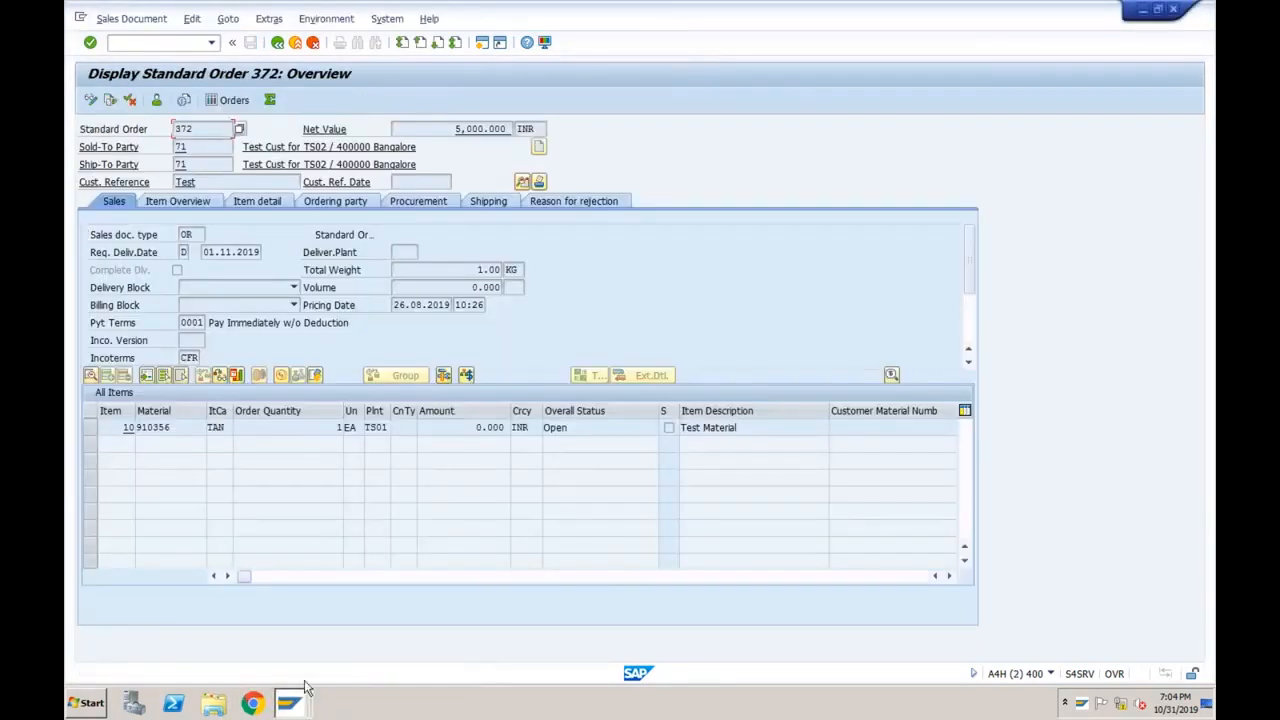
click(290, 703)
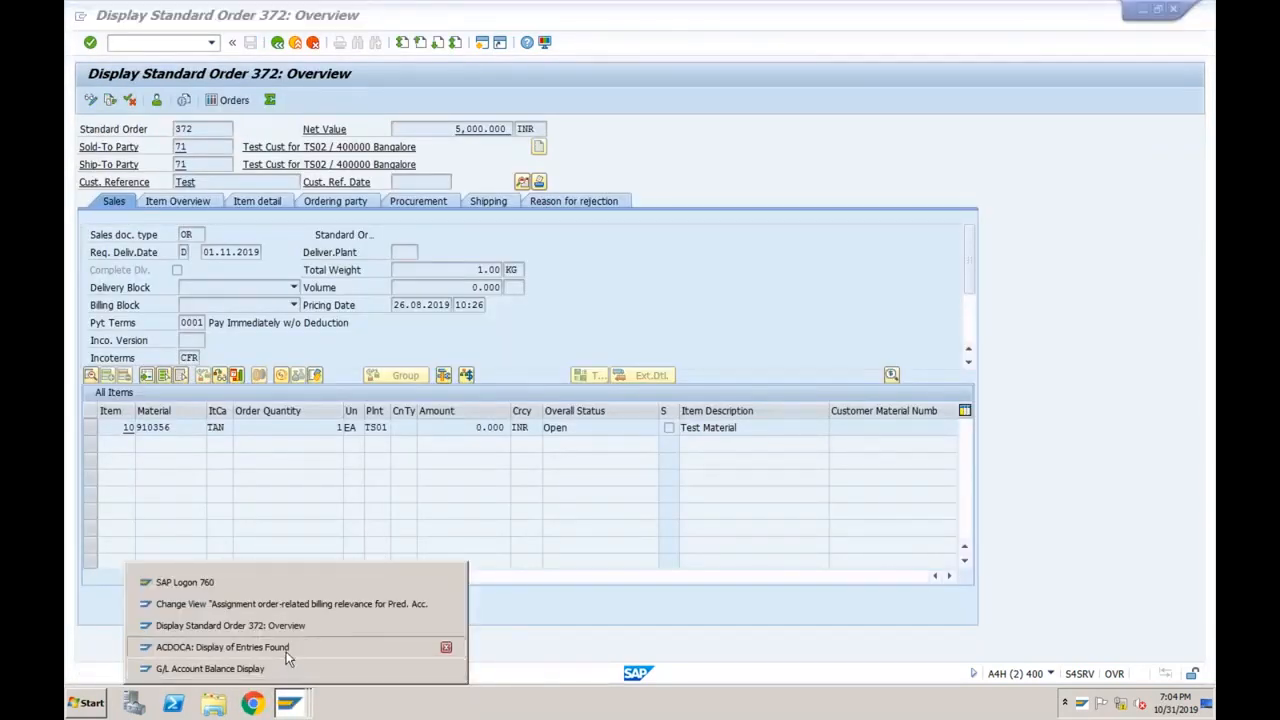
click(286, 651)
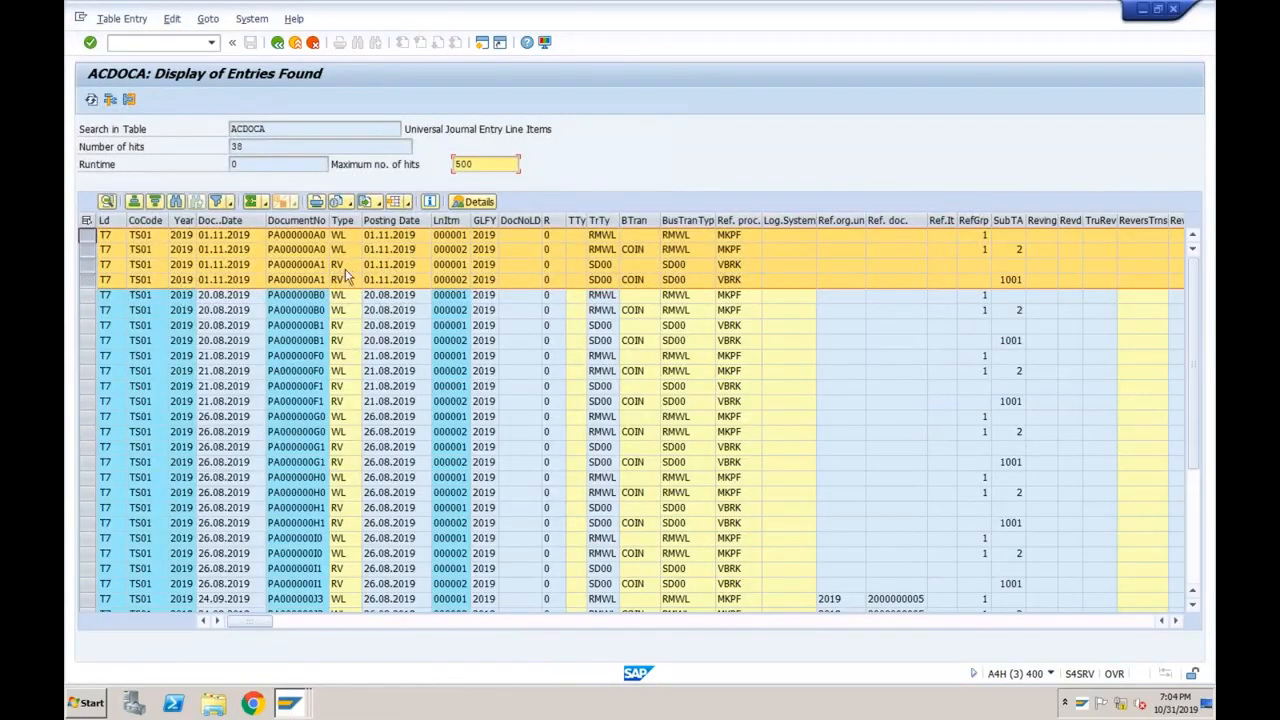
click(494, 621)
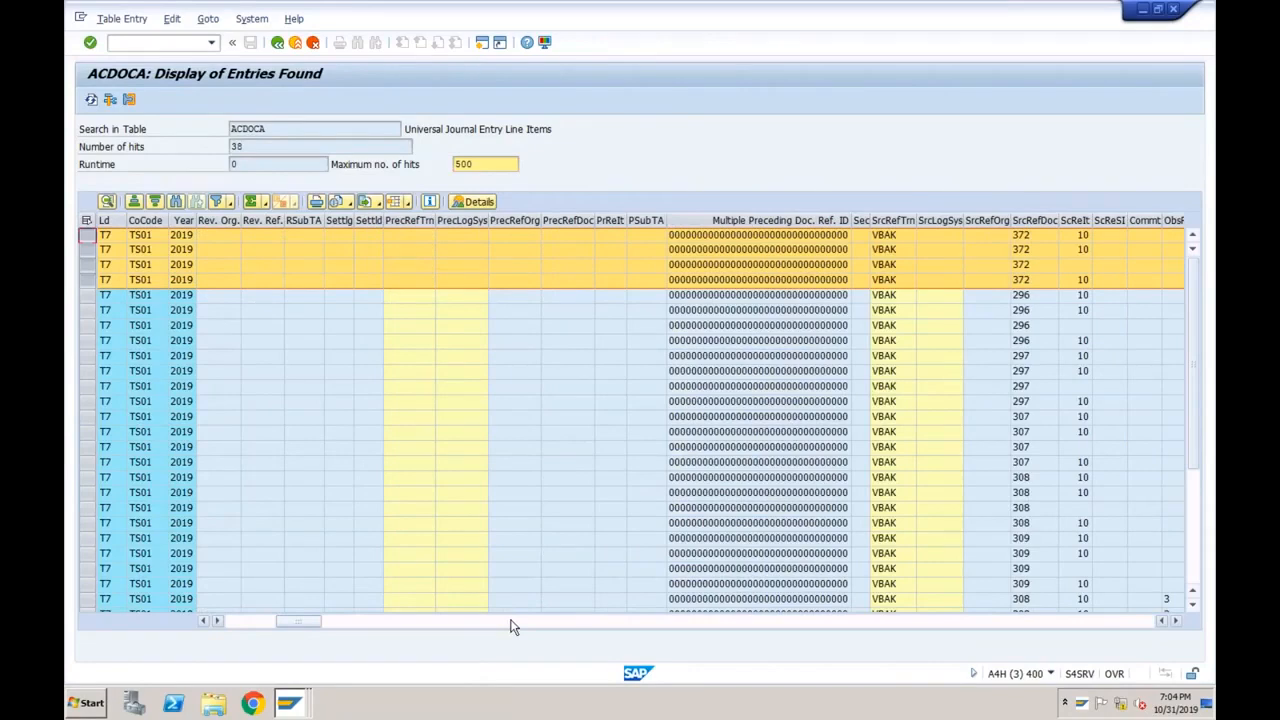
click(510, 621)
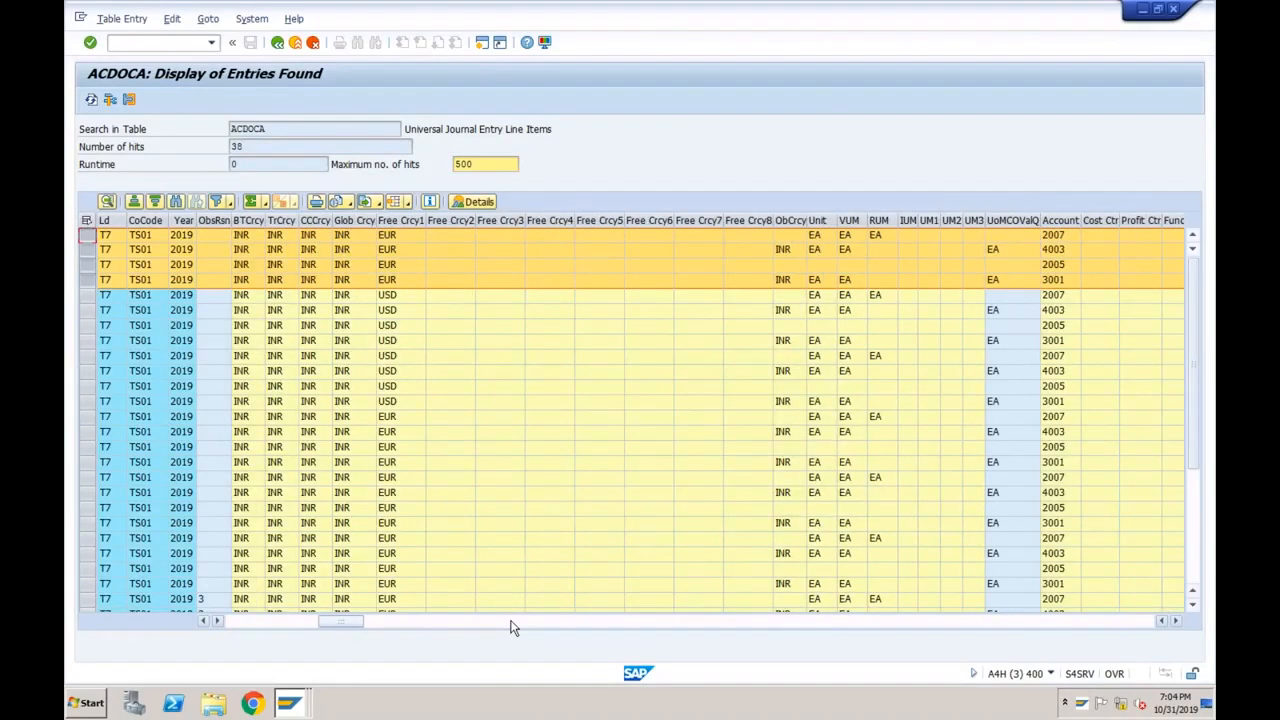
click(1056, 284)
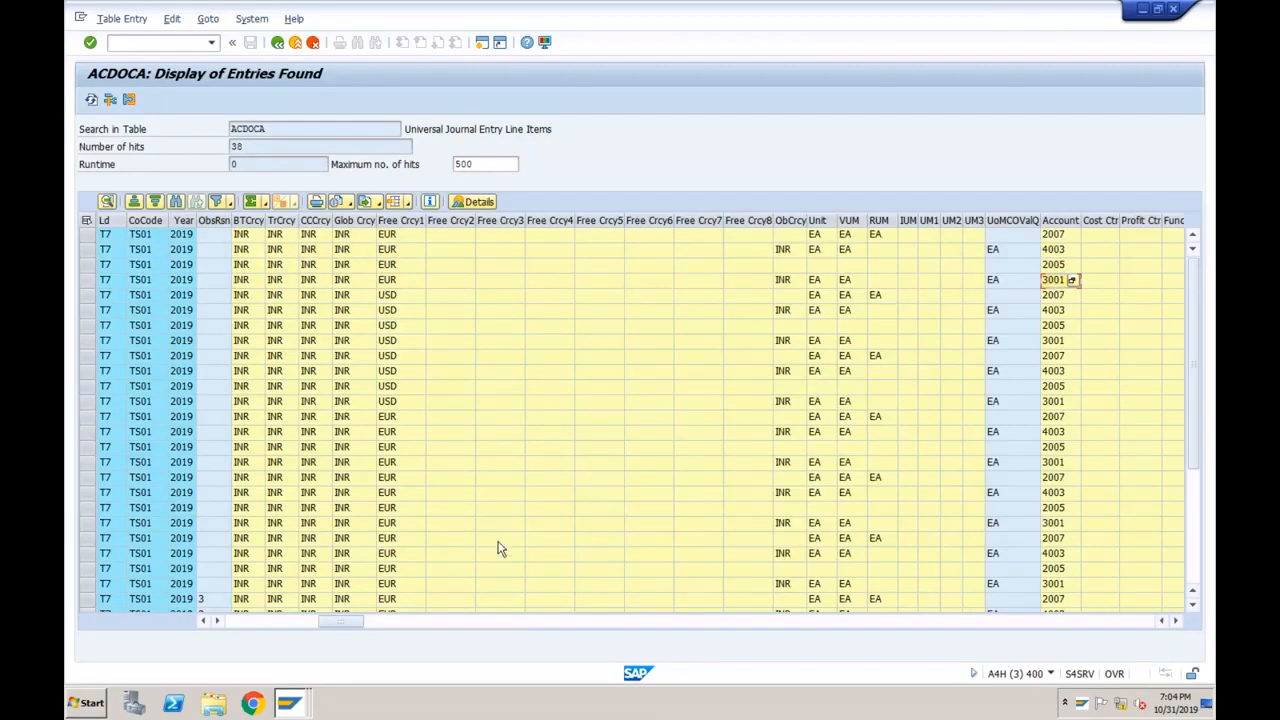
click(289, 703)
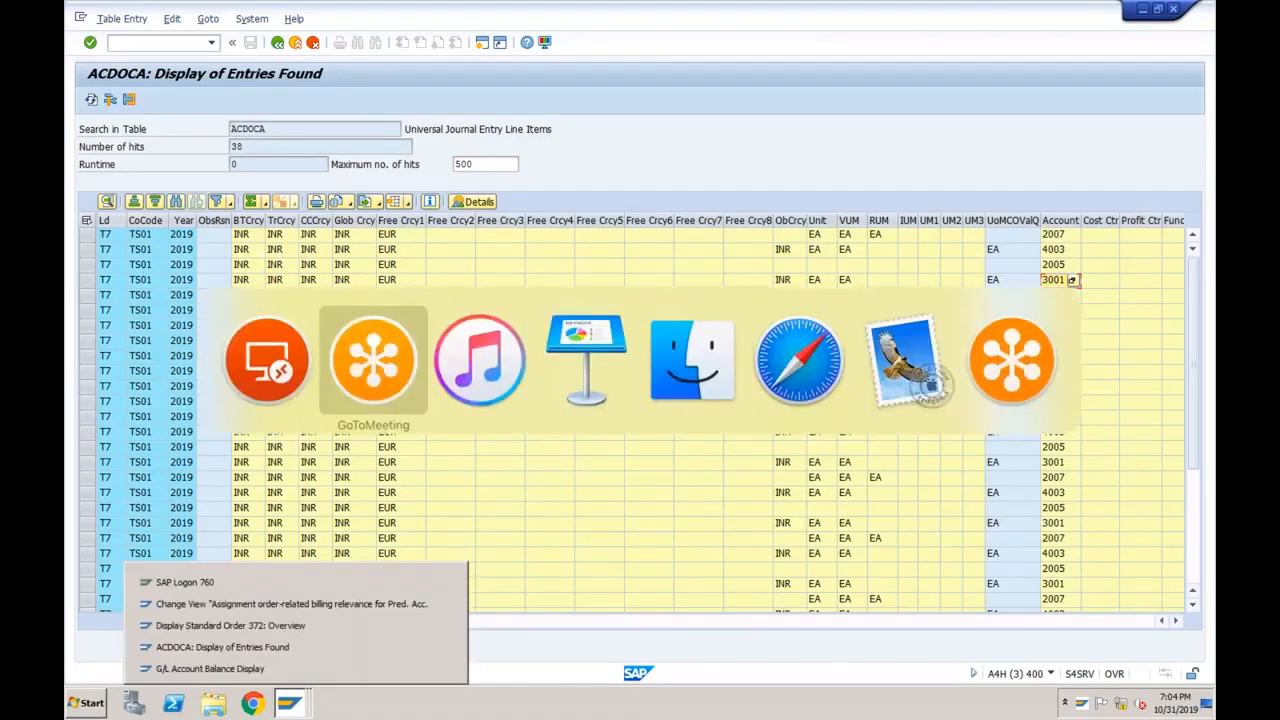
Run the balance report for account 3001, company code TS01, fiscal year 2019.
click(268, 666)
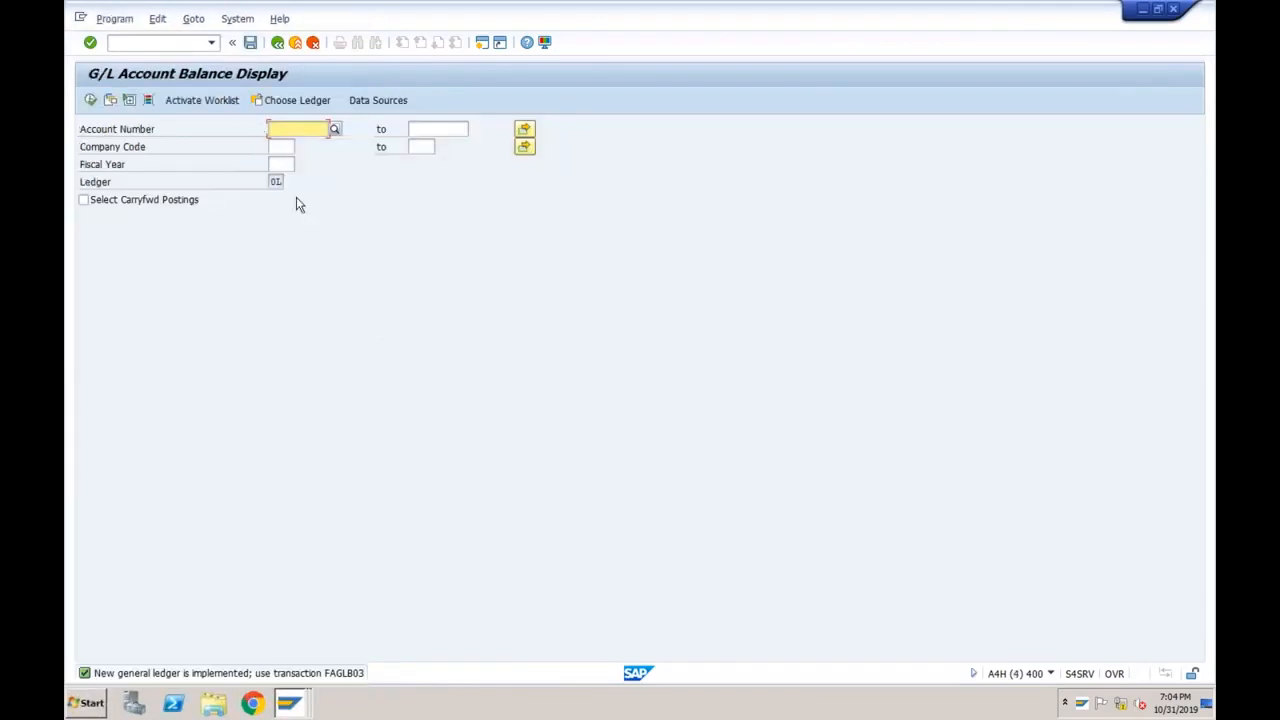
text(3001)
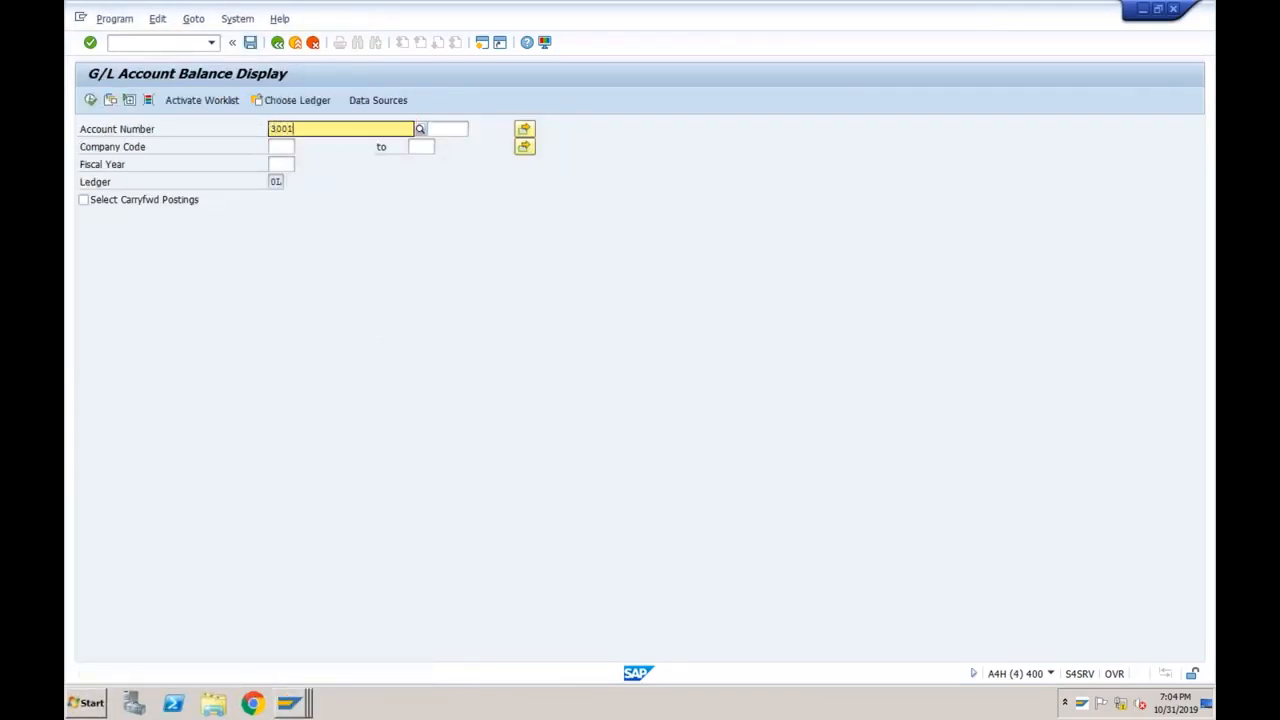
click(251, 168)
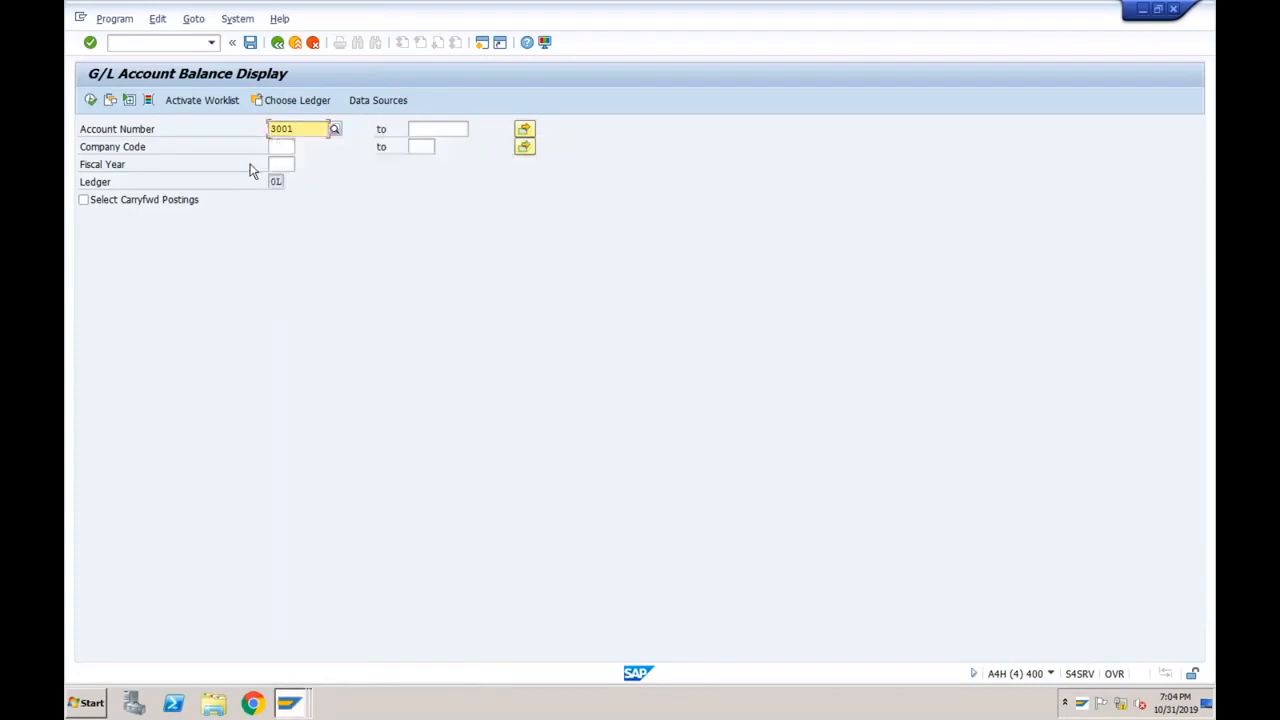
click(286, 147)
text(1710)
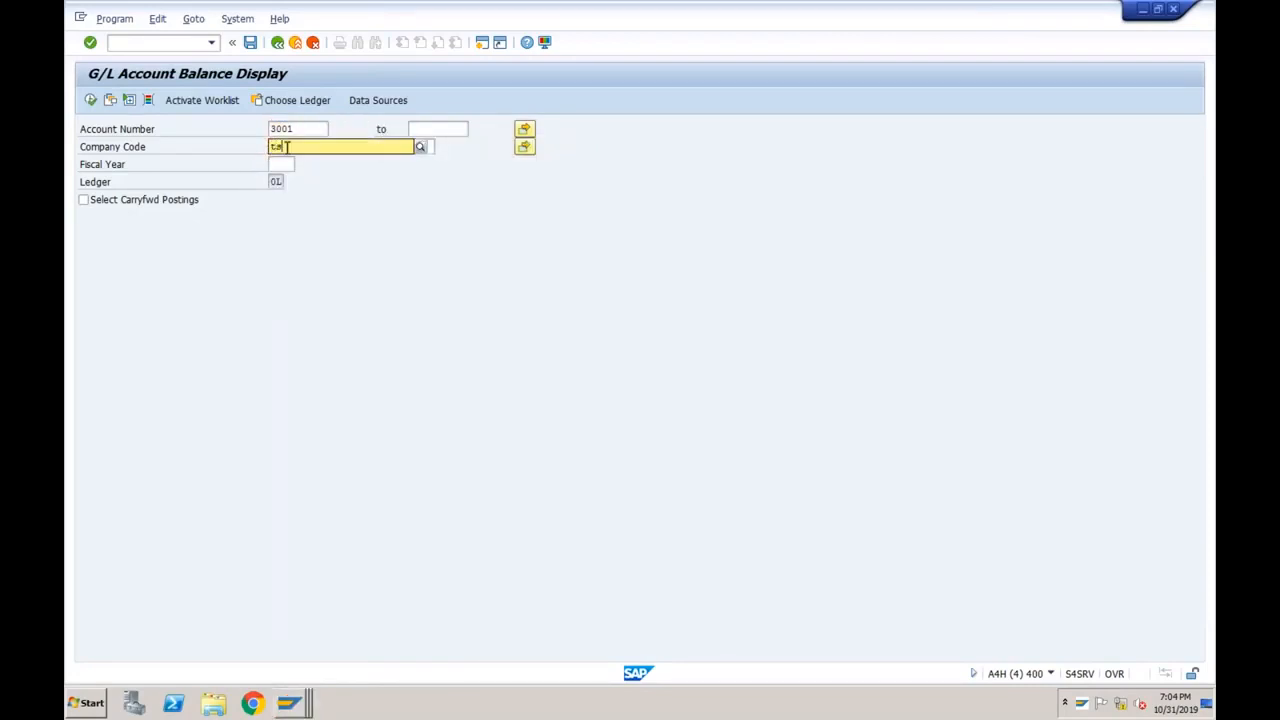
click(288, 177)
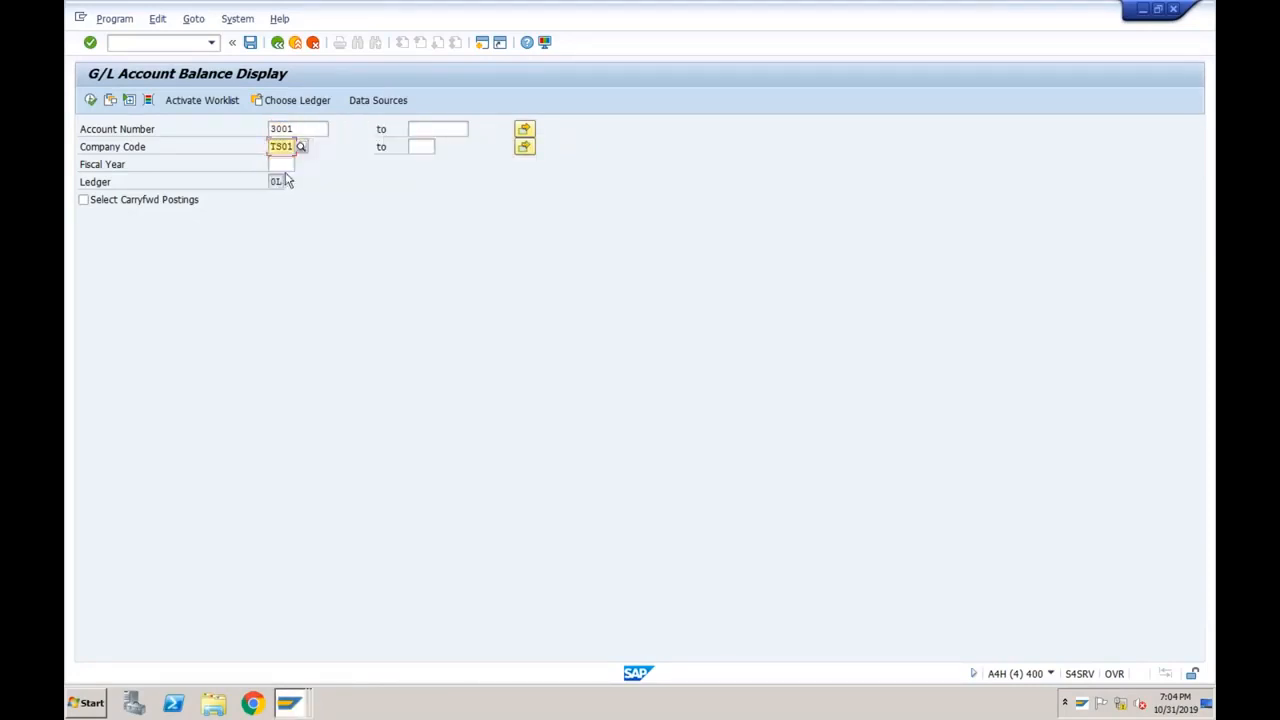
click(281, 164)
text(2019)
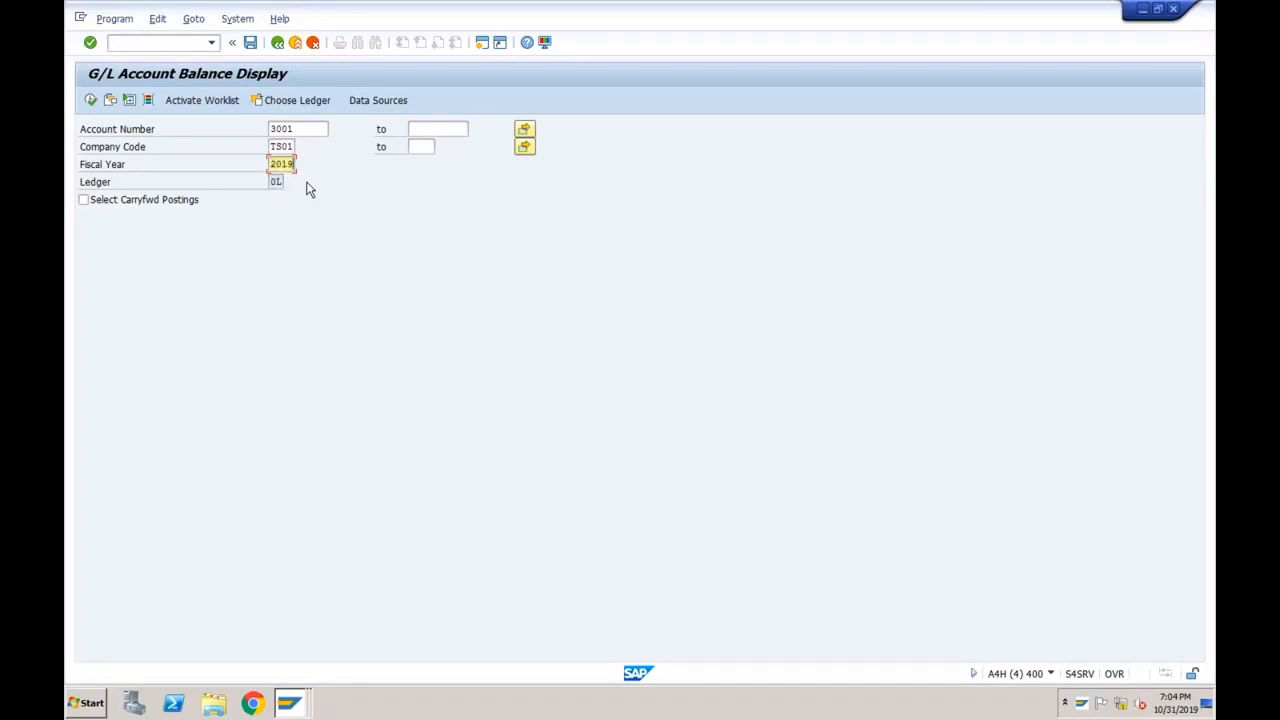
click(91, 101)
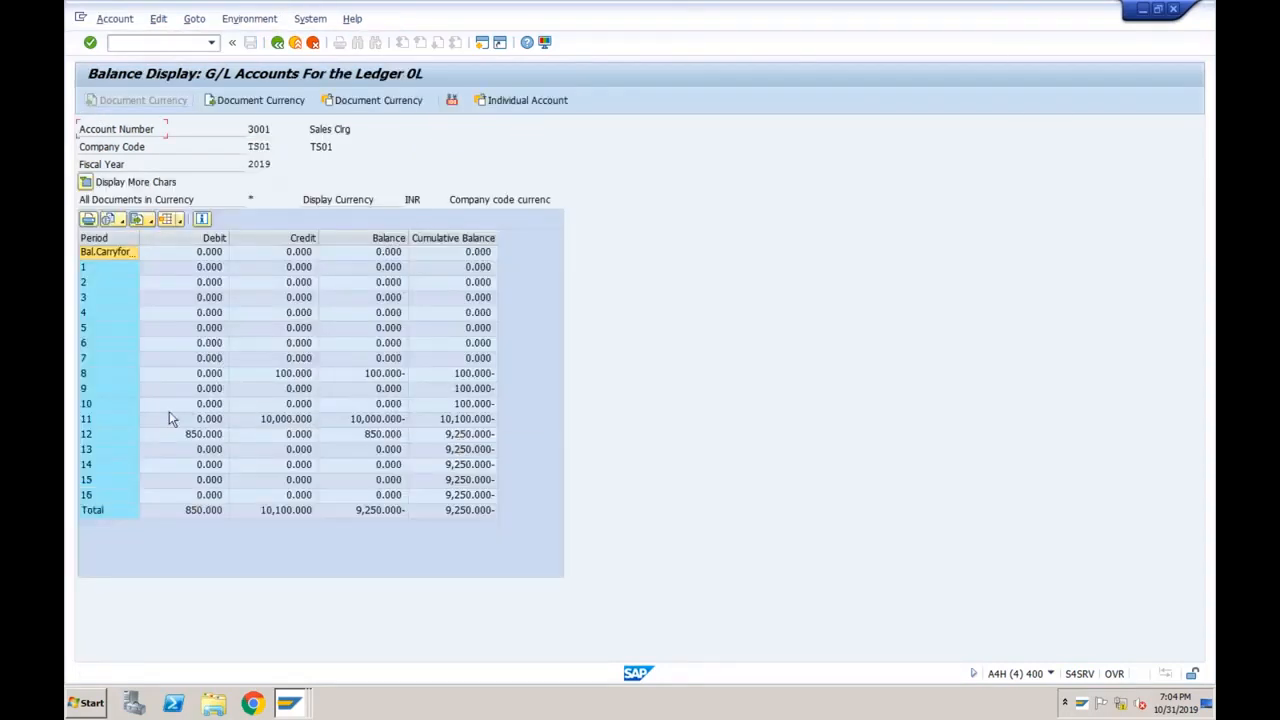
Check the period 11 balance and rerun the report for ledger 0L (total 9,250.000- INR).
click(134, 421)
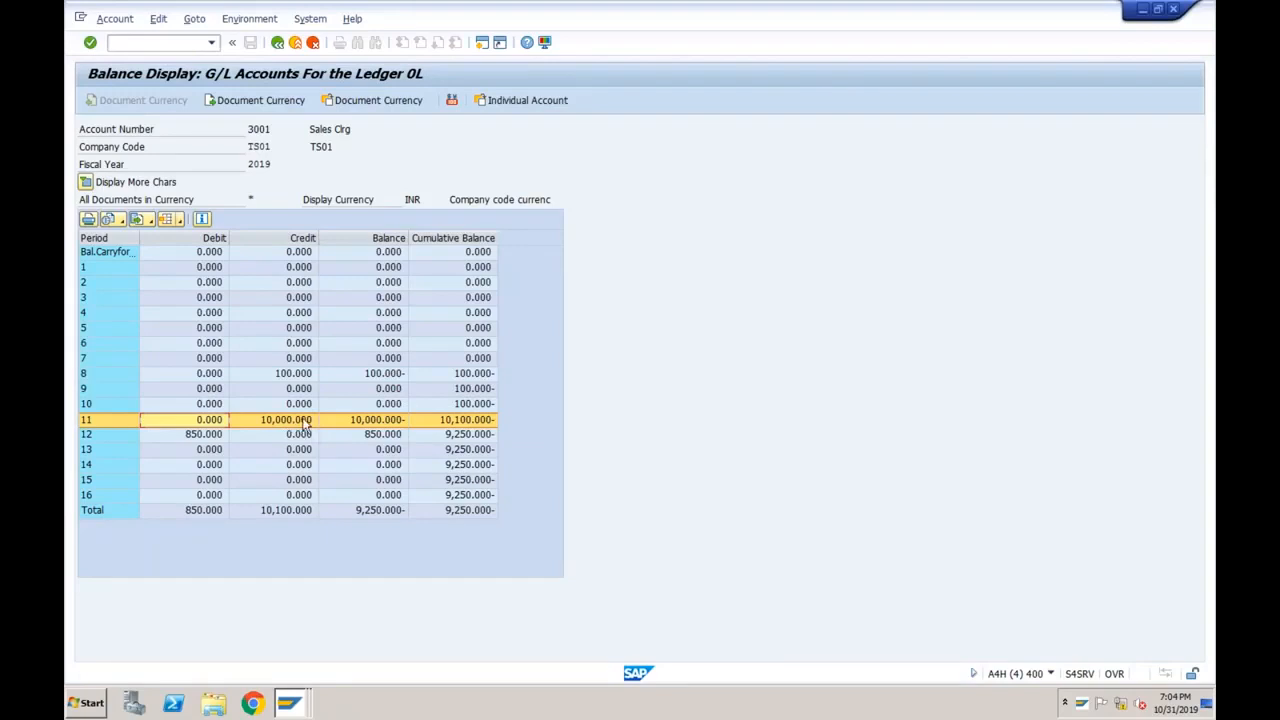
click(277, 42)
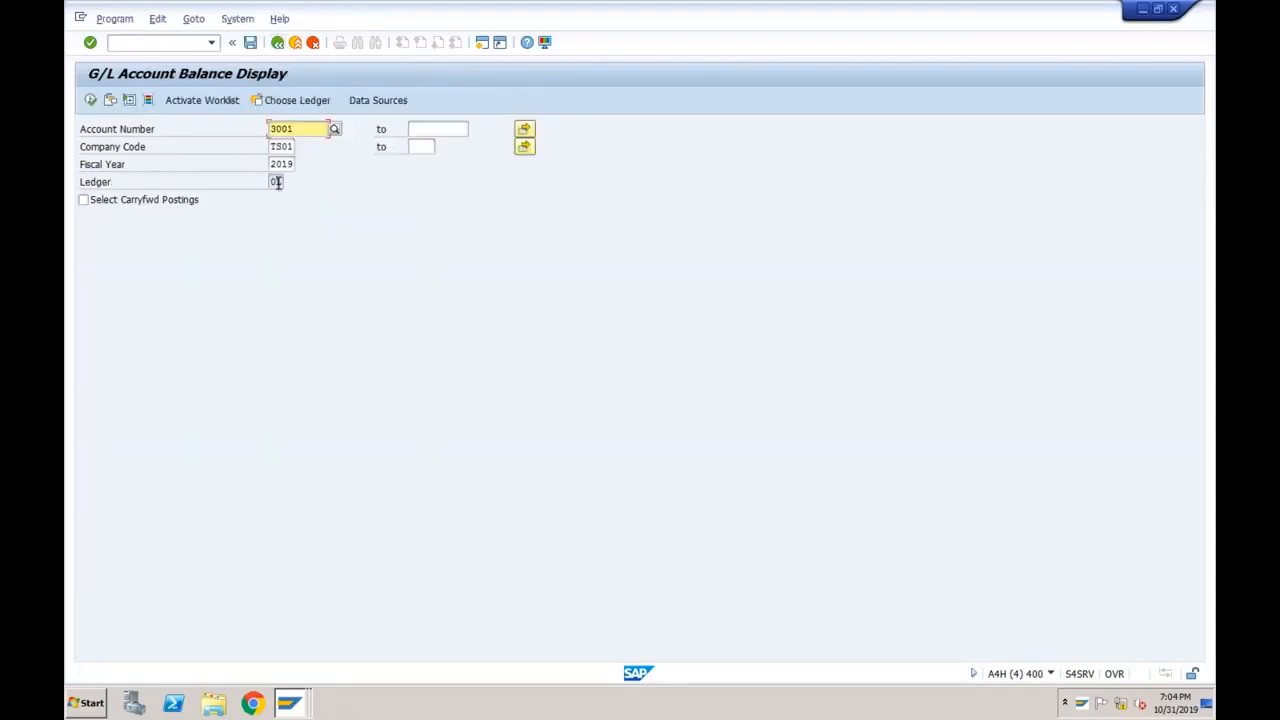
click(277, 182)
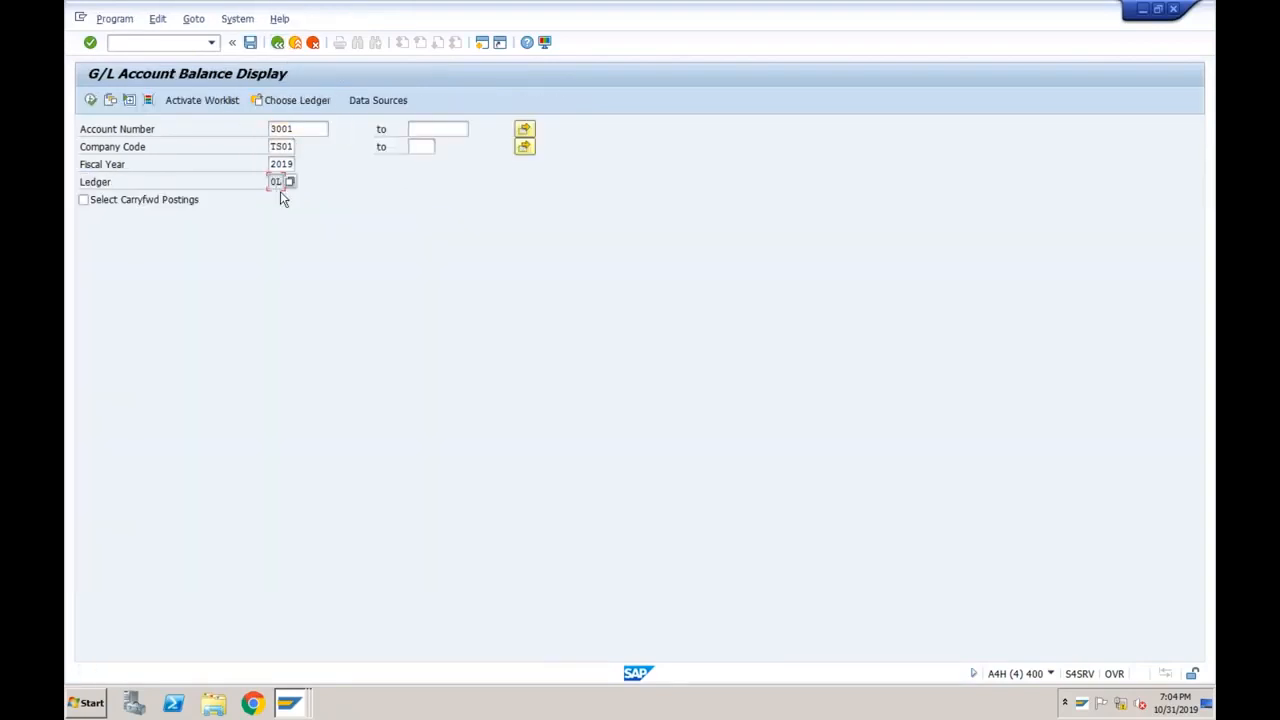
click(91, 100)
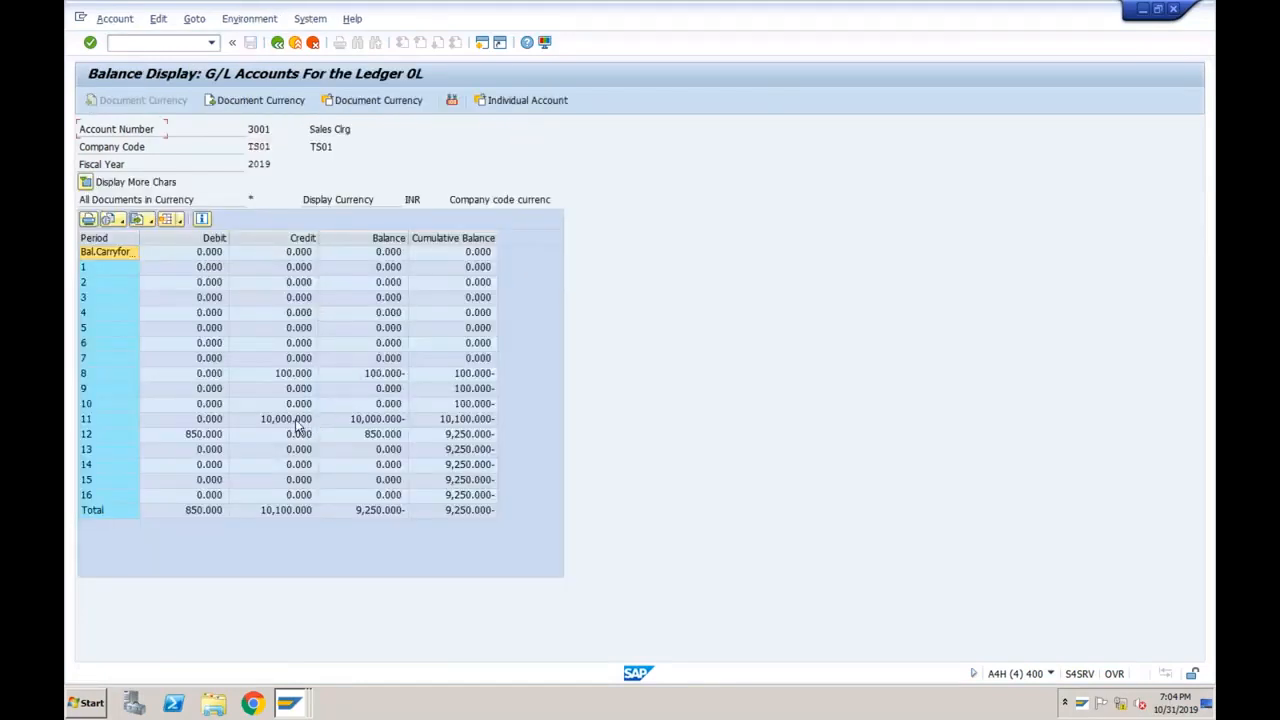
Drill into account 3001's period 11 line items in ledger 0L to see the 10,000 subtotal.
double_click(303, 422)
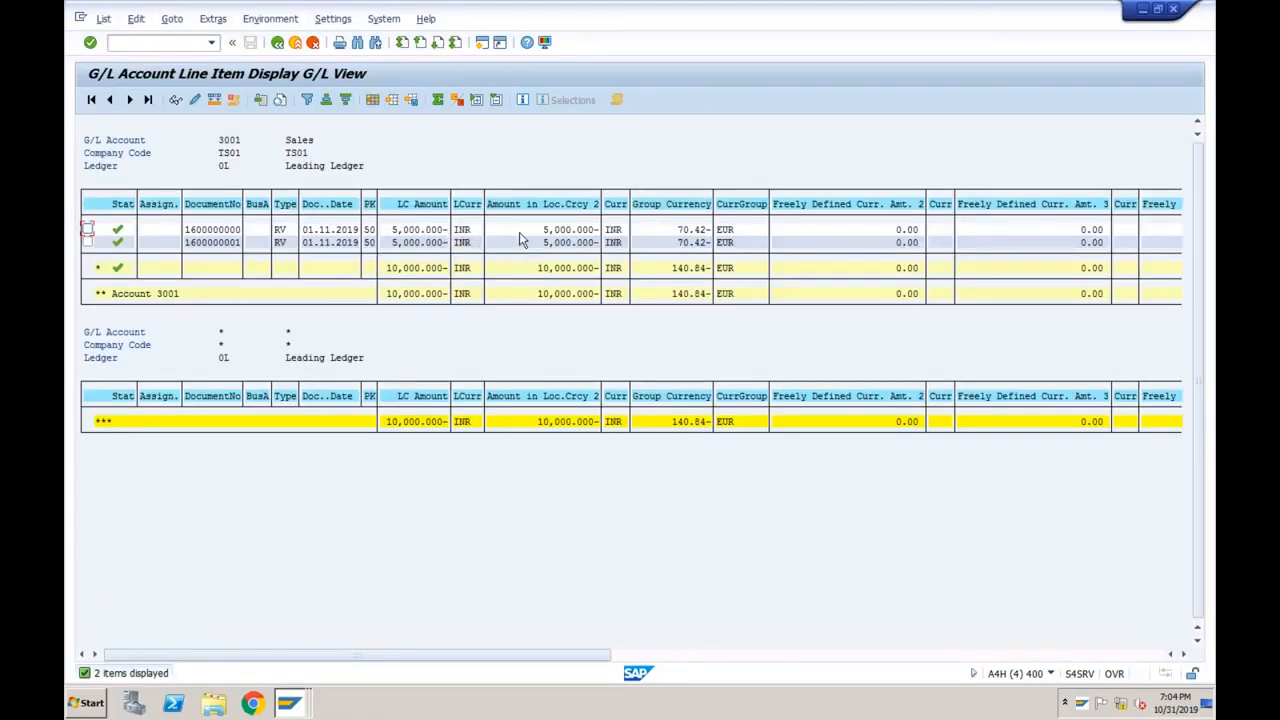
click(535, 268)
click(277, 43)
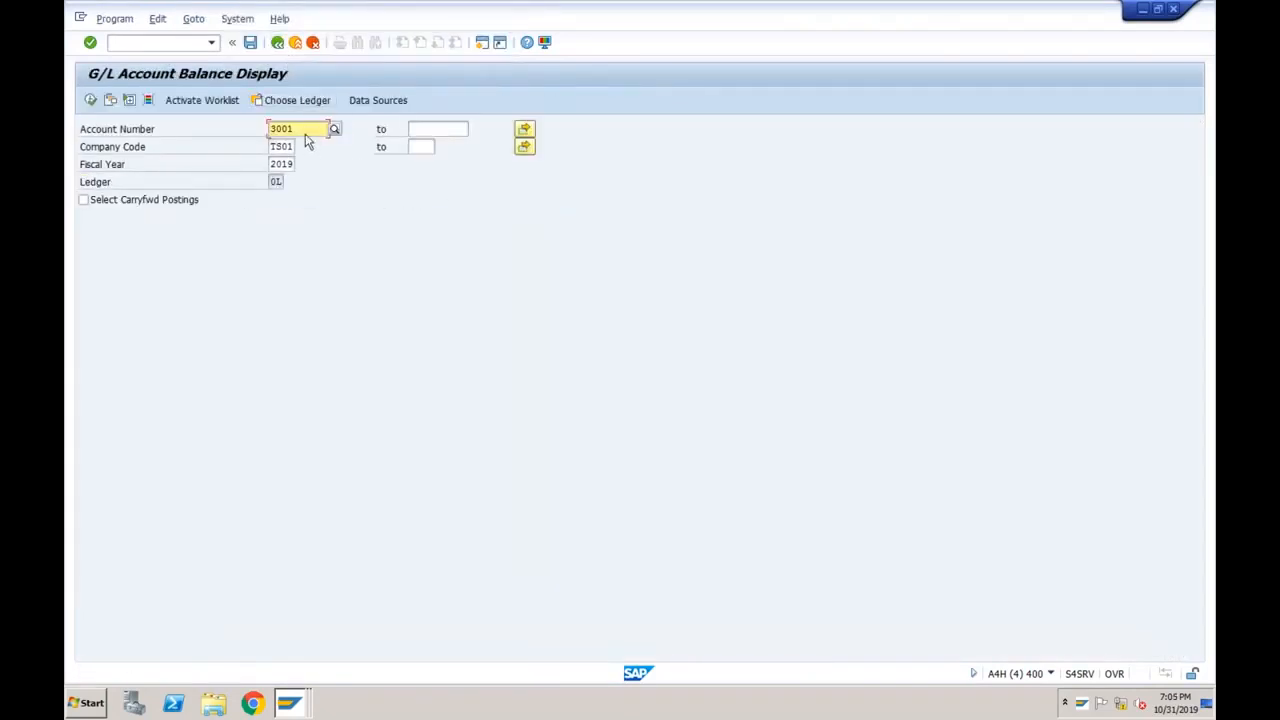
Rerun the account 3001 balance report with ledger T7 chosen.
click(316, 104)
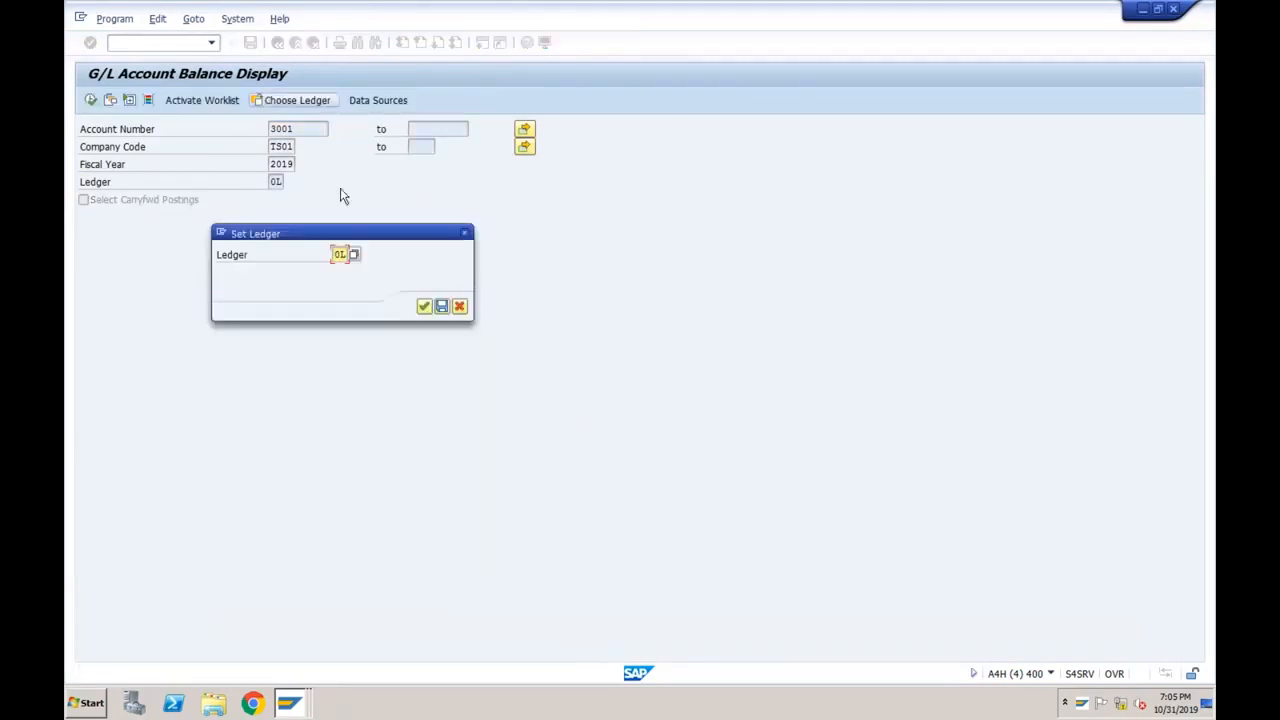
text(t7)
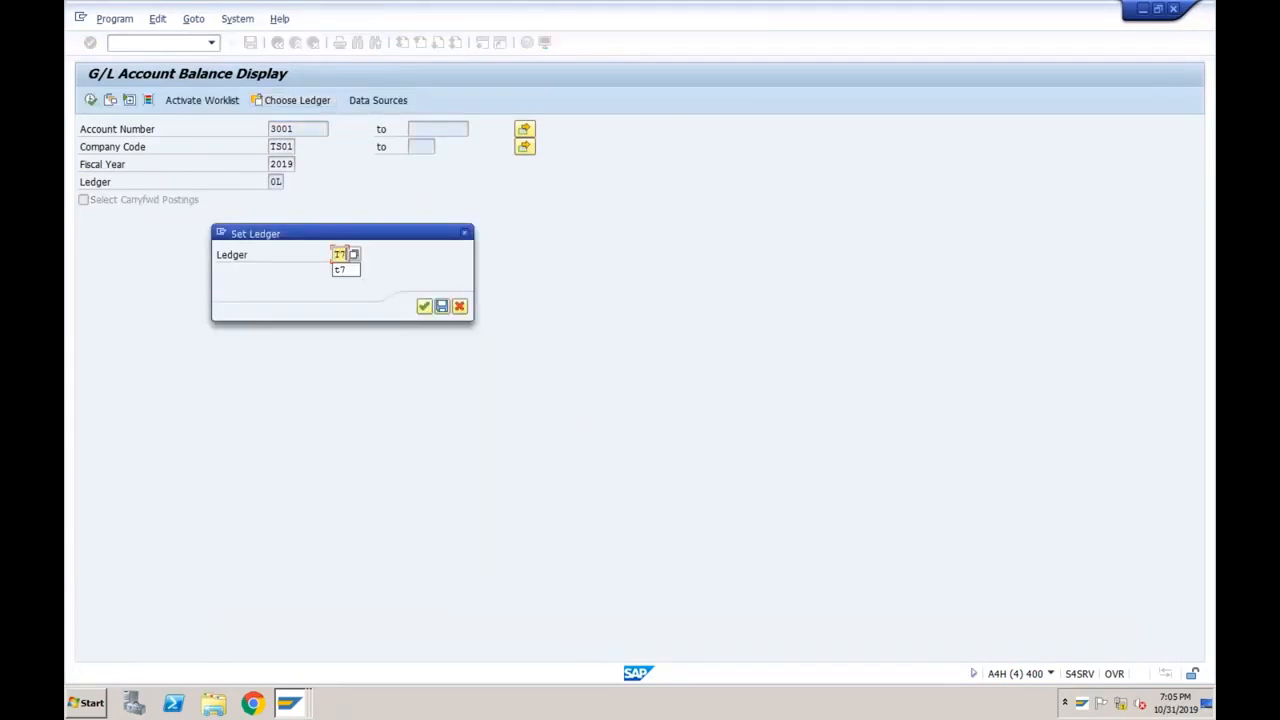
click(424, 307)
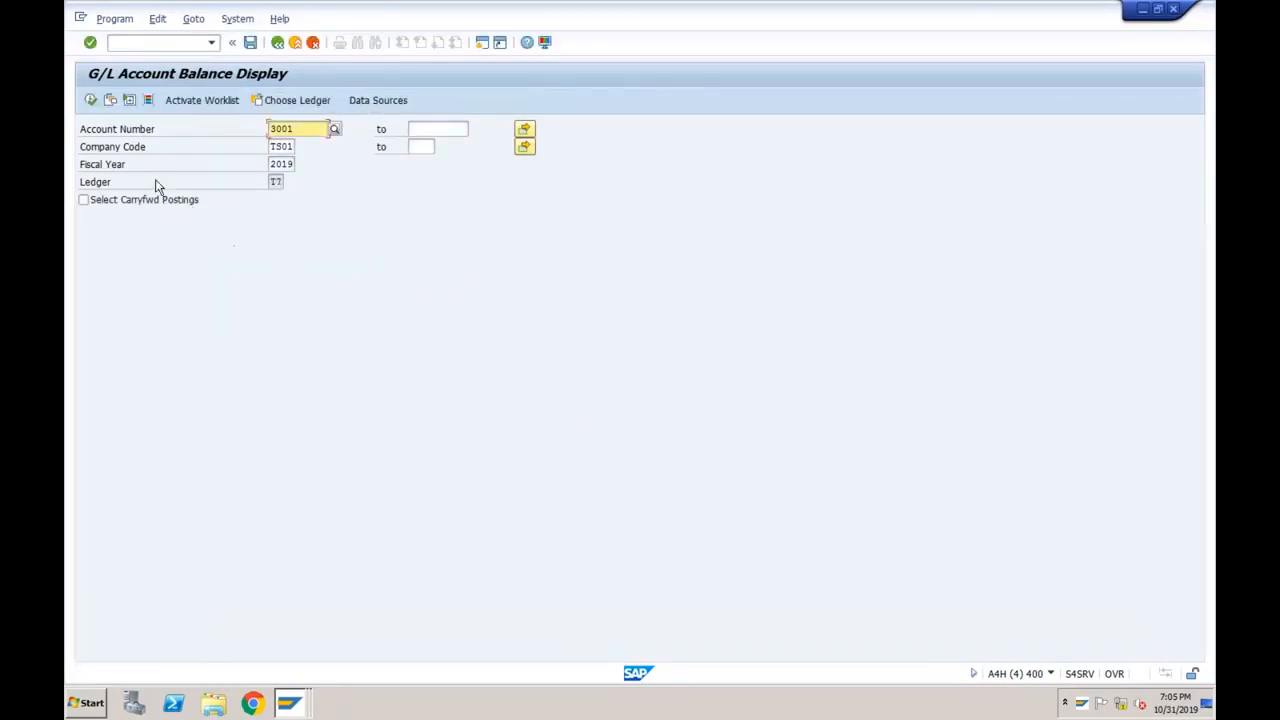
click(90, 101)
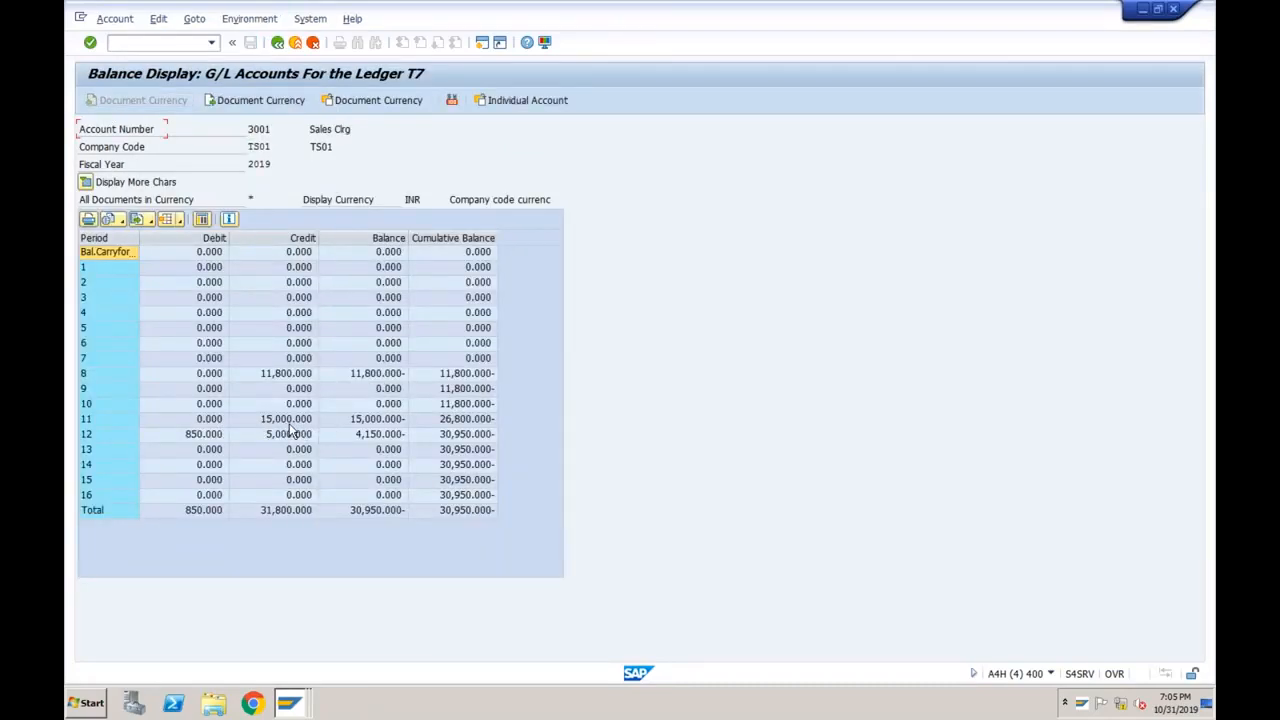
Open account 3001's period 11 line items in ledger T7 and locate predictive document PA000000A1.
click(225, 421)
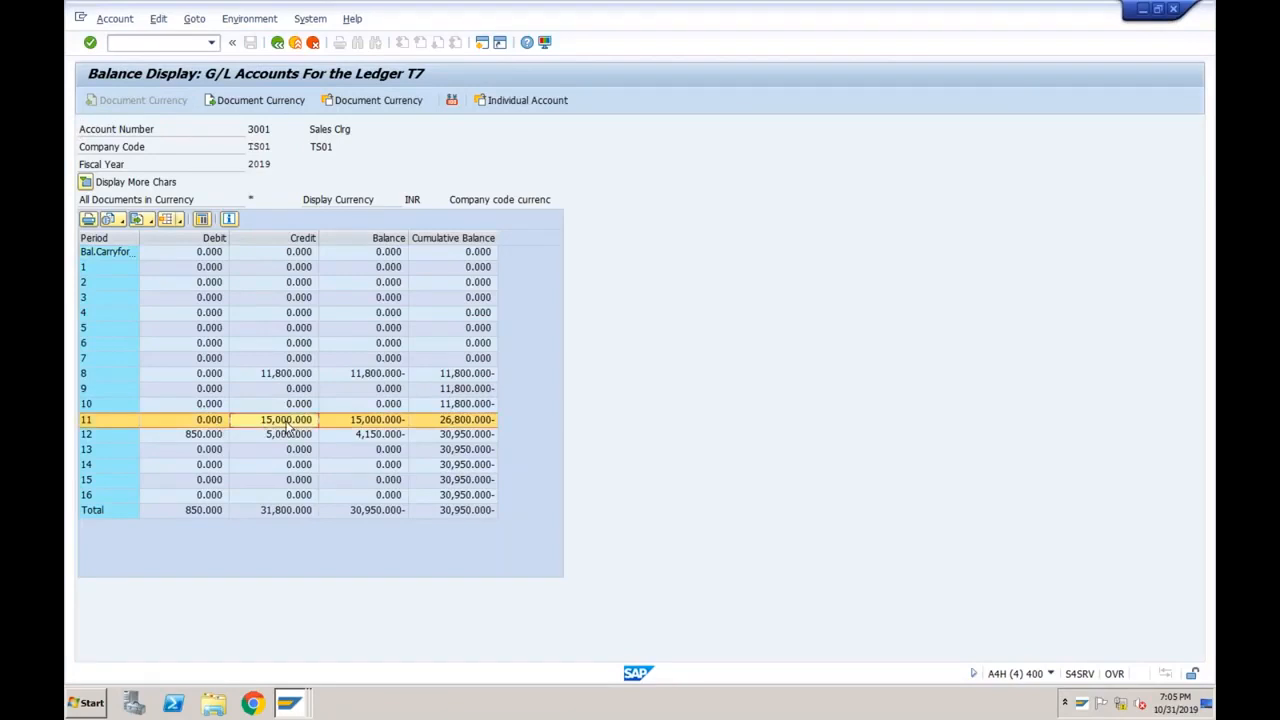
double_click(352, 421)
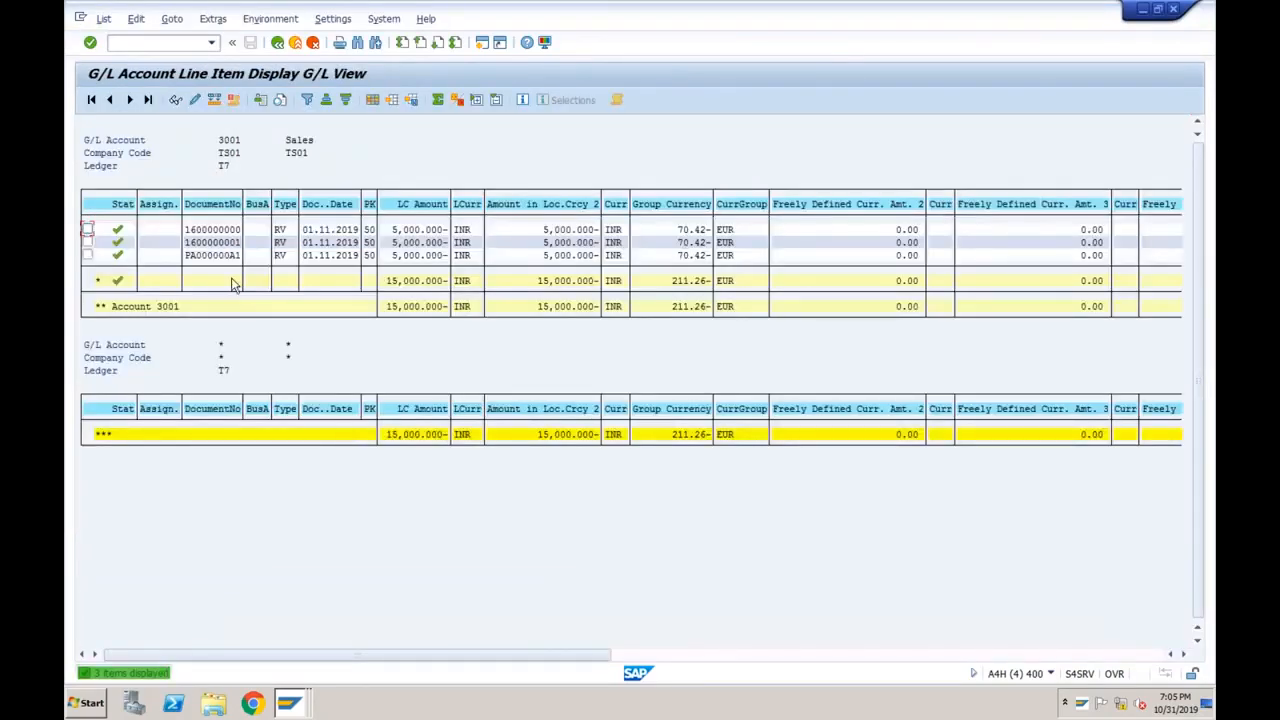
click(227, 255)
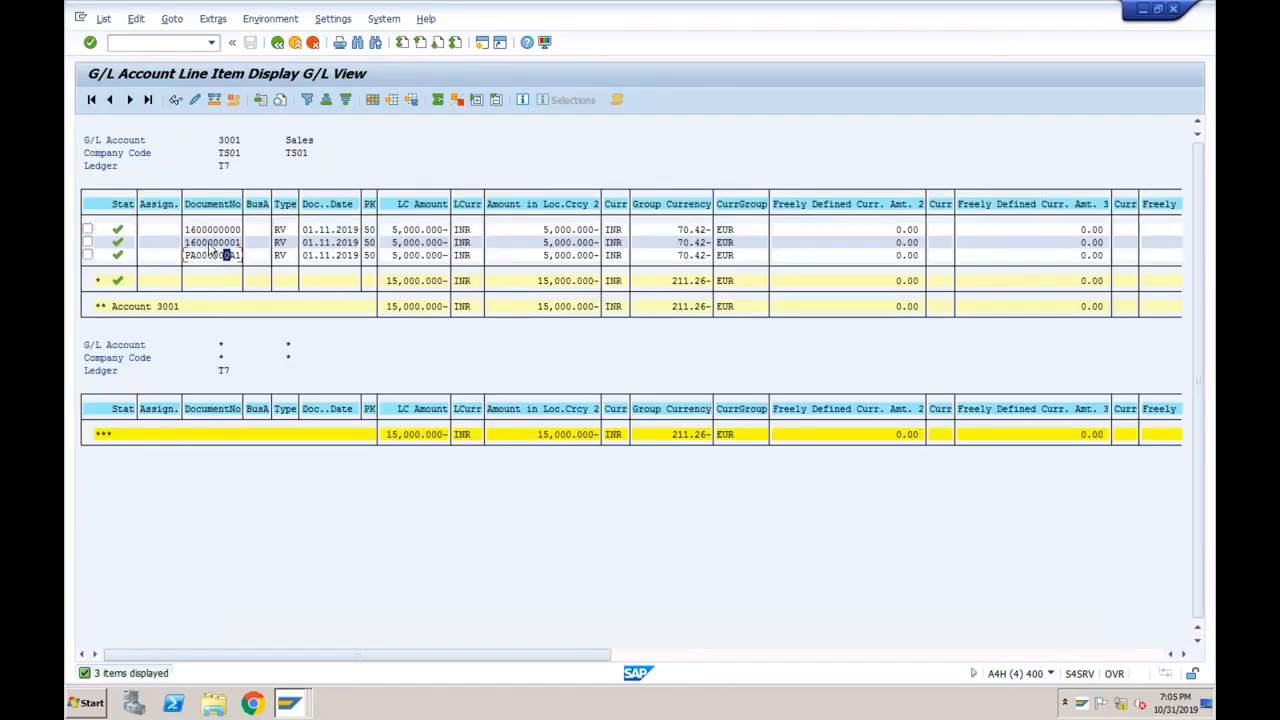
click(203, 255)
Display document PA000000A1, checking its ledger T7 lines on accounts 3001 and 2005 dated 01.11.2019.
click(227, 256)
click(175, 99)
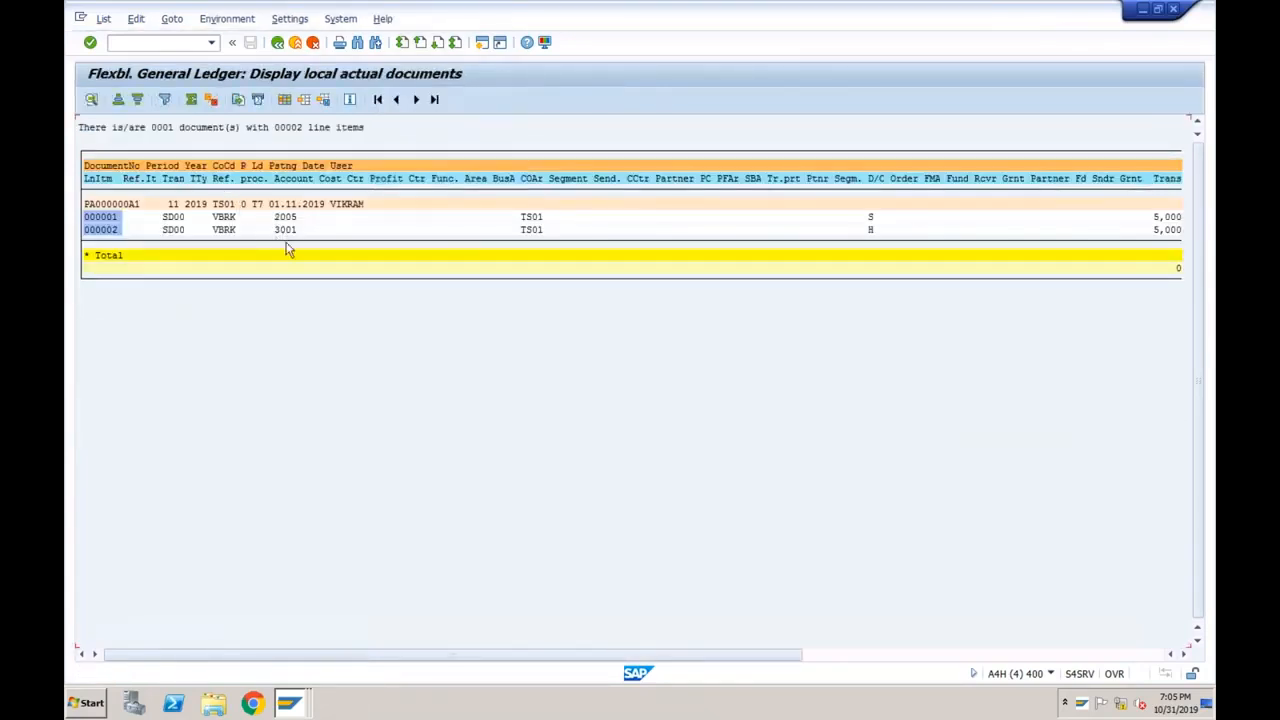
click(292, 230)
click(281, 216)
click(258, 204)
click(278, 204)
Return to the T7 line item list, then switch to the ACDOCA entries window.
click(277, 44)
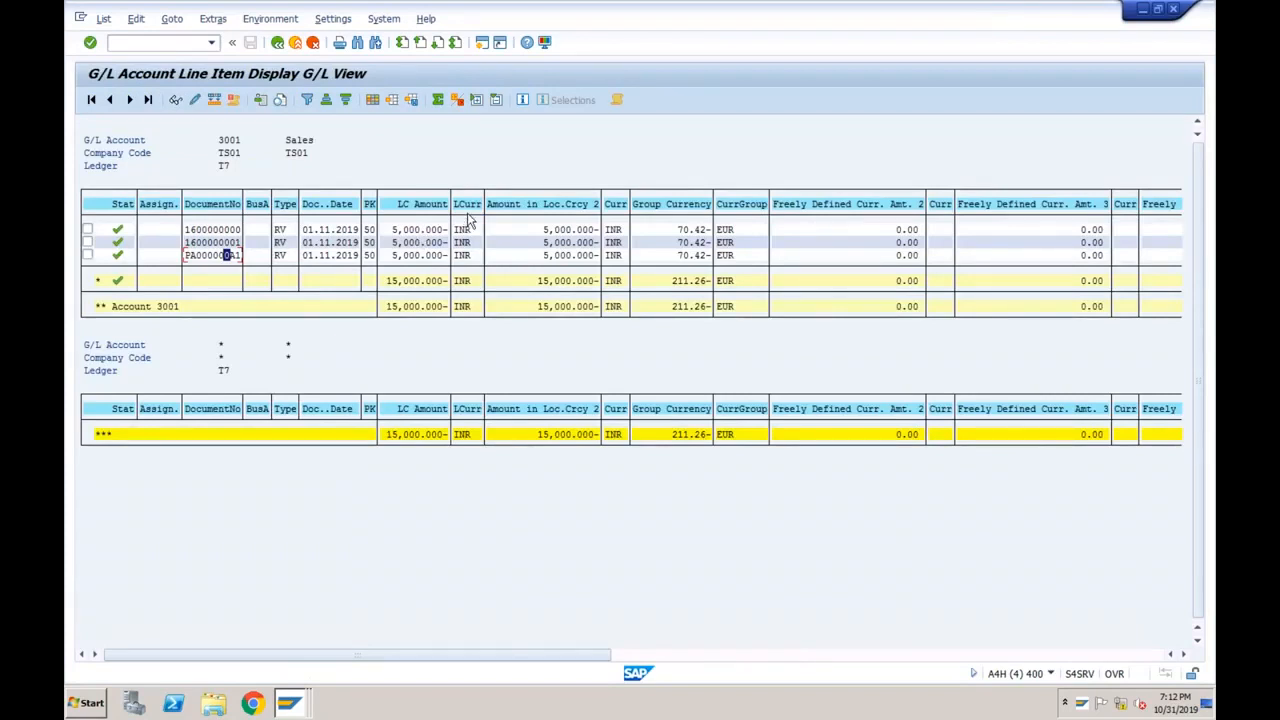
click(216, 258)
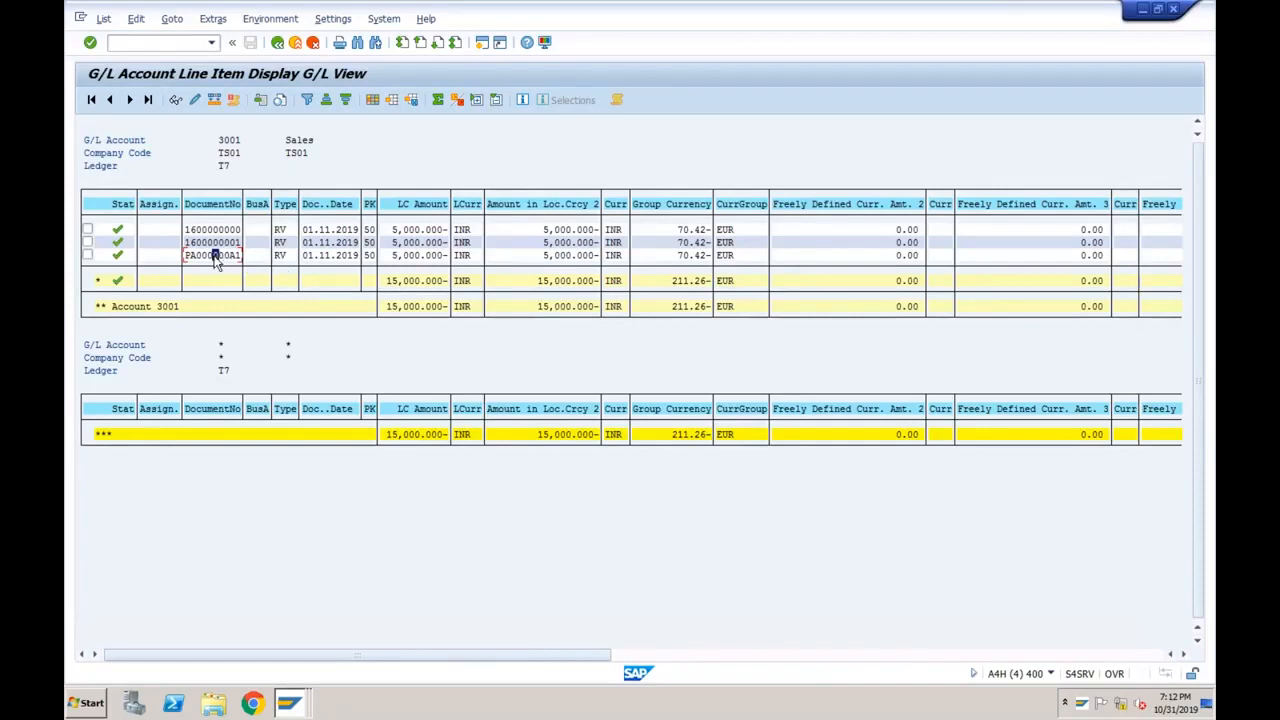
click(289, 701)
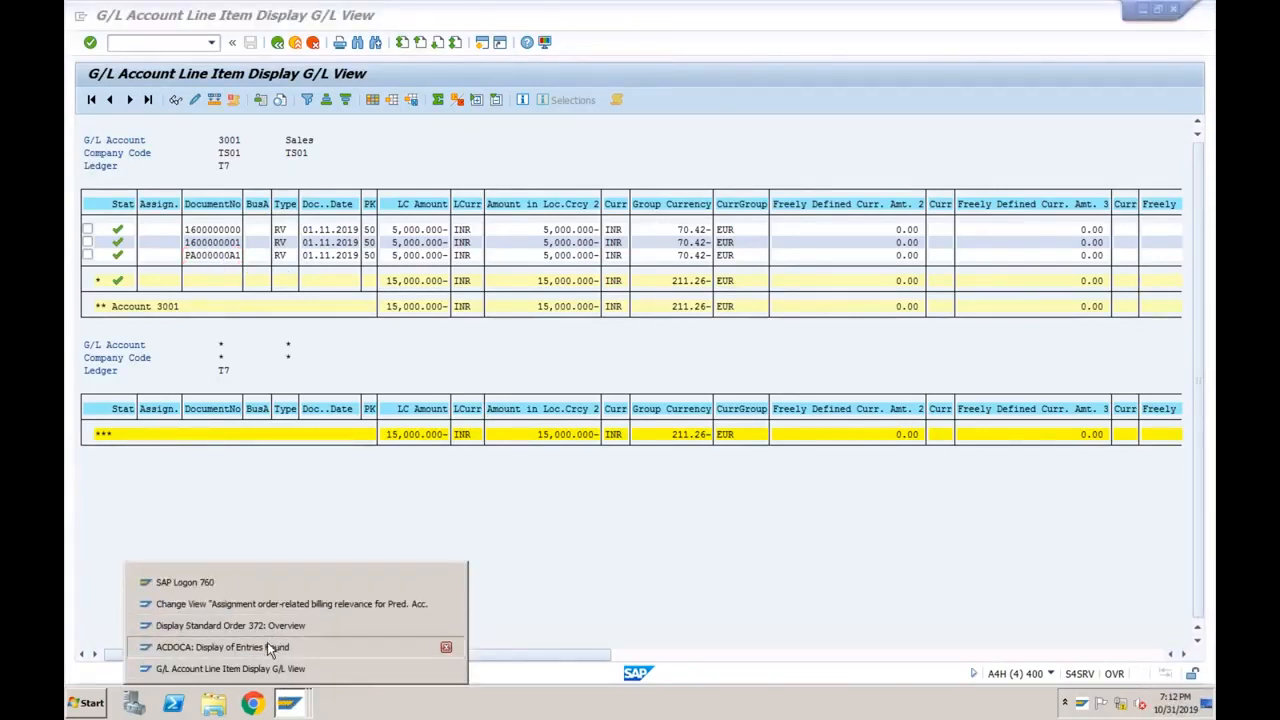
click(267, 647)
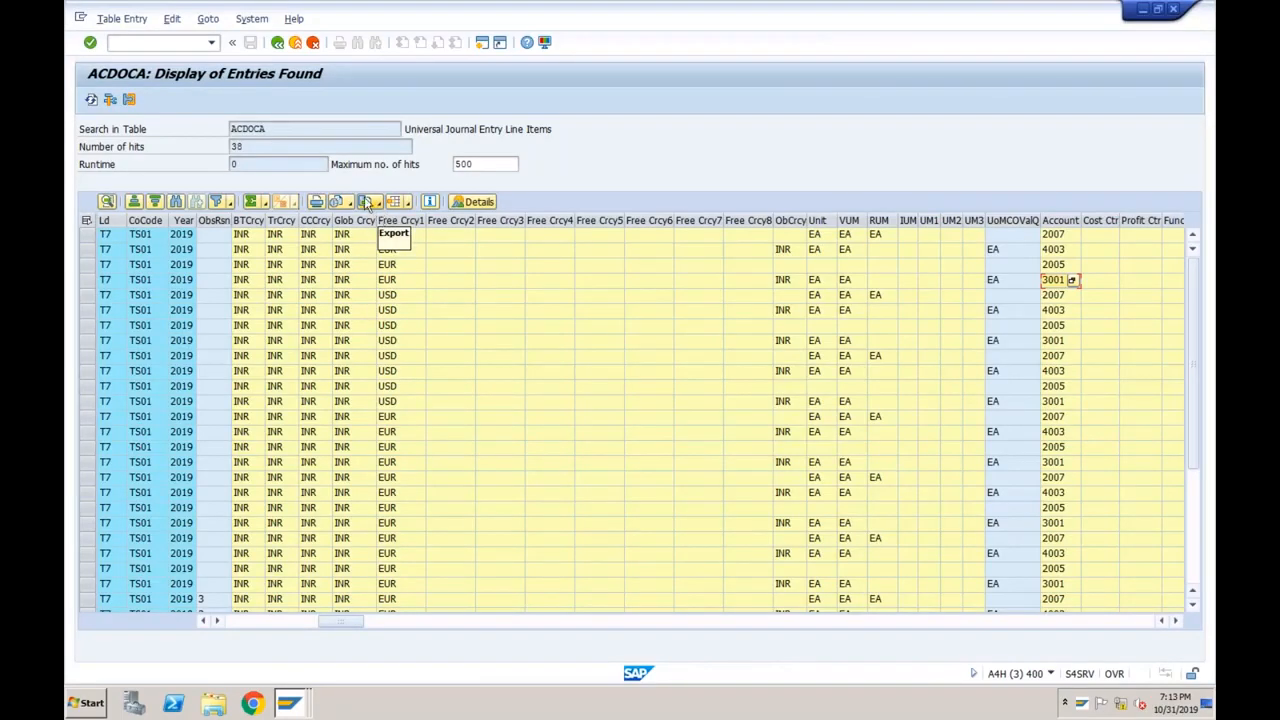
Run /n/AIF/IFMON from the transaction history to show the /FINPR messages.
click(213, 46)
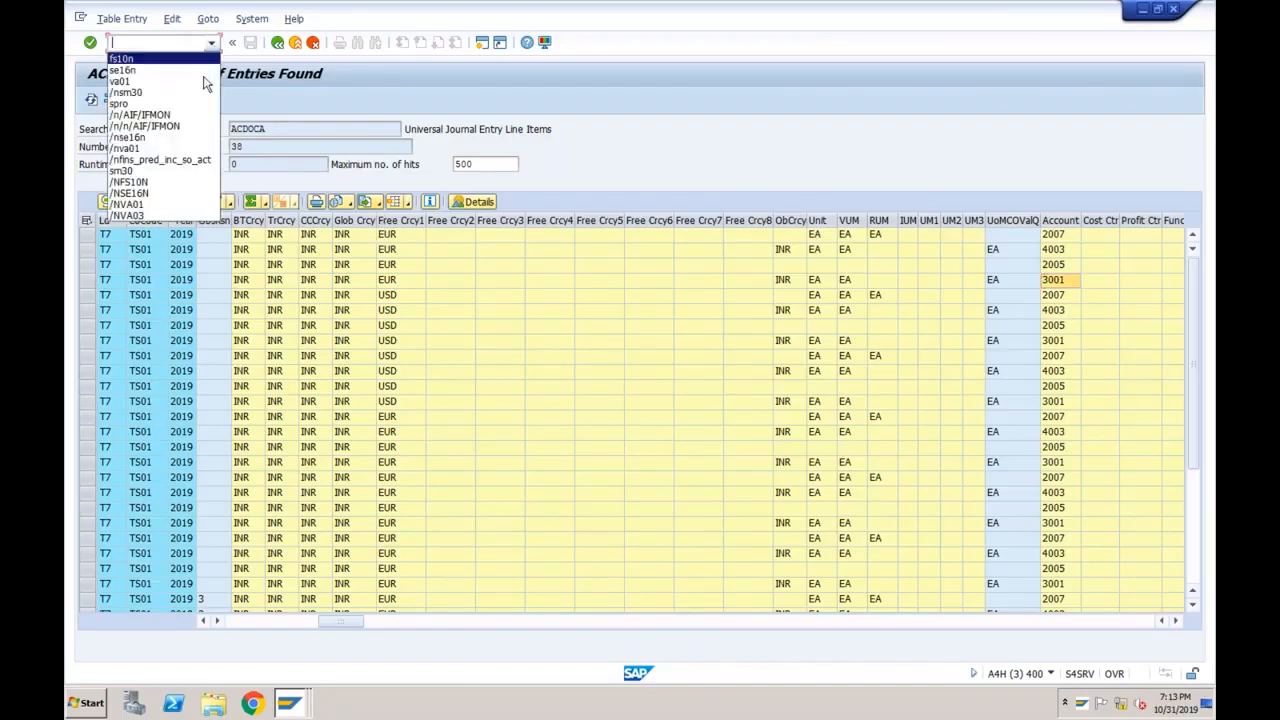
click(179, 117)
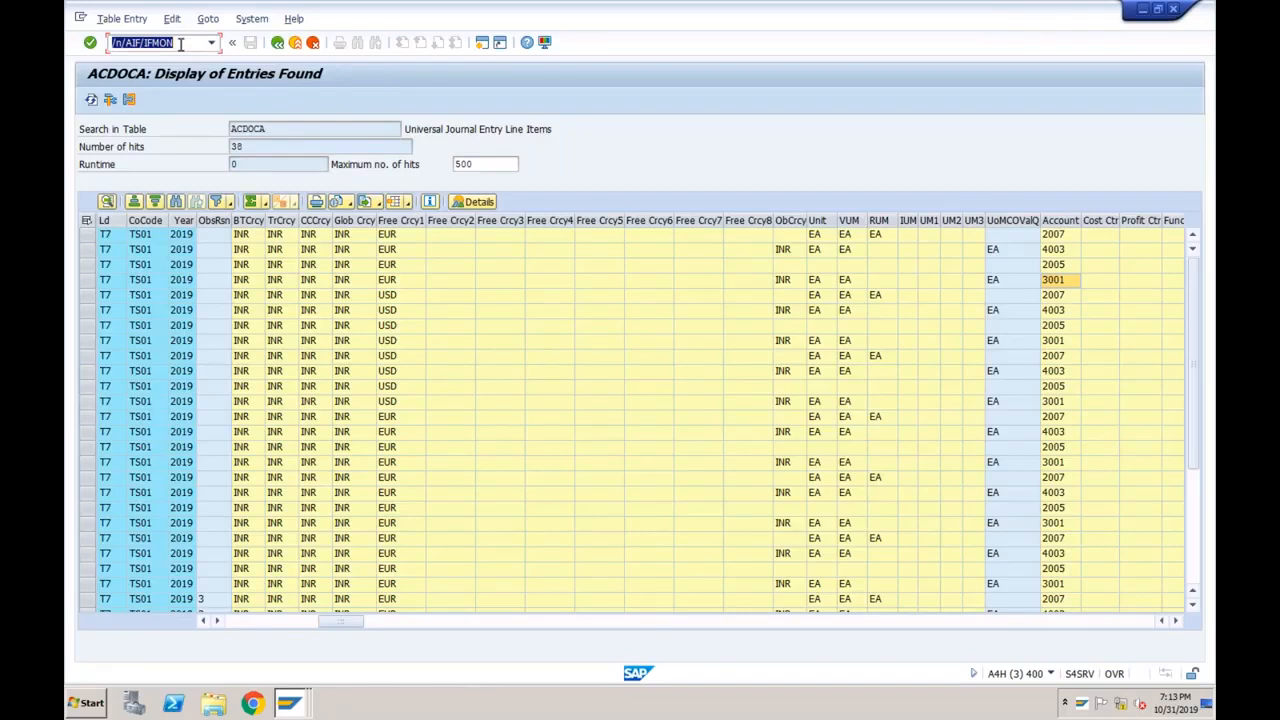
key(Return)
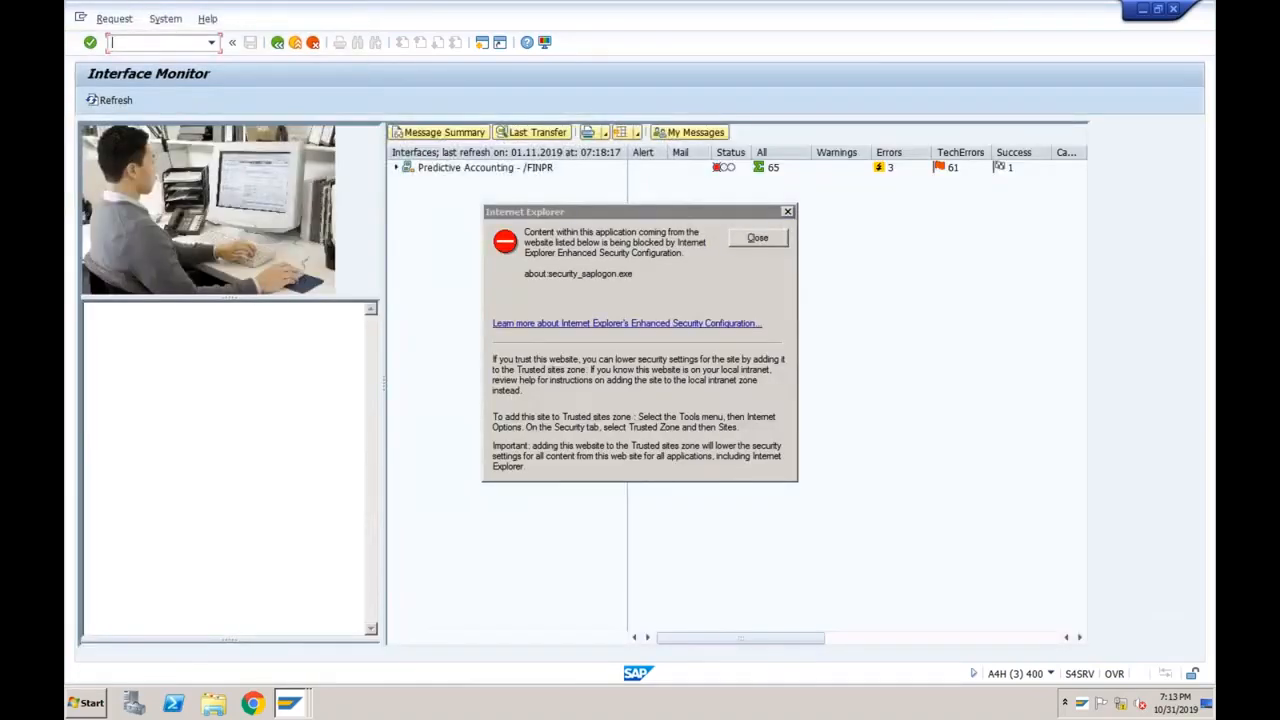
Dismiss the IE warning and open error handling for /FINPR Accounting Notification of a Sales Order.
click(756, 238)
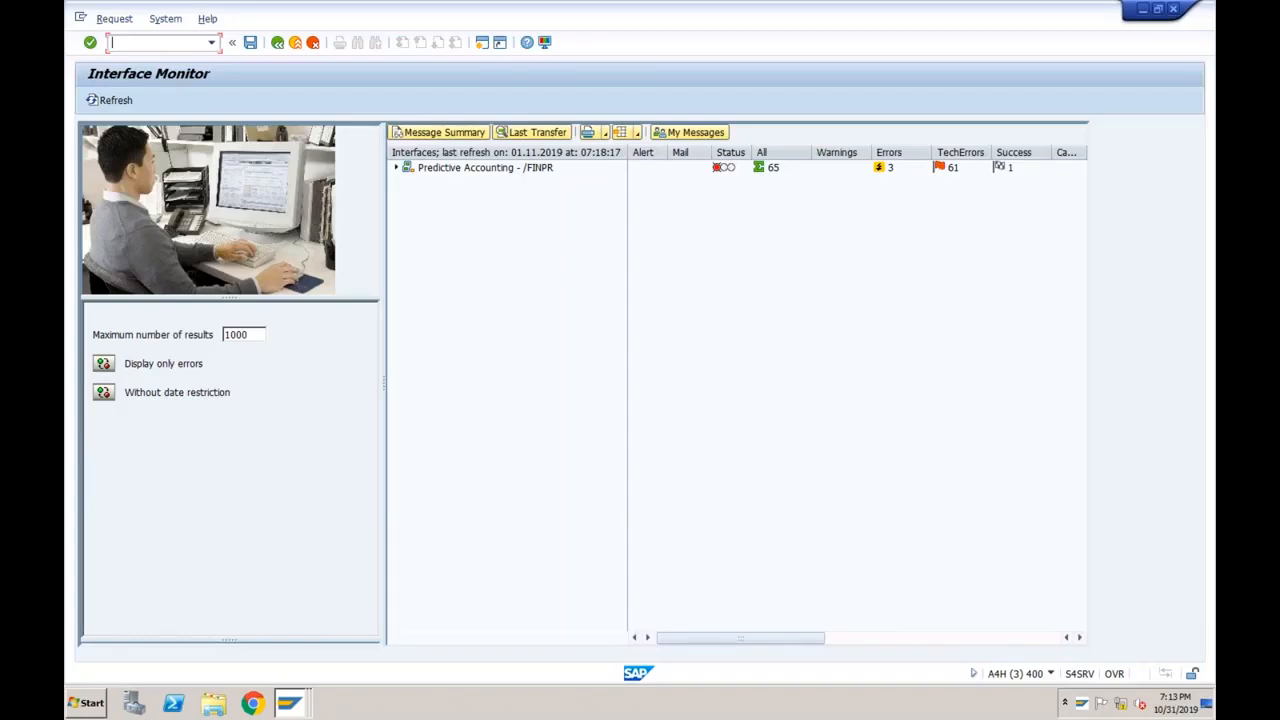
click(396, 169)
click(441, 185)
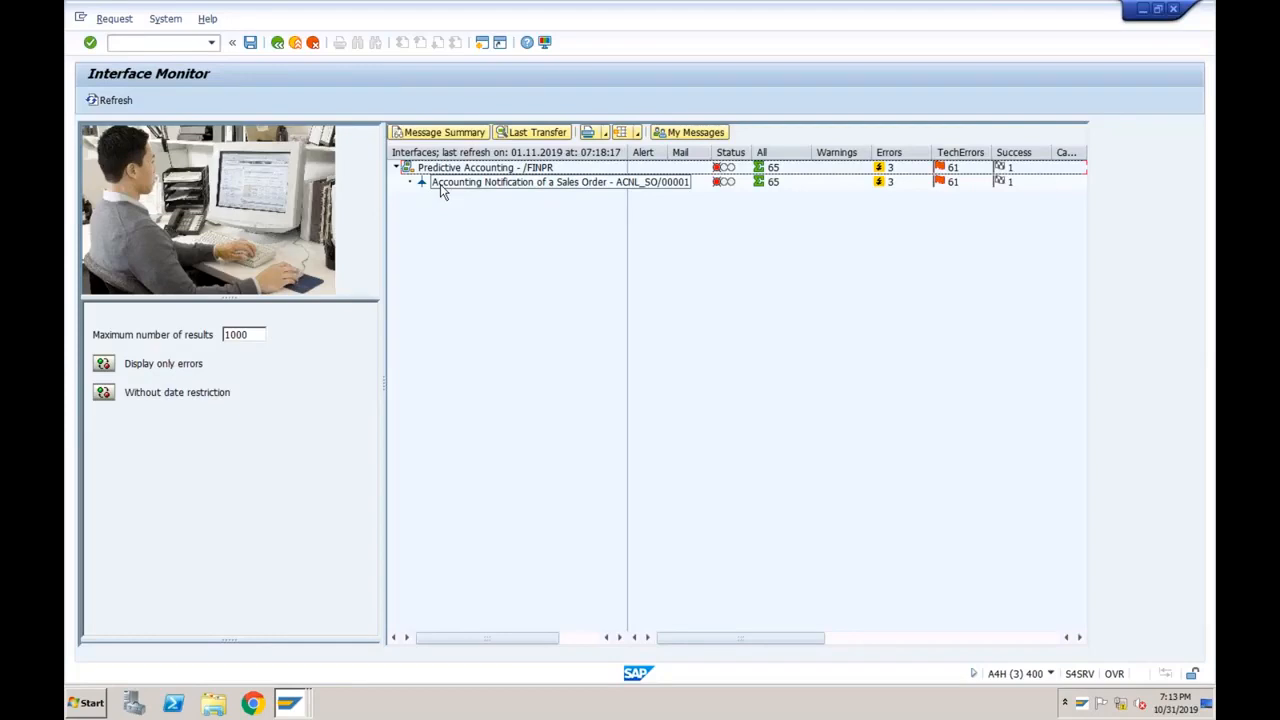
double_click(456, 185)
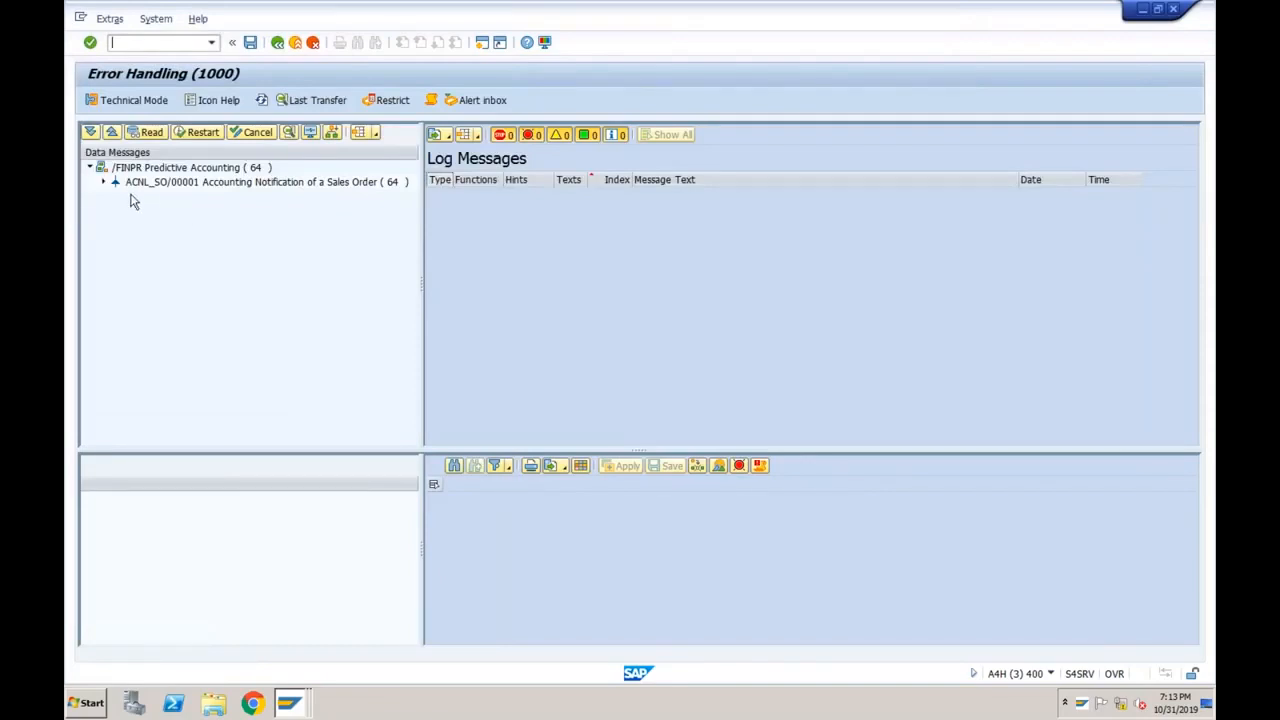
Inspect the sales order data of ACNL_SO/00001 message 1 from 01.11.2019 04:04:41.
click(103, 182)
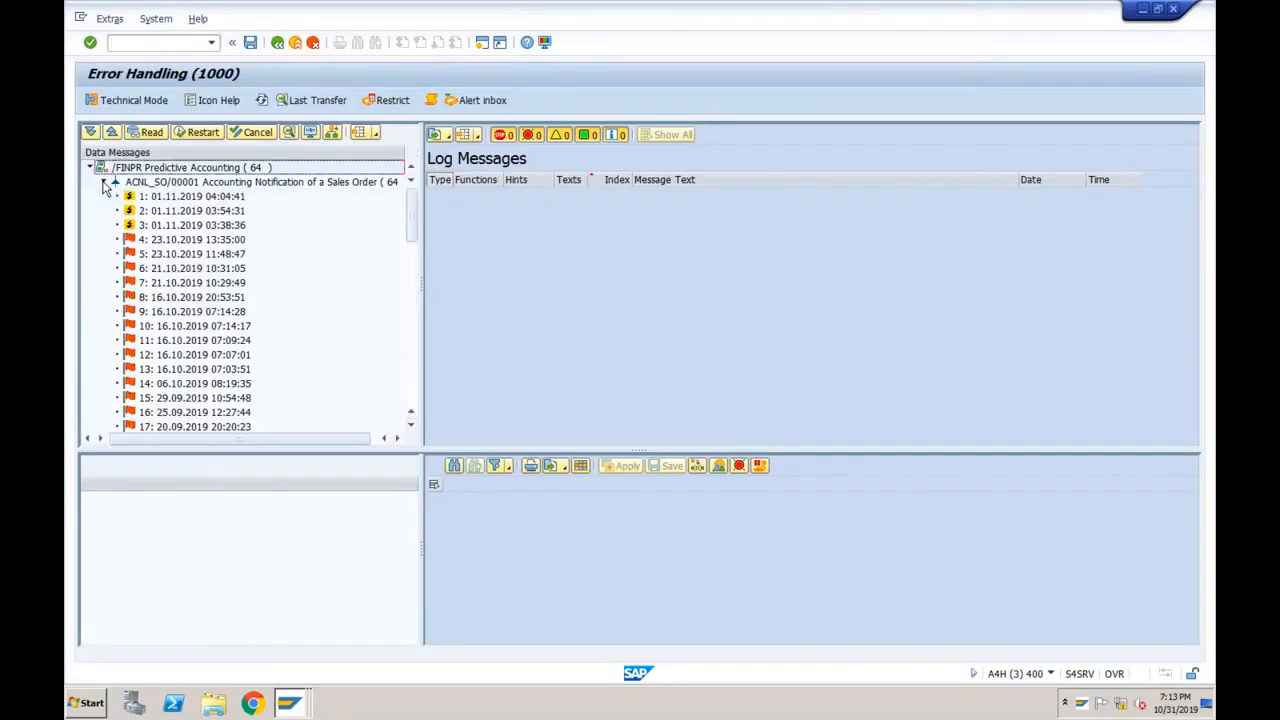
click(175, 198)
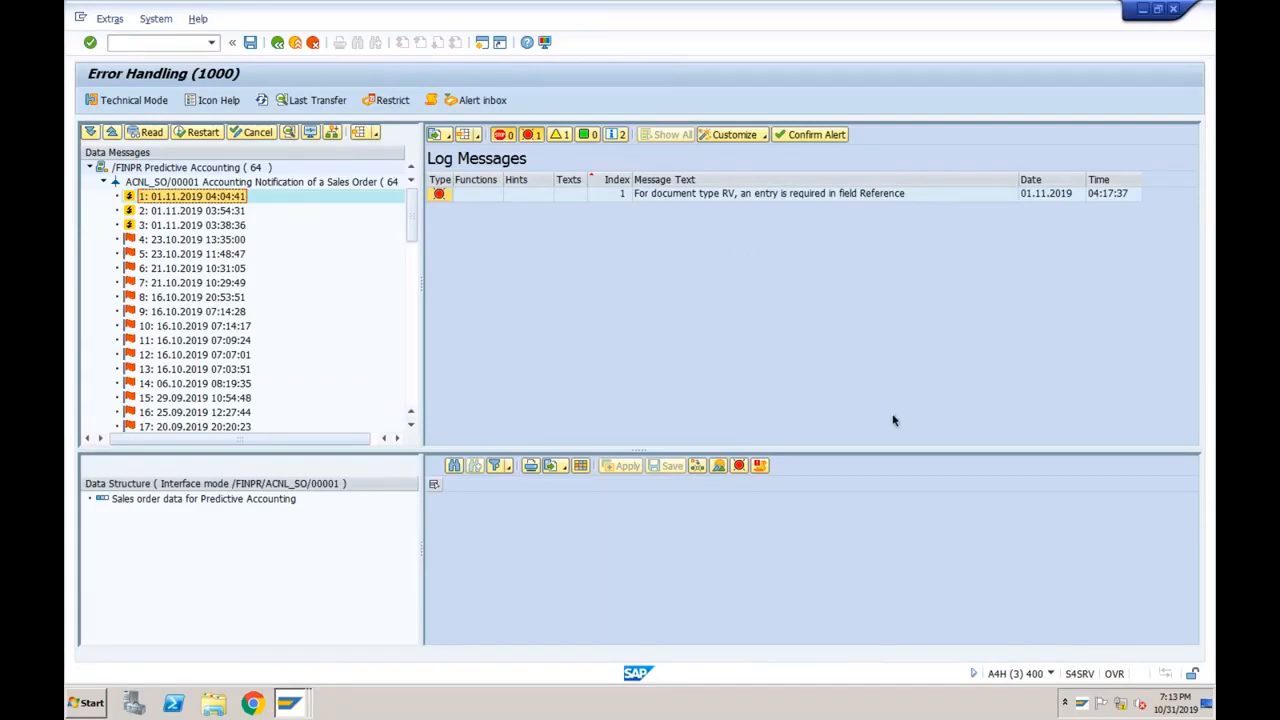
double_click(286, 502)
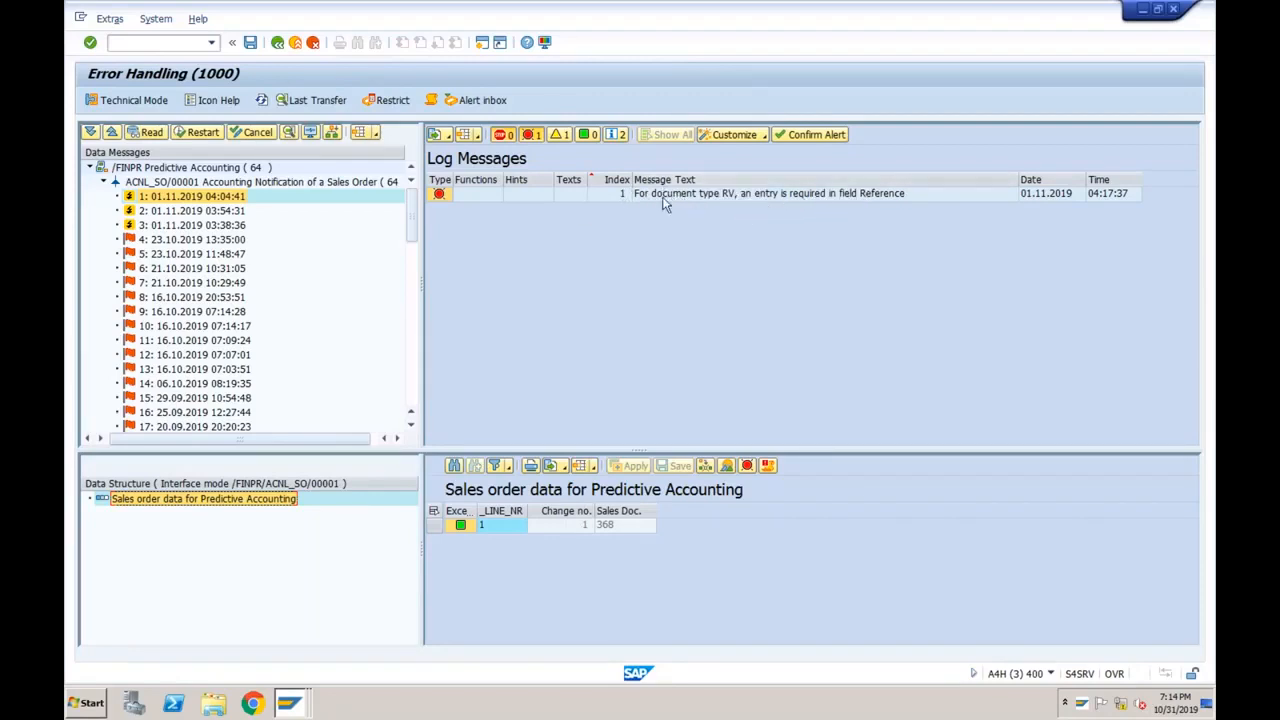
Restart the message with the missing Reference field error, confirming with Yes.
click(441, 195)
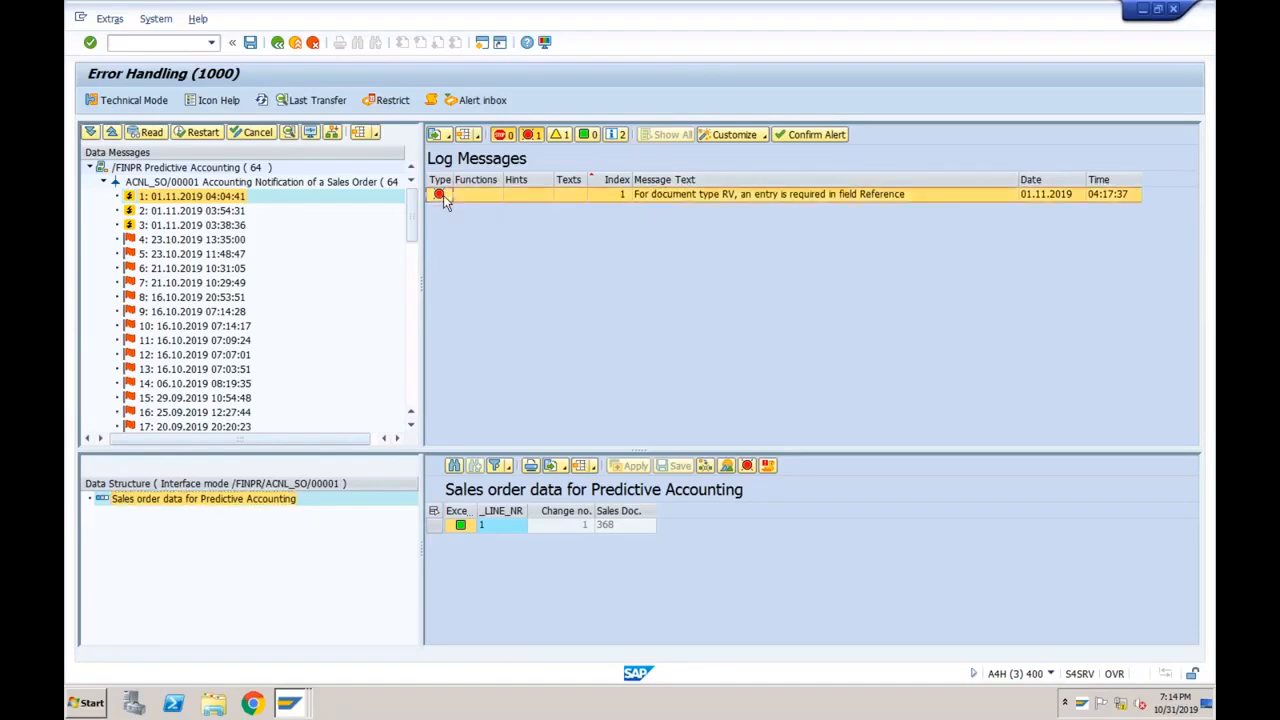
click(196, 134)
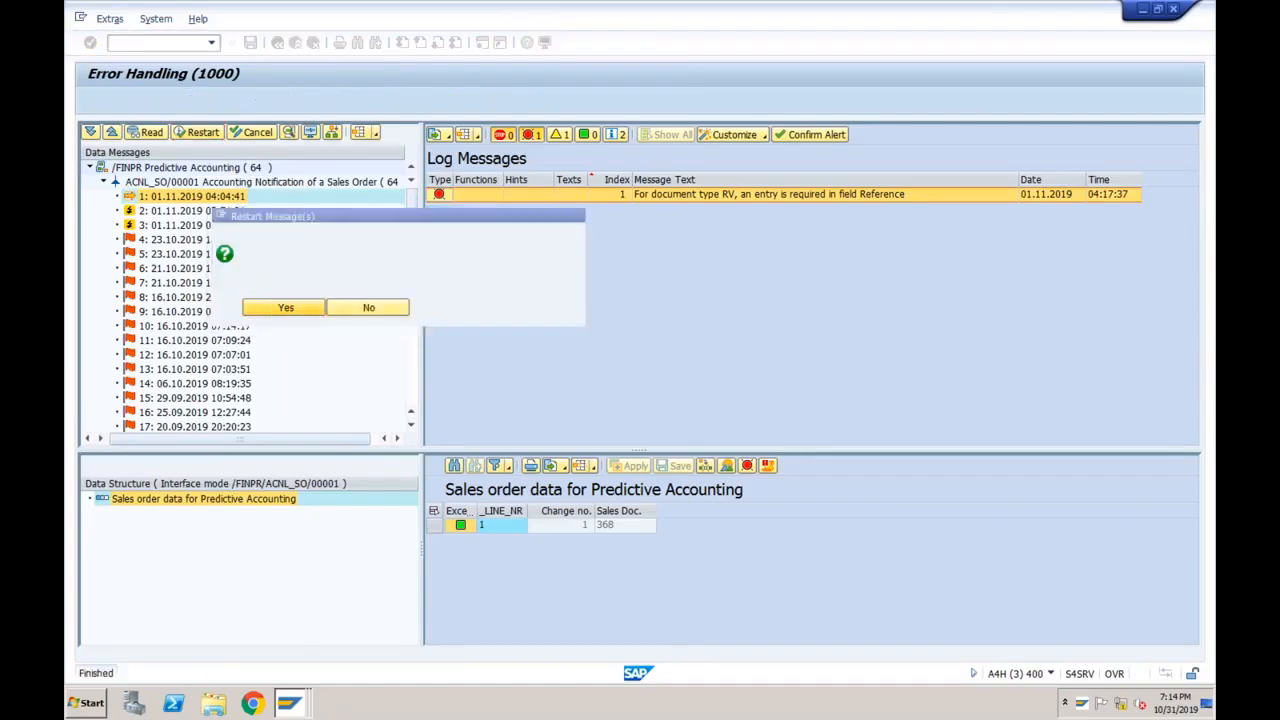
click(285, 307)
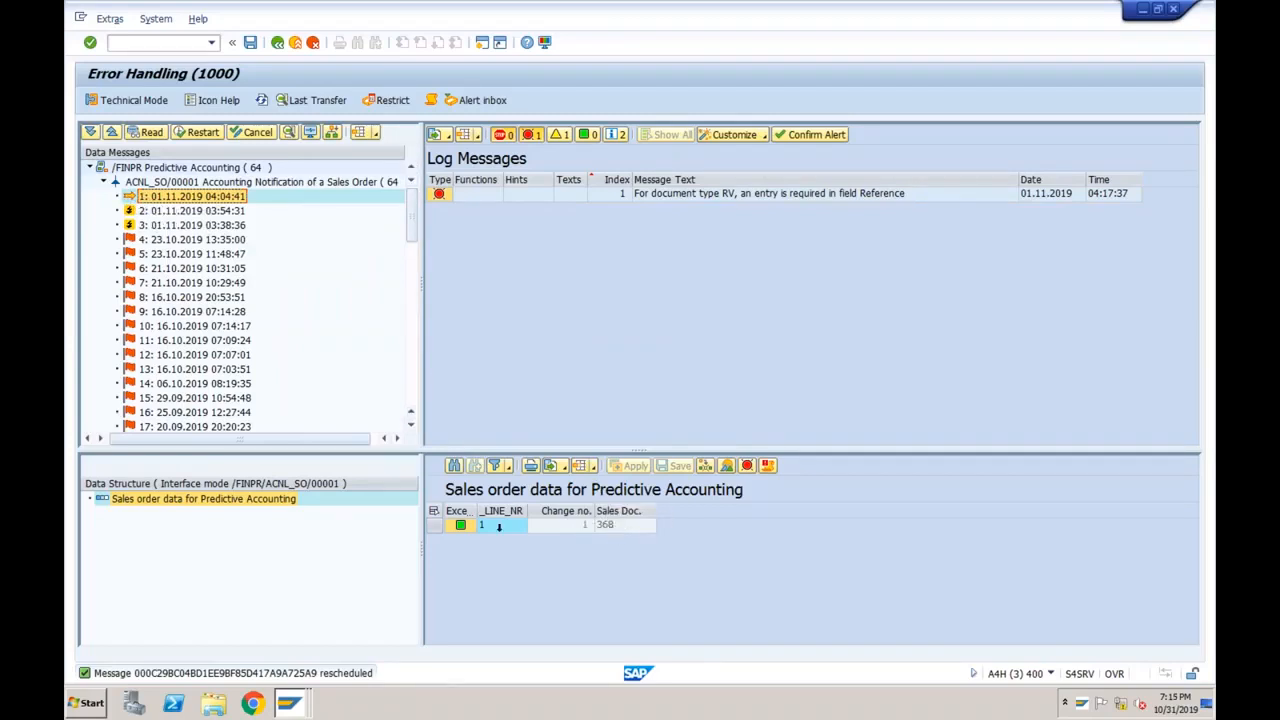
click(291, 704)
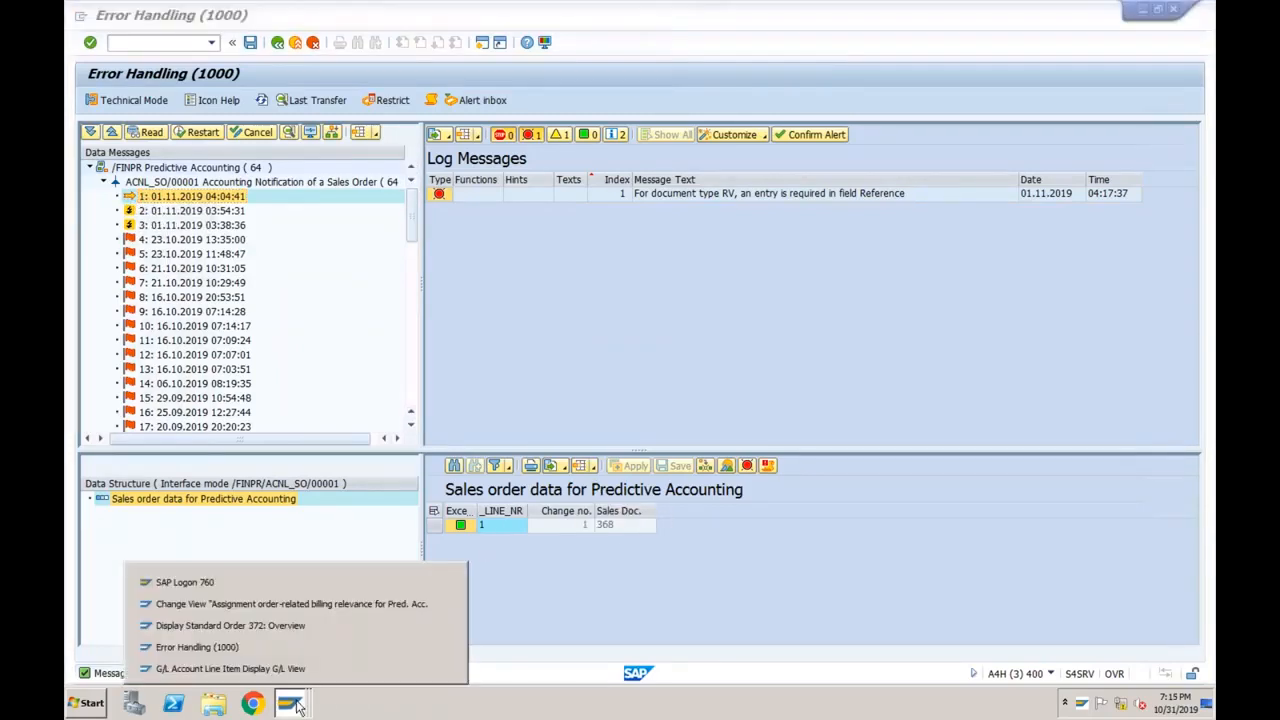
Start transaction /nse16n from the standard order 372 window.
click(271, 625)
click(113, 42)
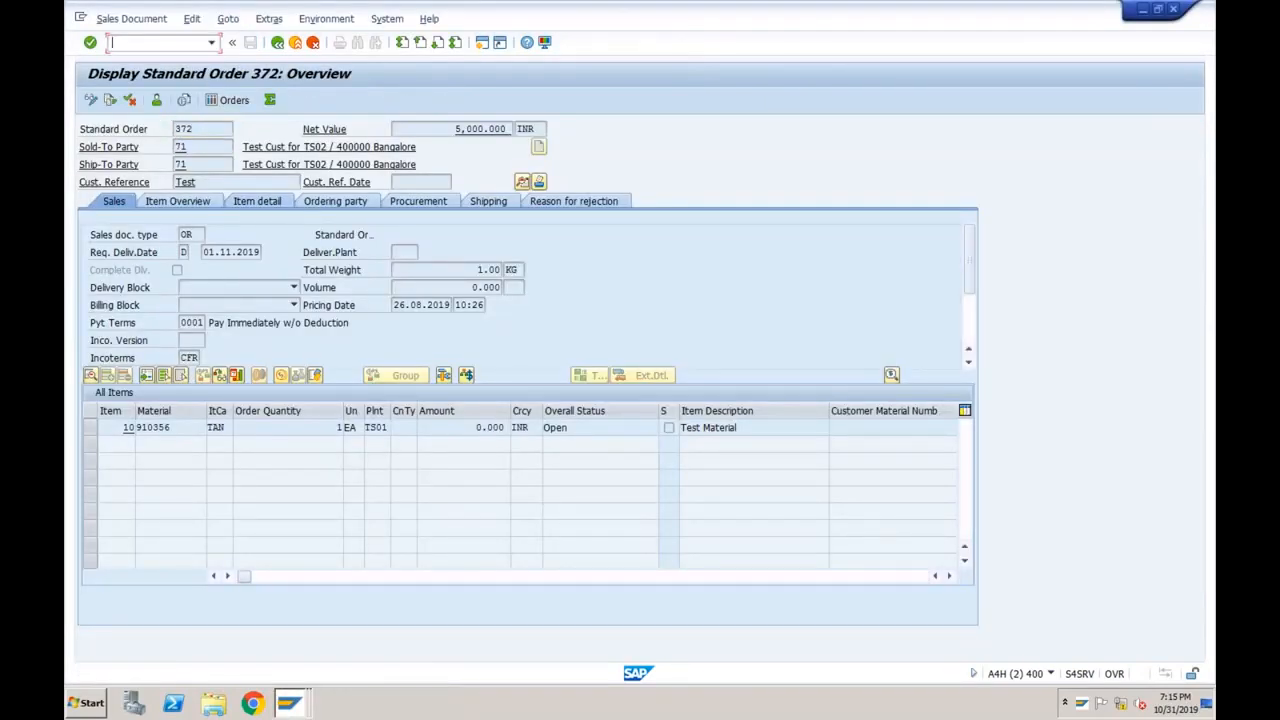
text(/nse16n)
key(Return)
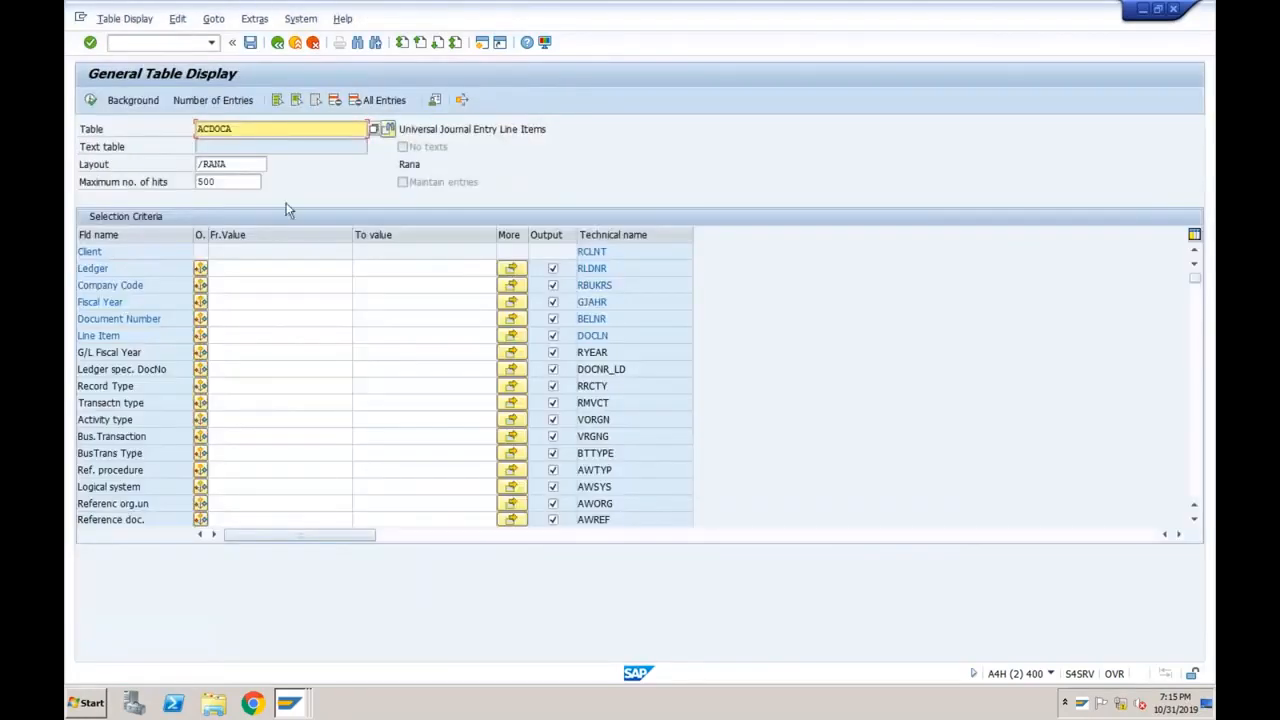
Filter ACDOCA by company code ts01 and ledger T7 and execute, returning 42 entries.
click(246, 287)
click(245, 289)
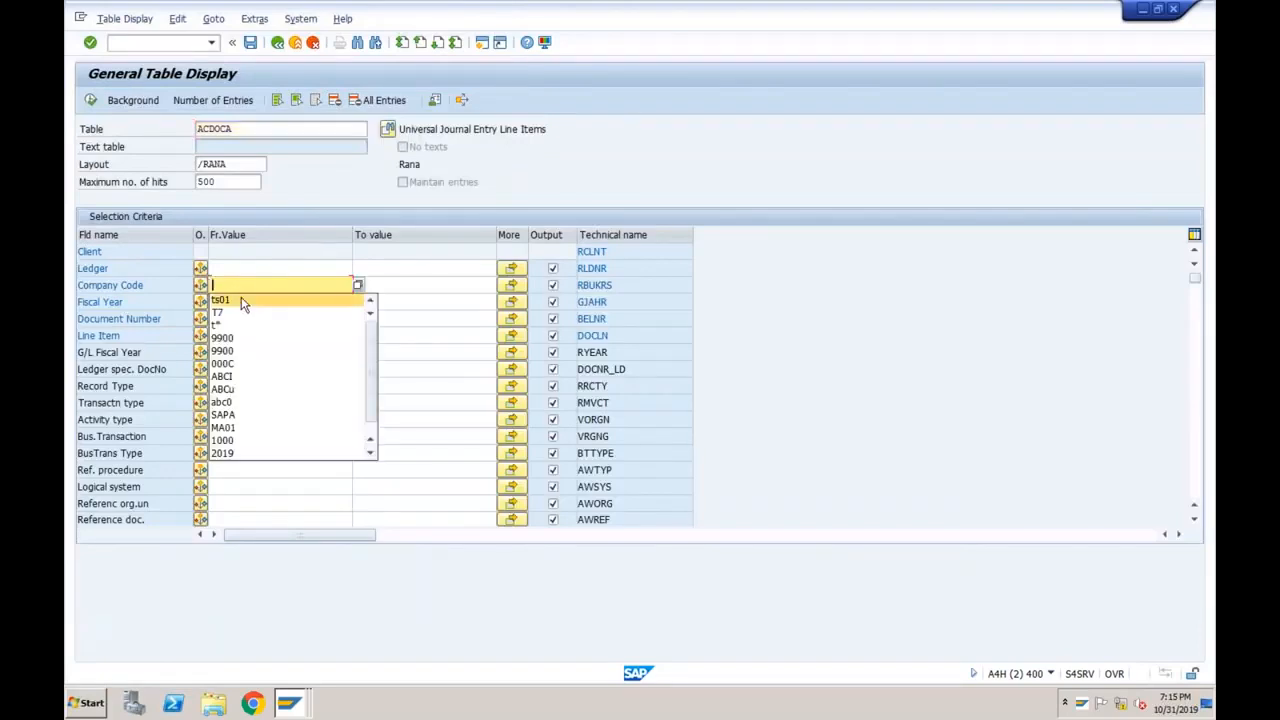
click(230, 272)
click(230, 272)
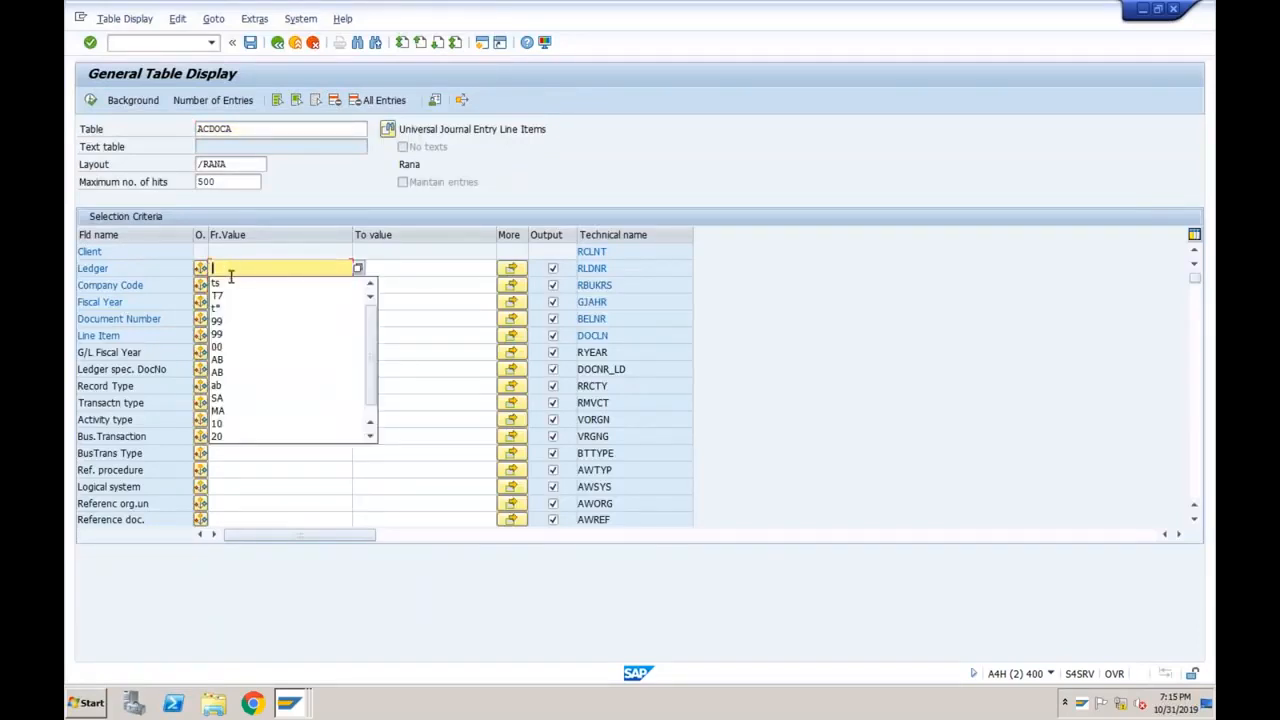
click(227, 294)
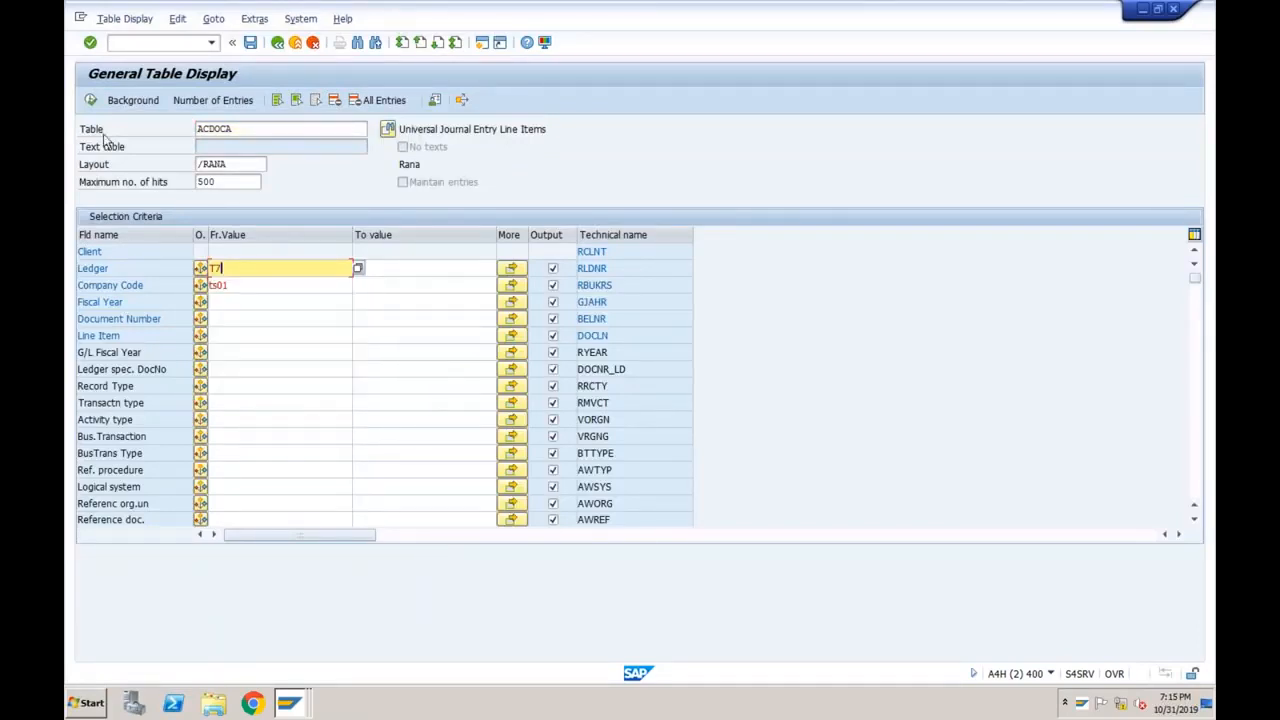
click(89, 102)
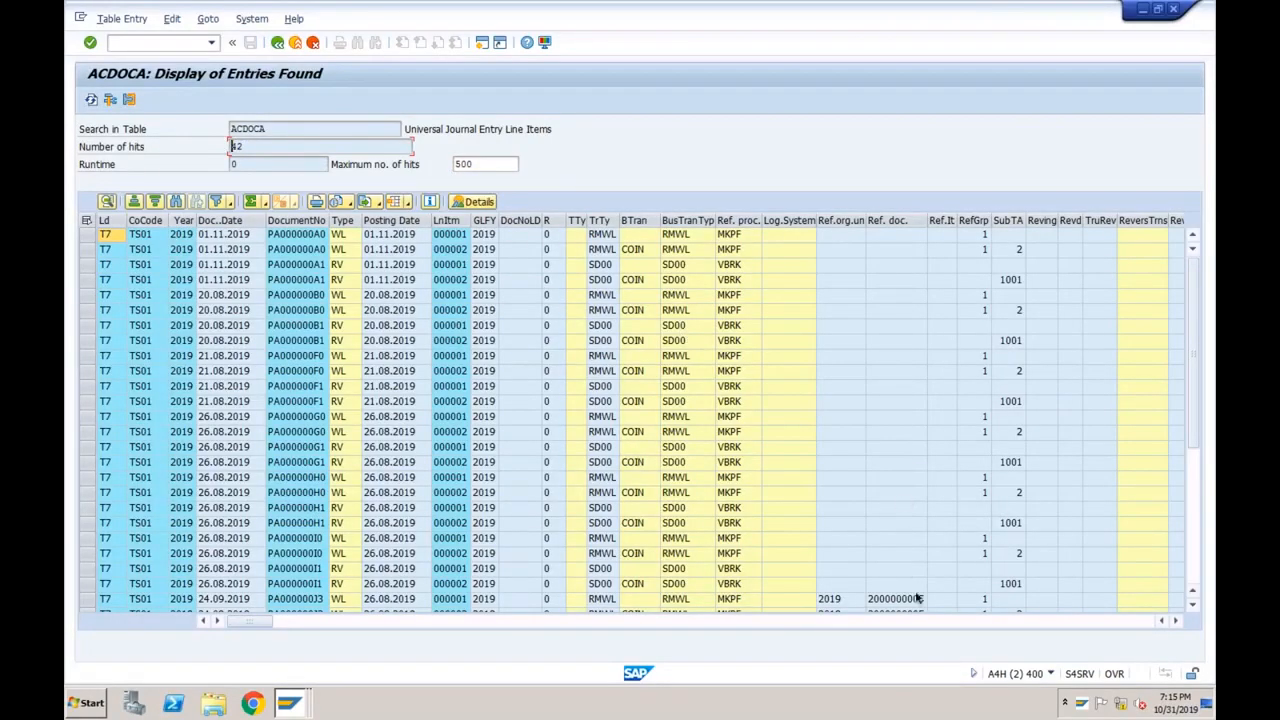
Select the four ledger T7 rows at the list bottom whose source document is sales order 368.
click(832, 624)
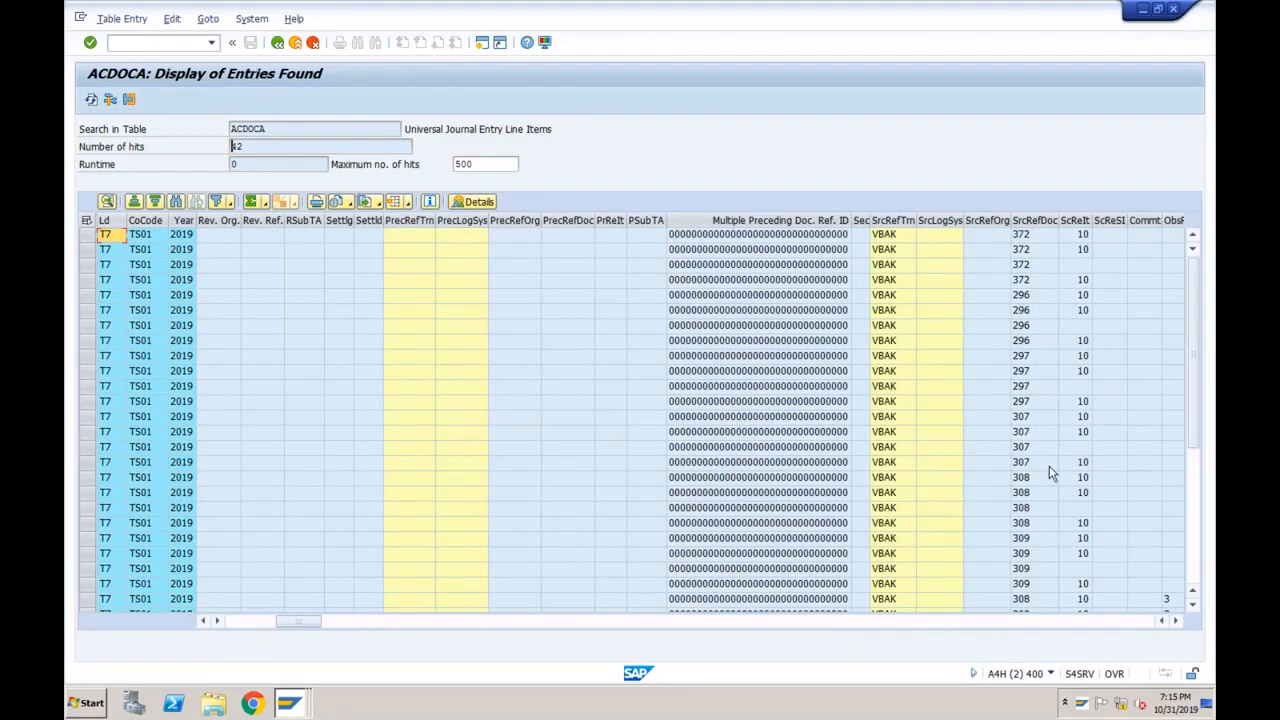
click(1196, 497)
click(1196, 497)
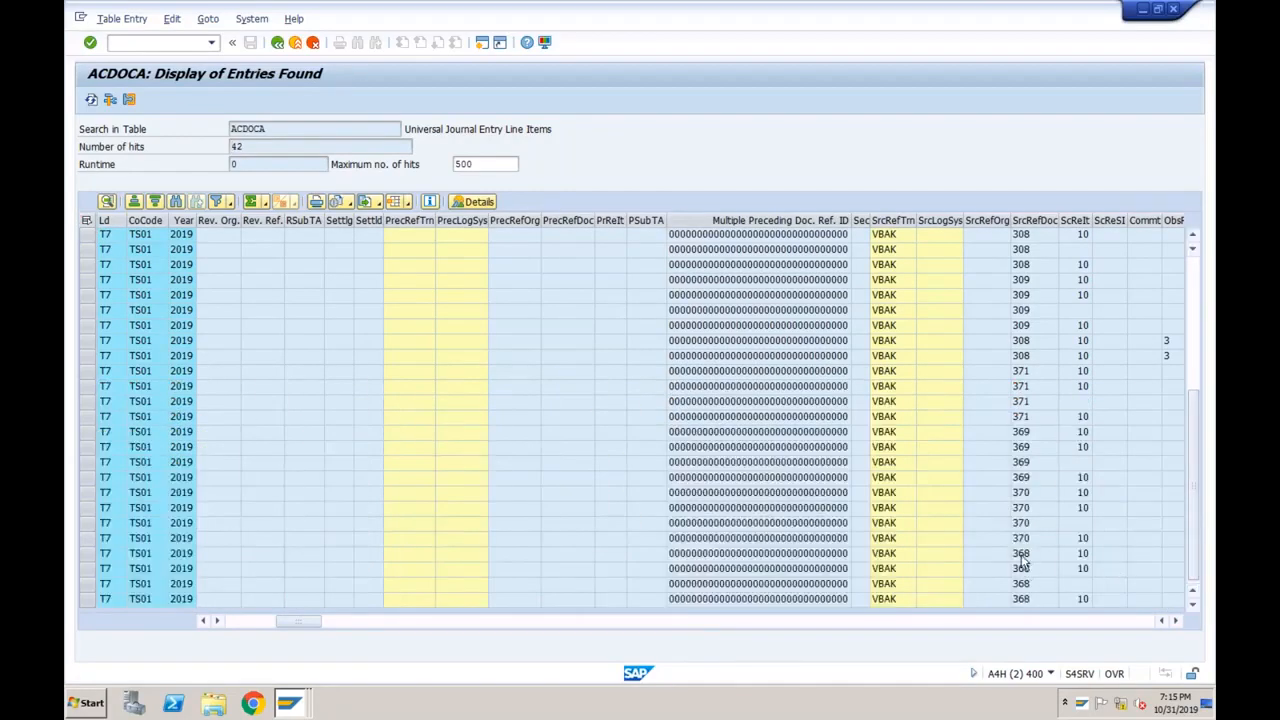
click(1024, 556)
drag(87, 553, 90, 599)
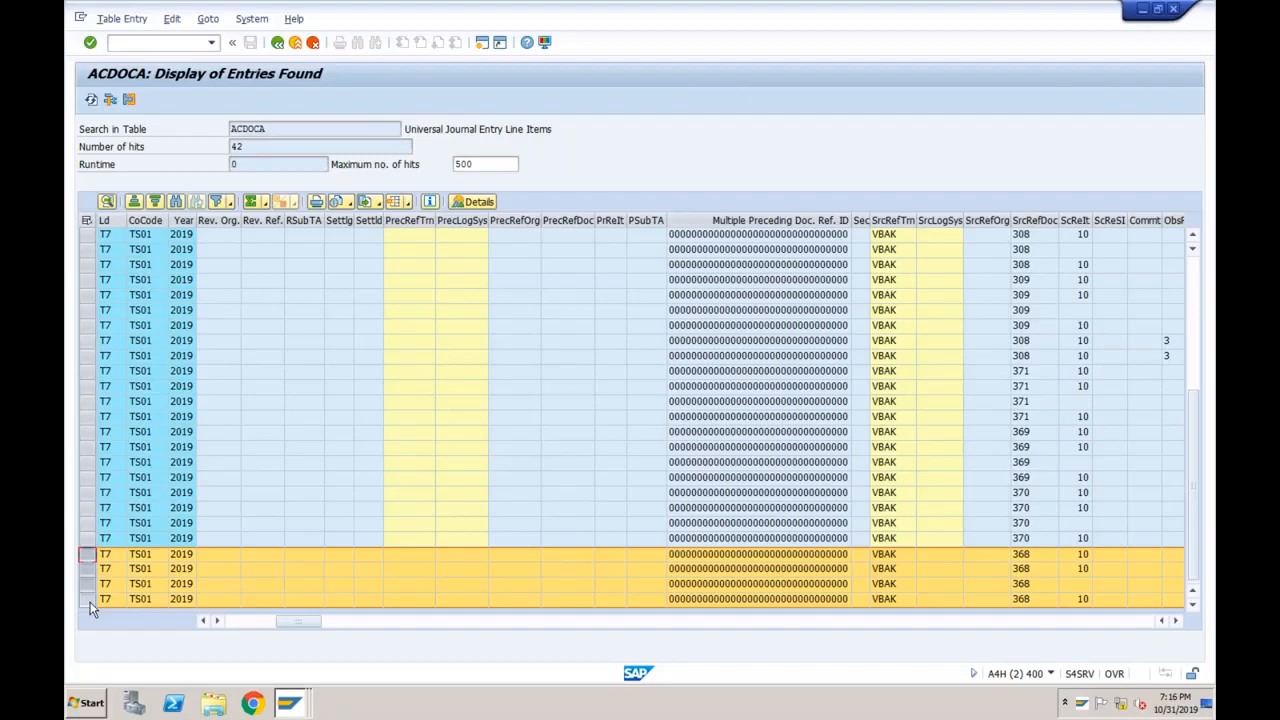
Rerun /n/AIF/IFMON from the command history and dismiss the IE security warning.
click(211, 42)
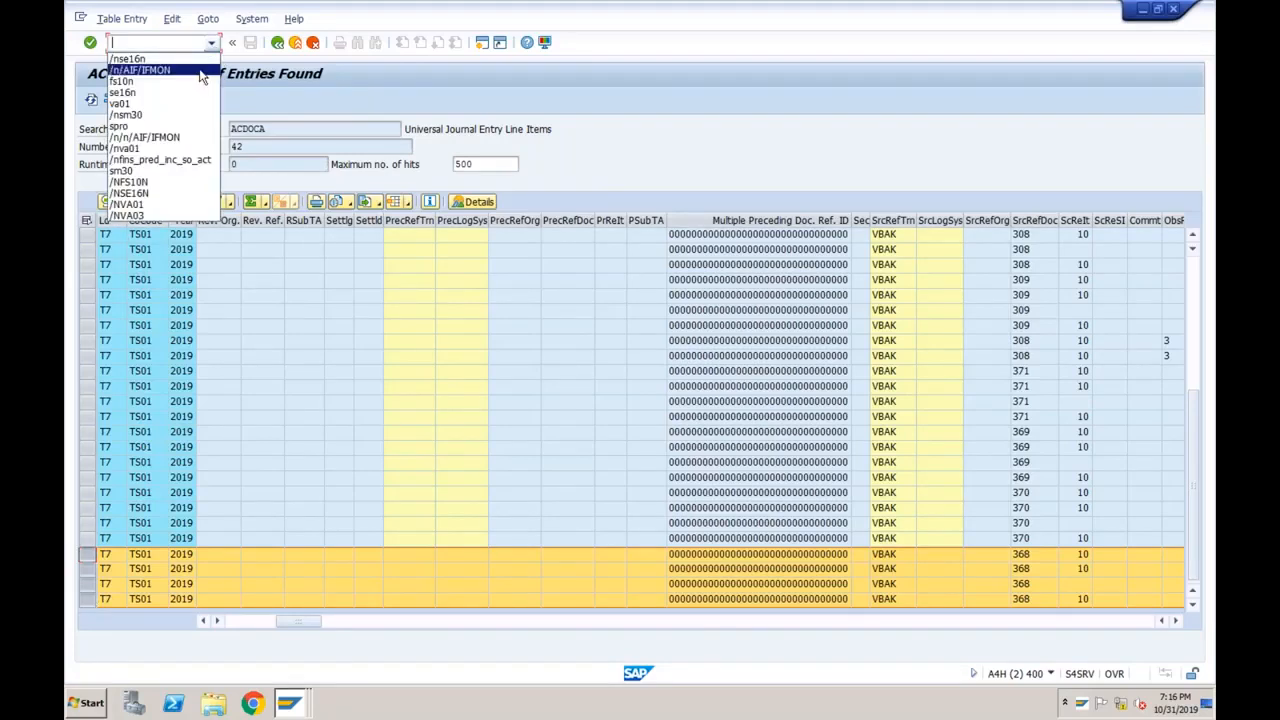
click(200, 71)
key(Return)
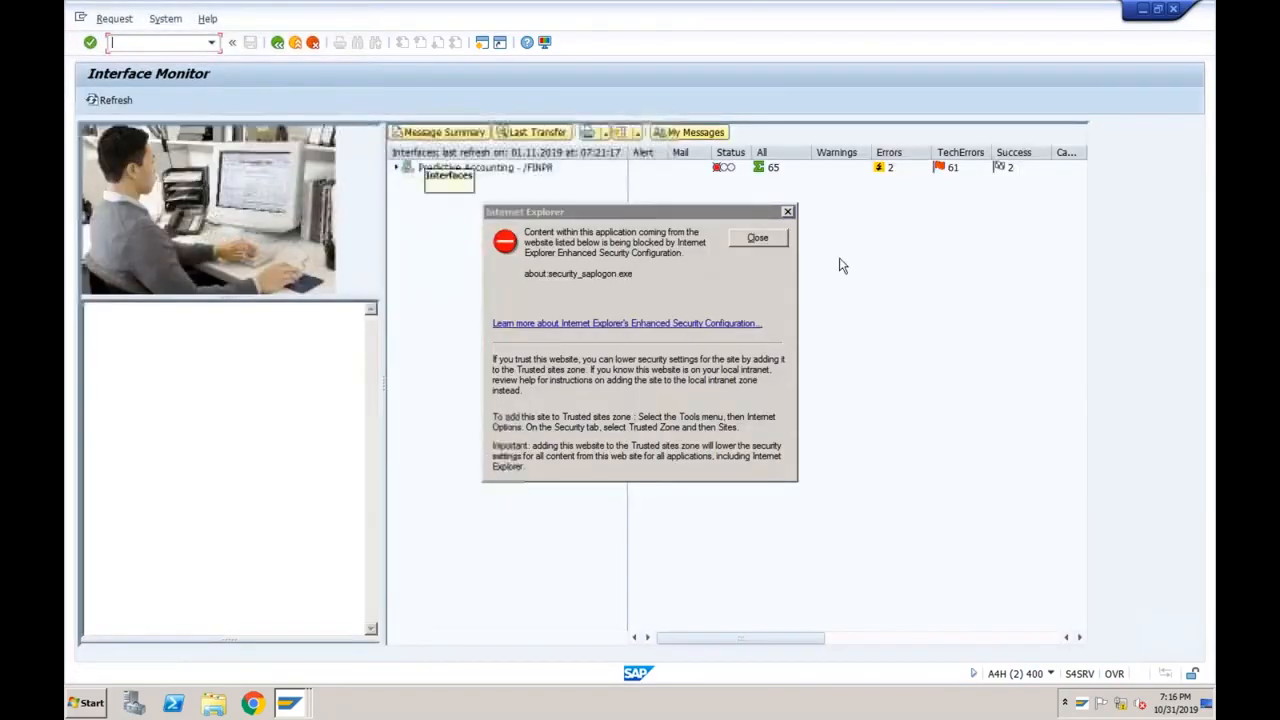
click(760, 239)
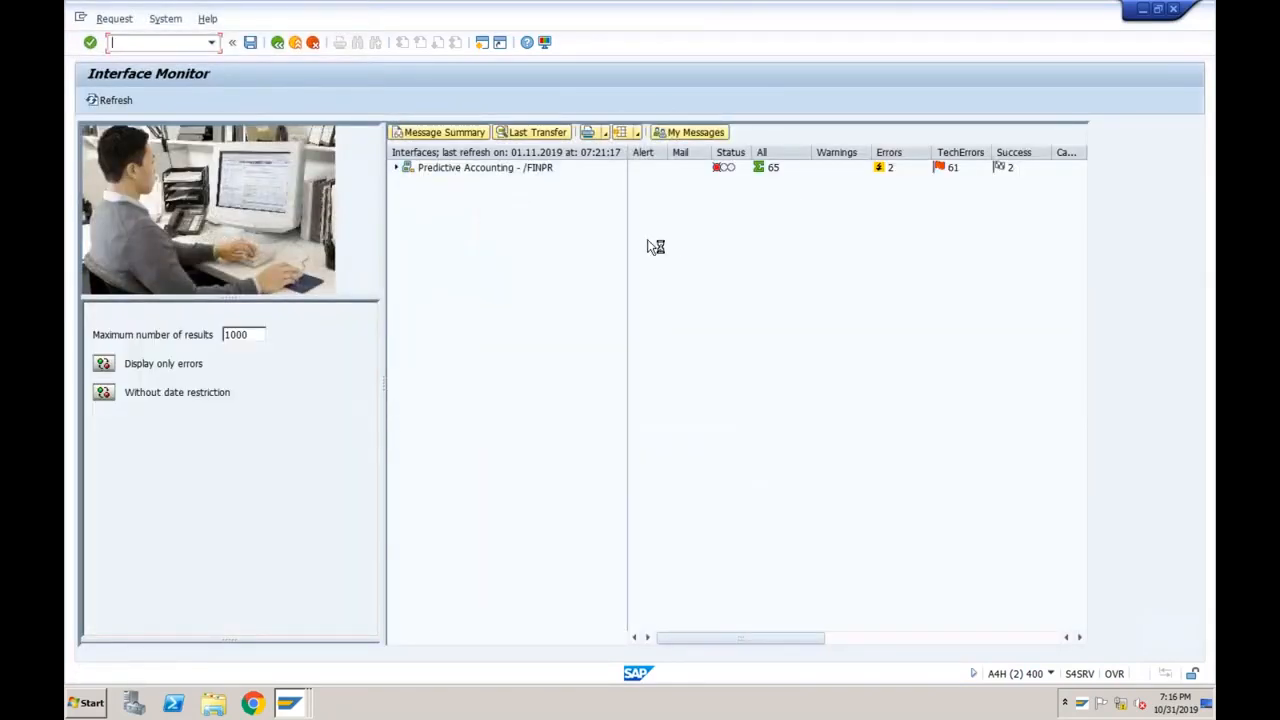